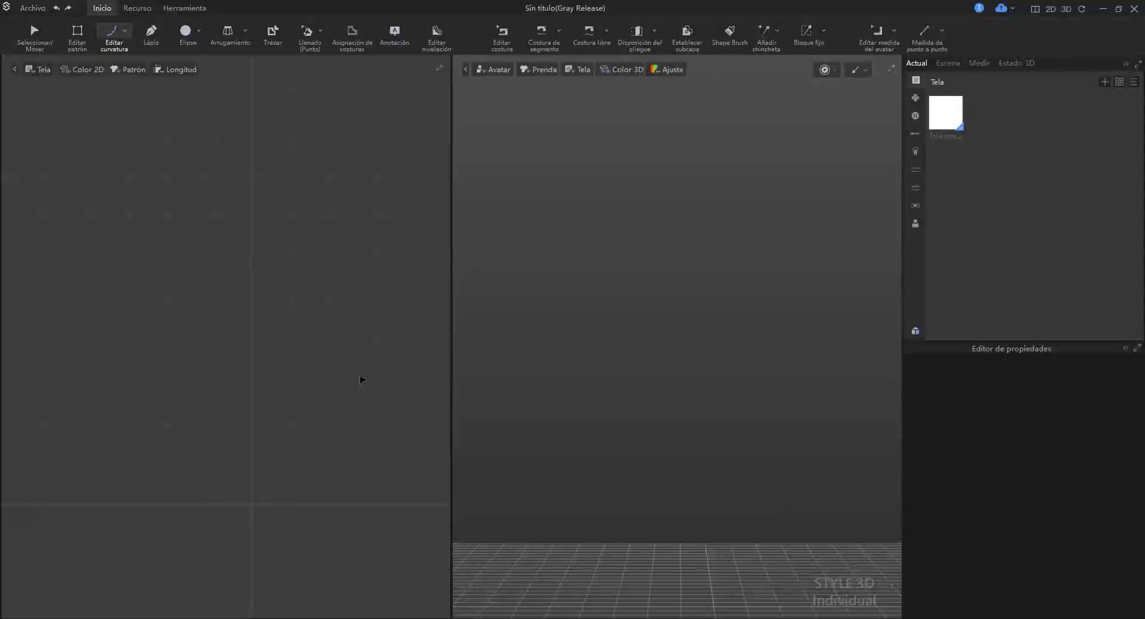
- Create a 50 × 50 cm rectangle pattern in the 2D workspace
left_click(197, 32)
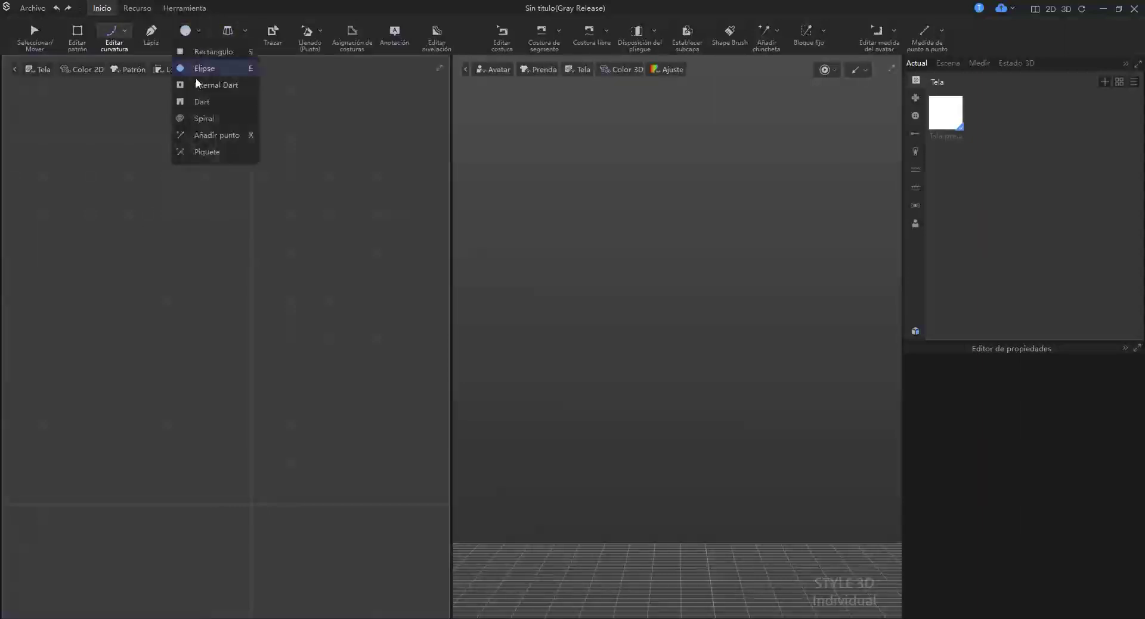
left_click(210, 52)
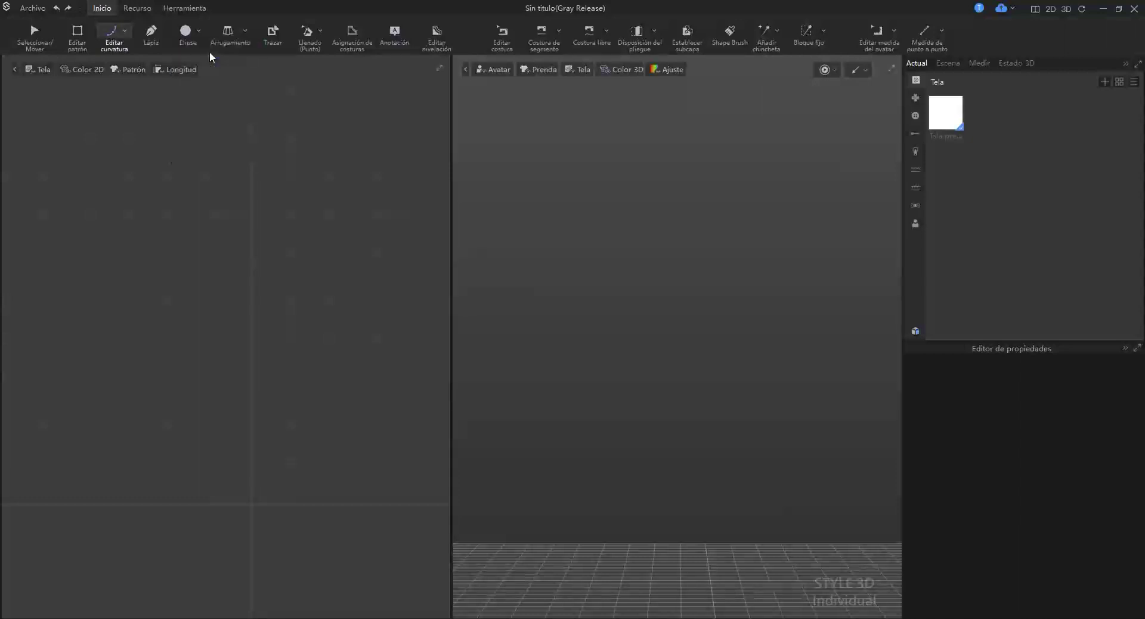
left_click(204, 278)
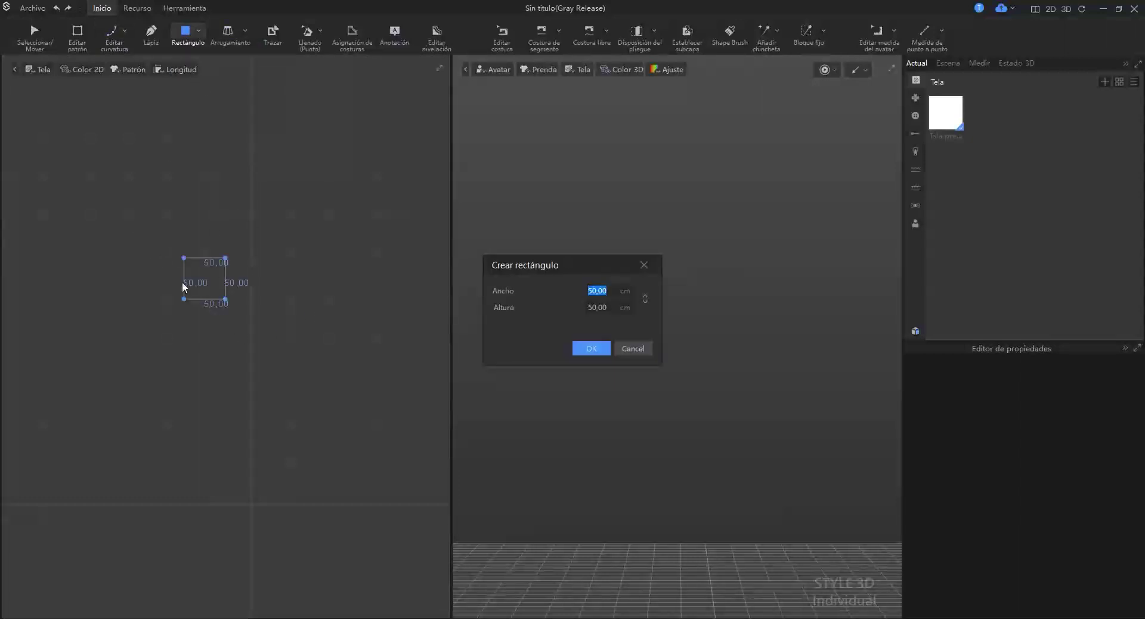
left_click(593, 348)
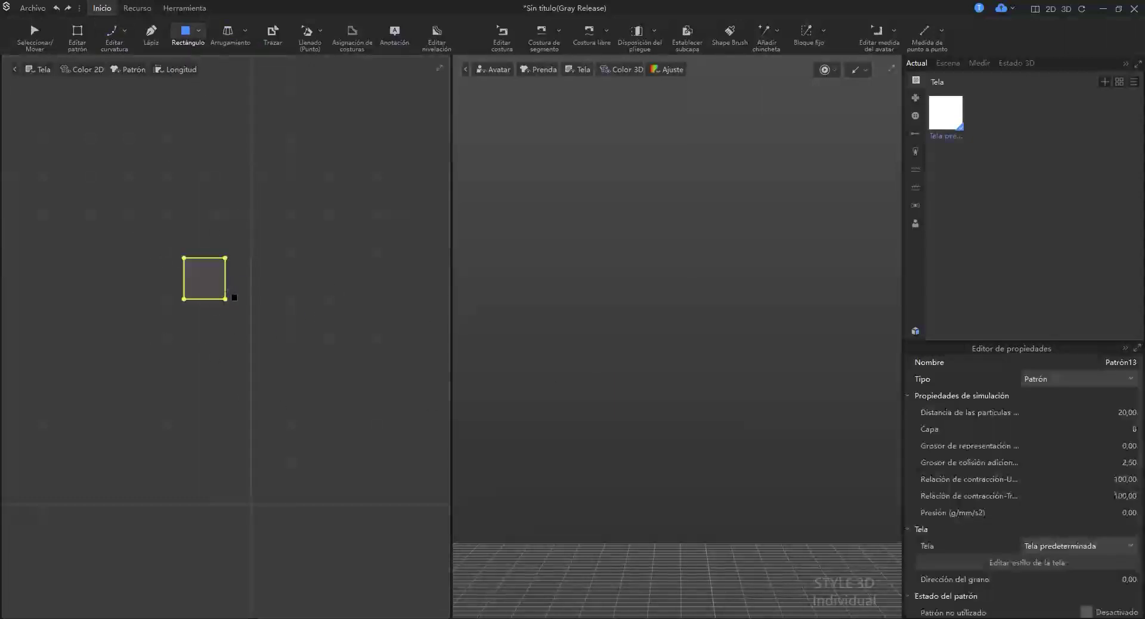
- Draw a slightly slanted, near-vertical internal line about 49.8 cm long from the rectangle's top edge to its bottom edge
scroll(214, 290, "up", 8)
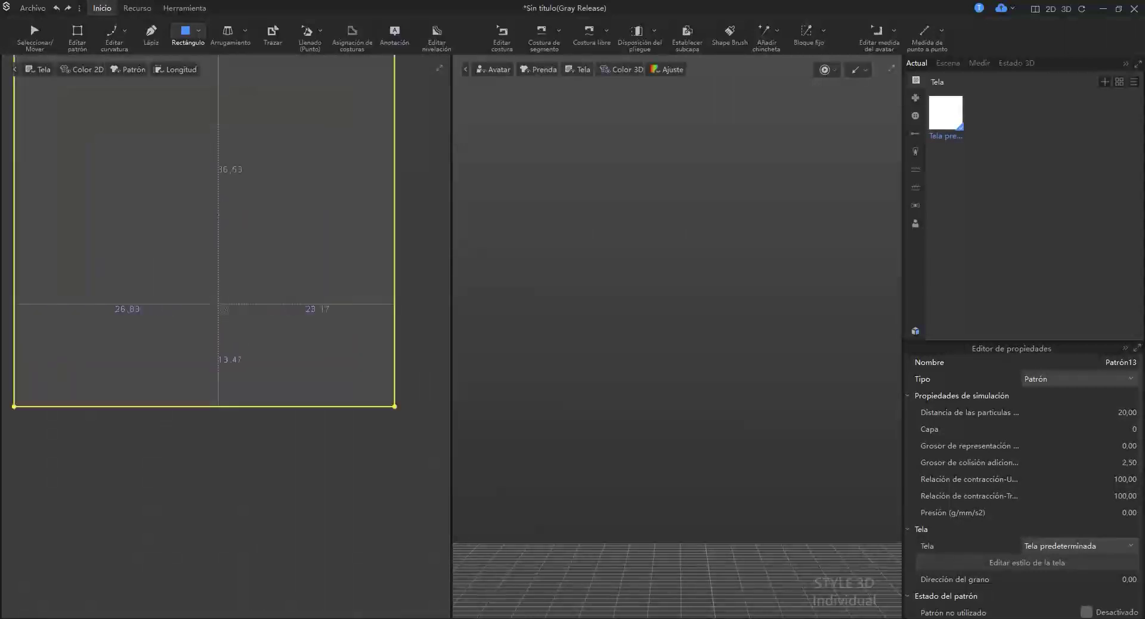
key("d")
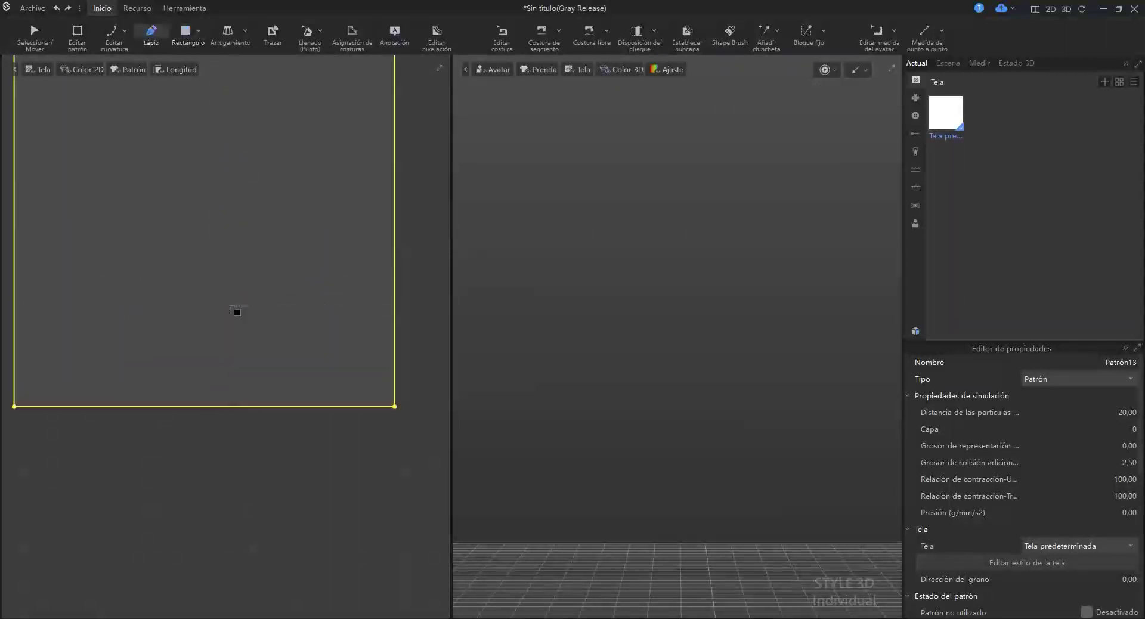
scroll(229, 322, "down", 5)
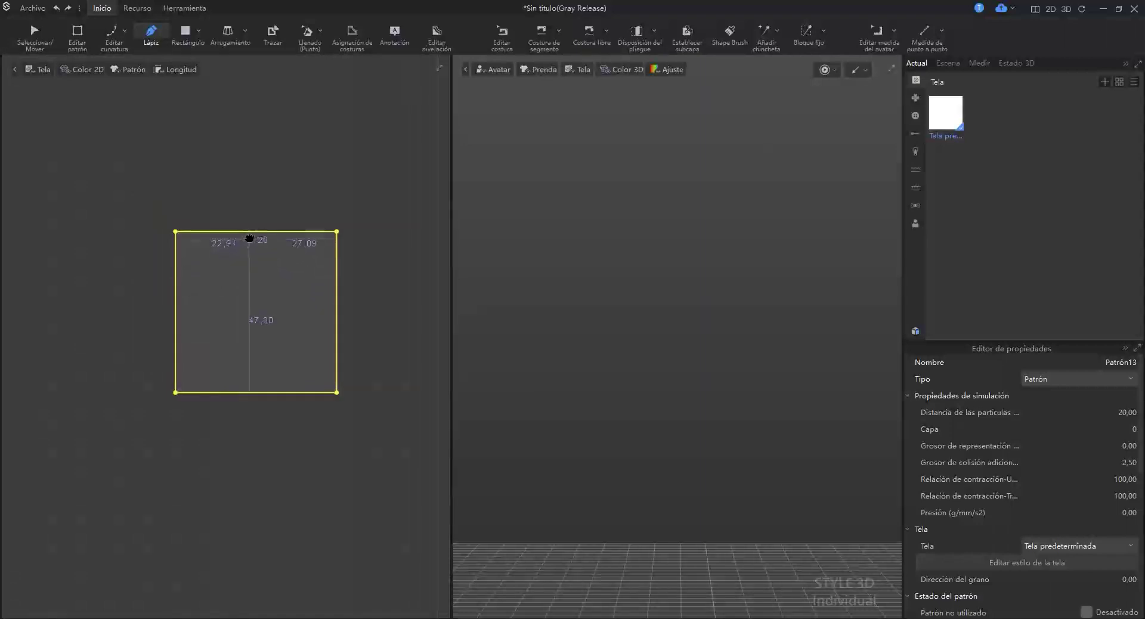
left_click(253, 232)
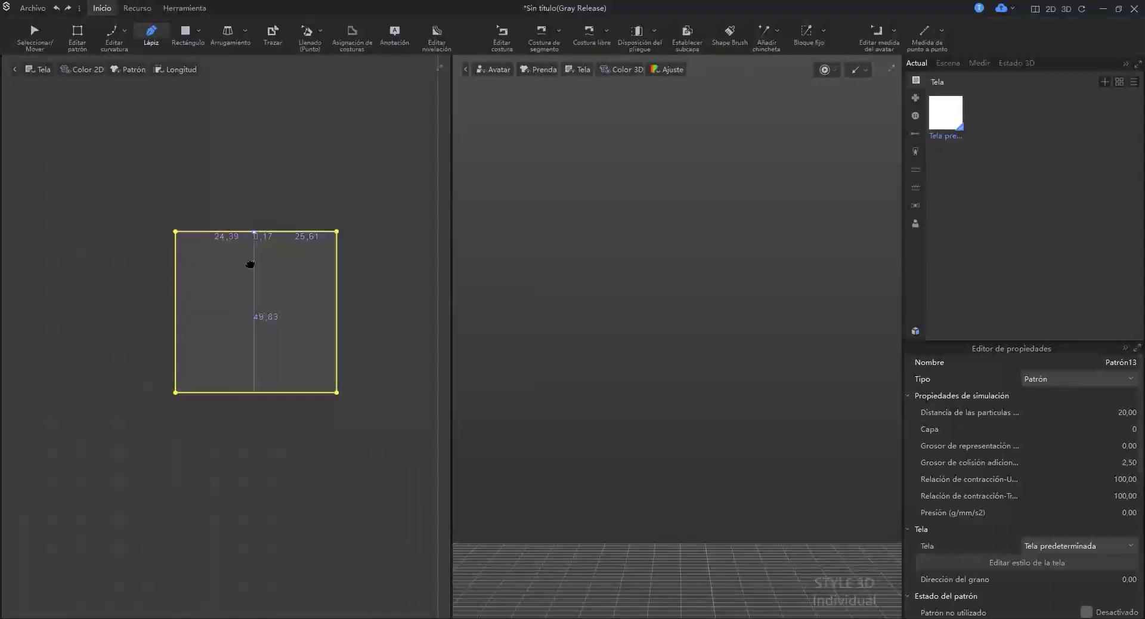
left_click(249, 392)
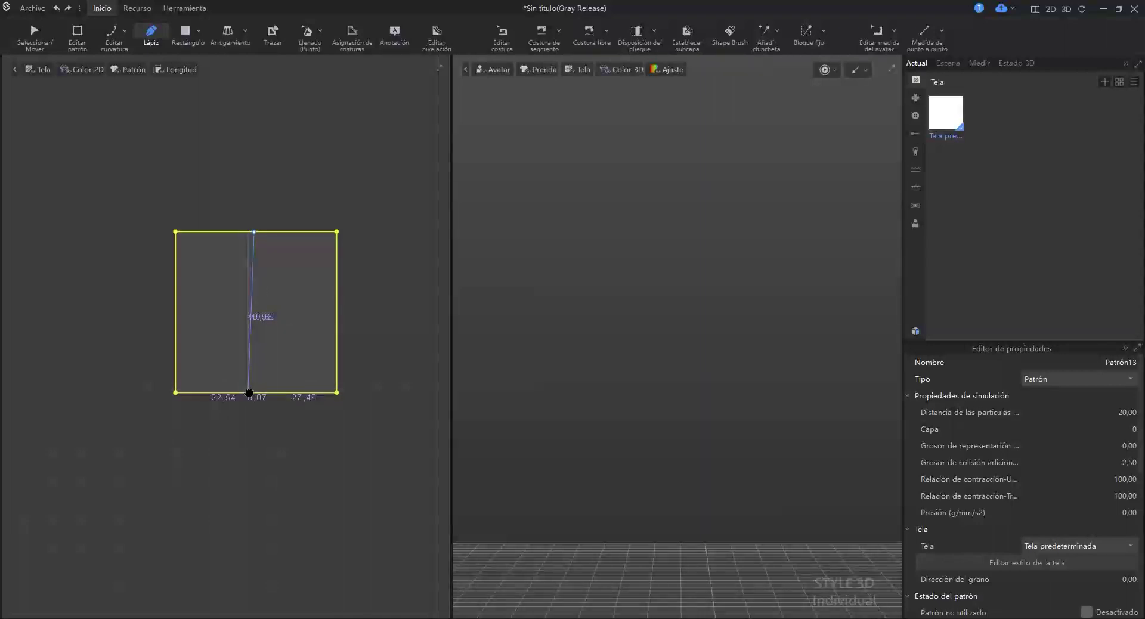
left_click(249, 392)
- Extend the near-vertical internal line to the pattern outline using Ampliar/Recortar with the option hasta el contorno
scroll(251, 394, "up", 6)
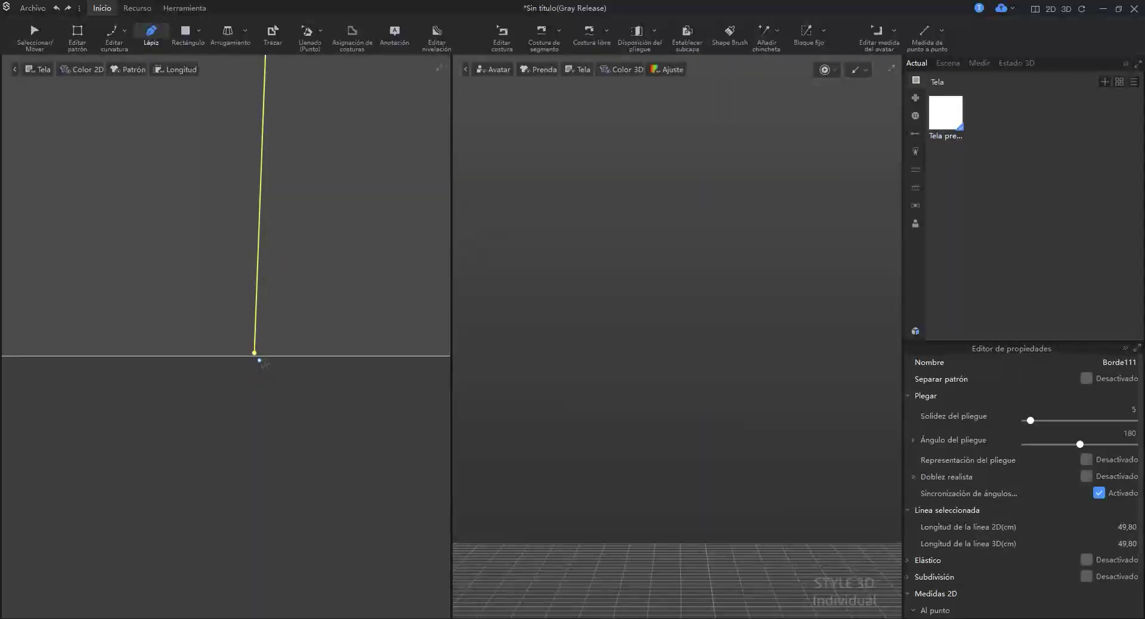
scroll(262, 364, "up", 5)
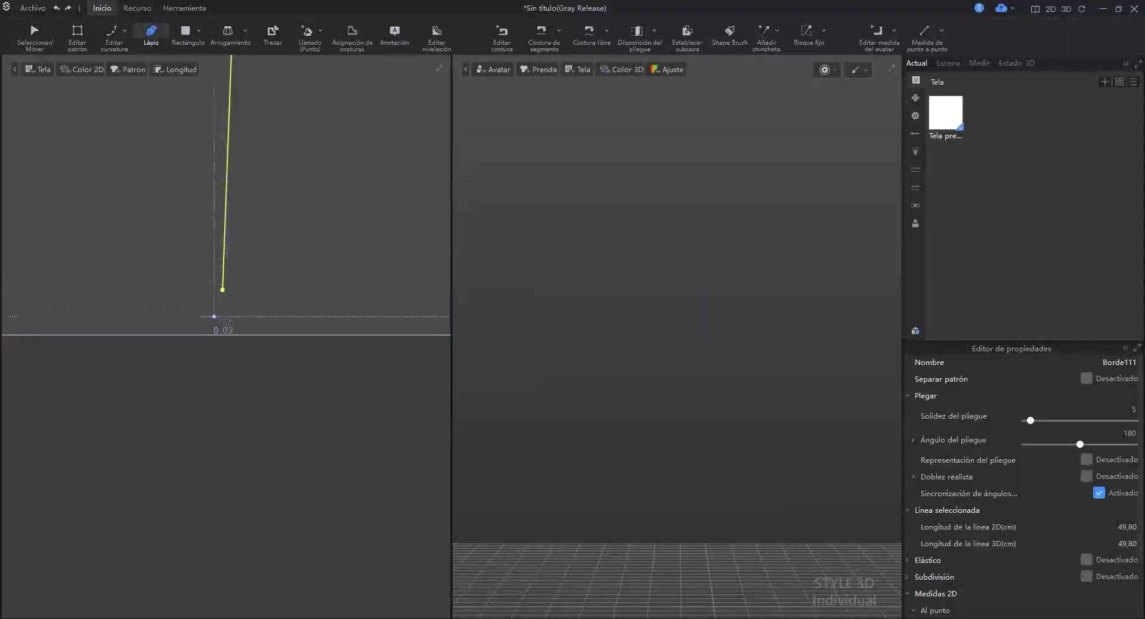
key("z")
right_click(225, 274)
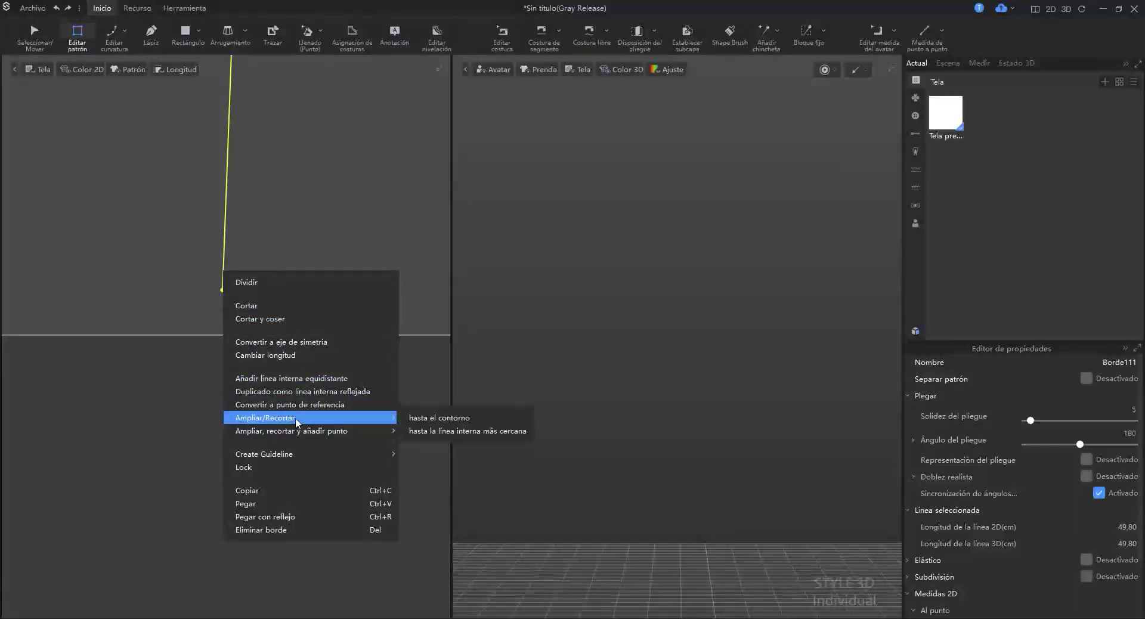
left_click(429, 418)
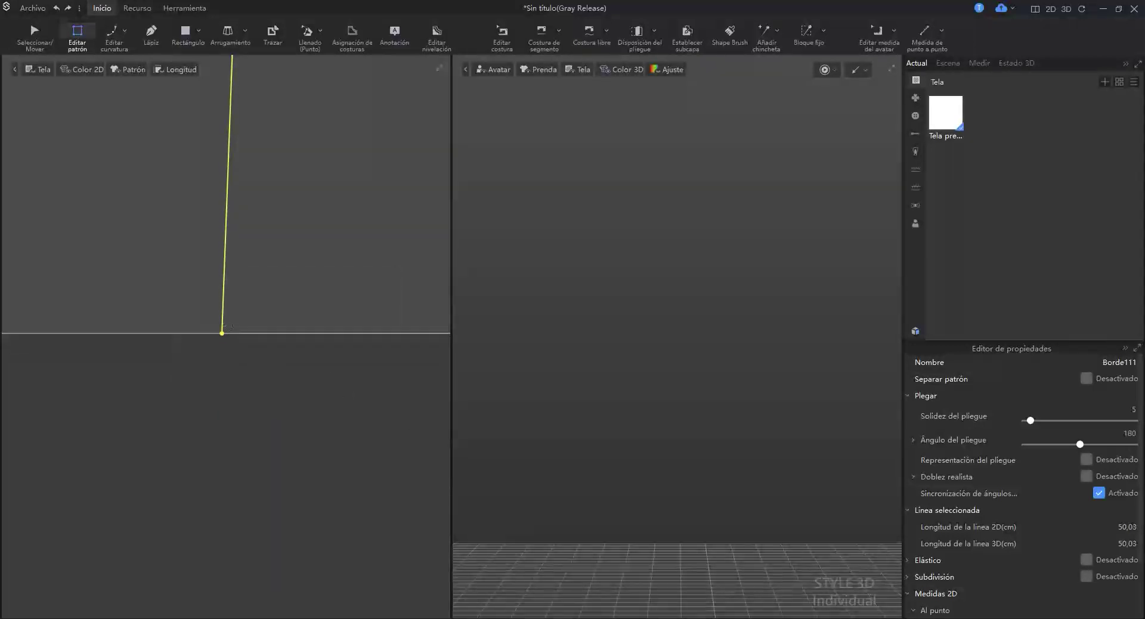
scroll(226, 326, "down", 5)
scroll(233, 298, "up", 4)
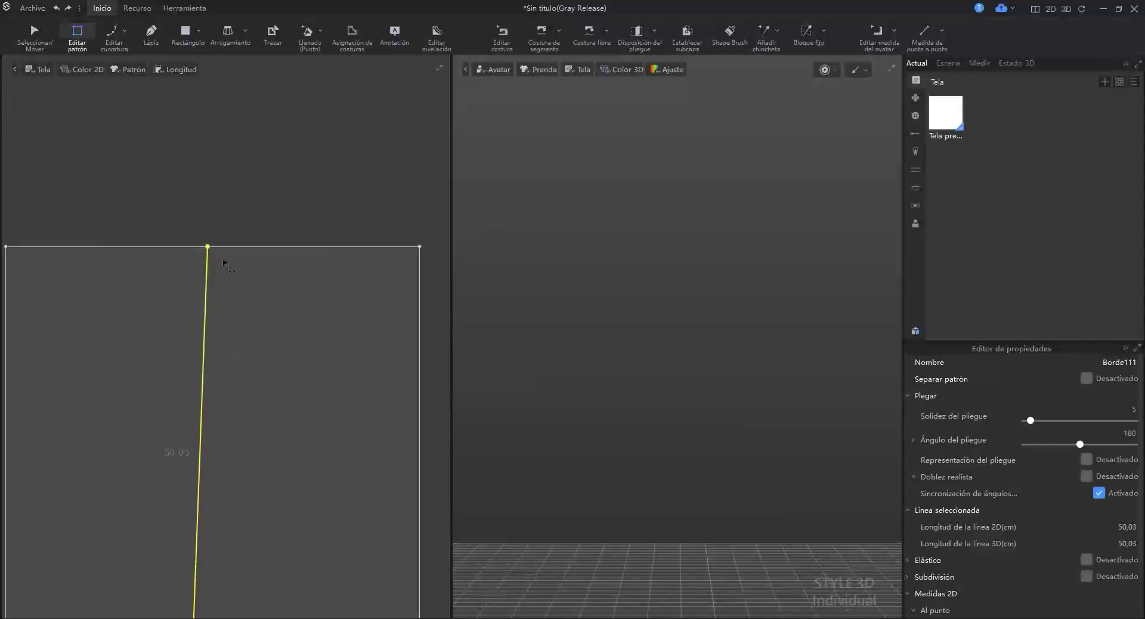
scroll(223, 403, "down", 4)
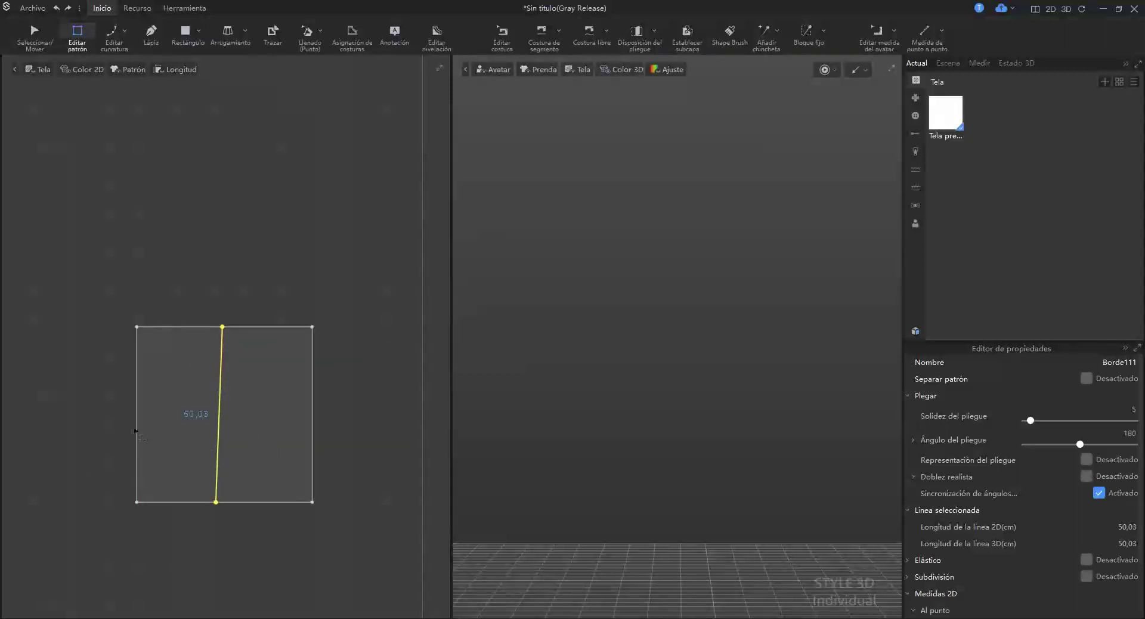
- Draw a near-horizontal internal line about 49.7 cm long across the middle of the rectangle, from its left edge to its right edge
key("d")
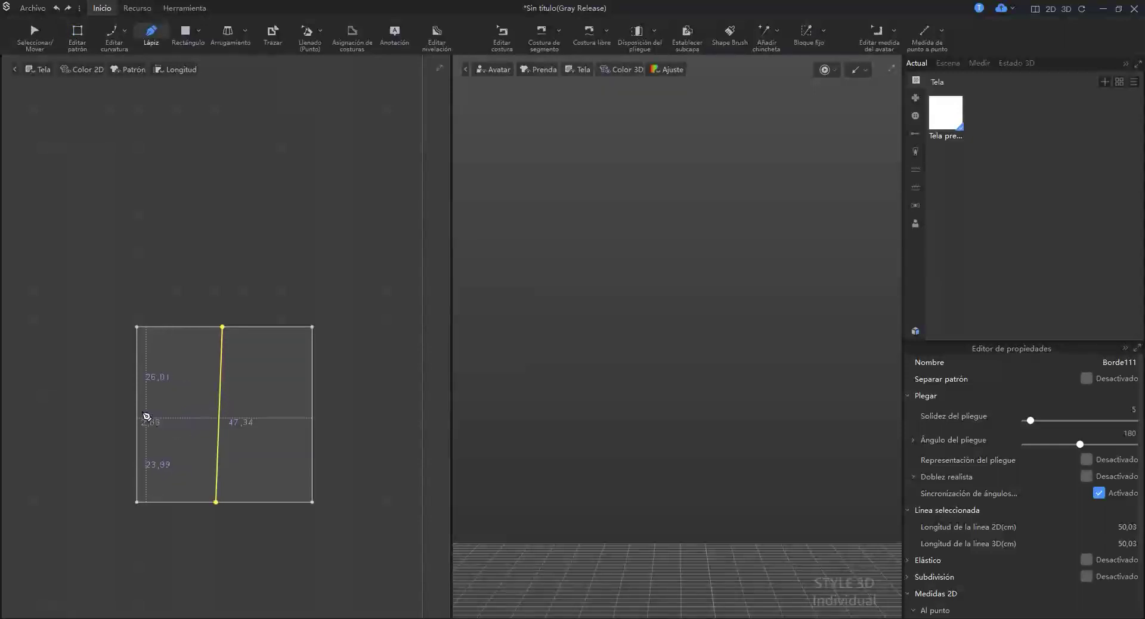
left_click(138, 408)
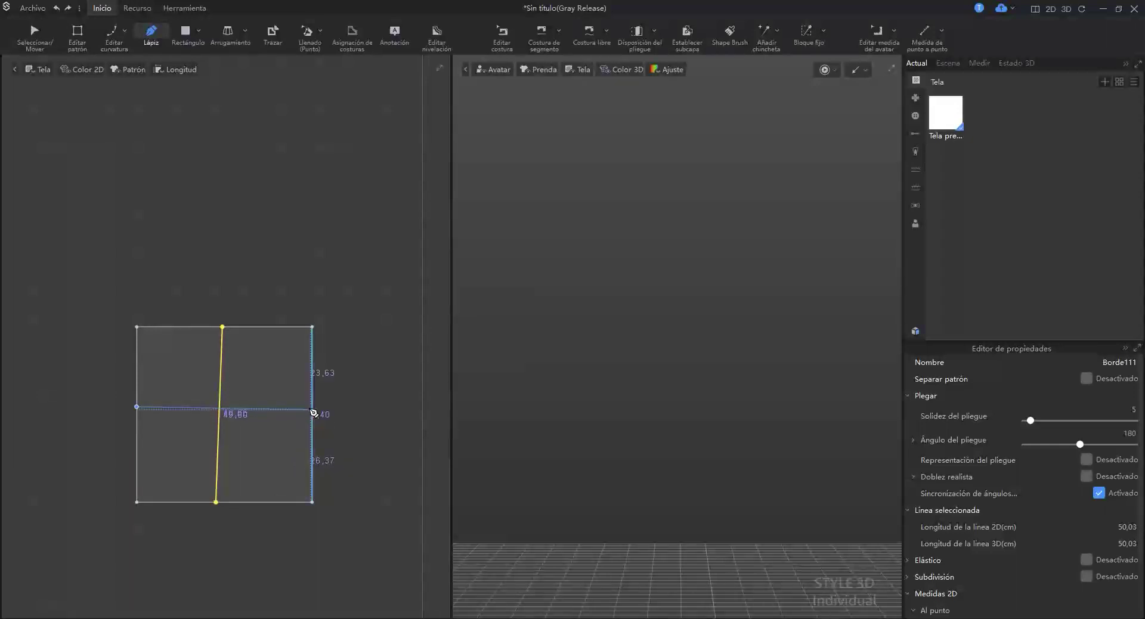
left_click(311, 411)
- Extend the near-horizontal internal line to the pattern outline using Ampliar/Recortar with the option hasta el contorno
scroll(317, 411, "up", 5)
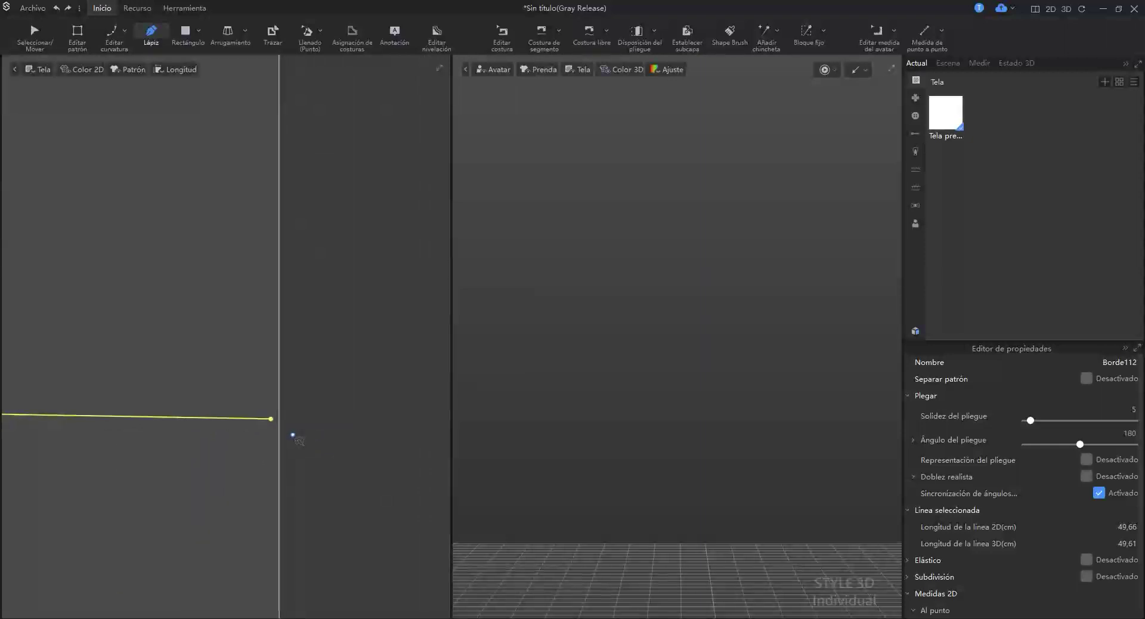
scroll(307, 421, "down", 3)
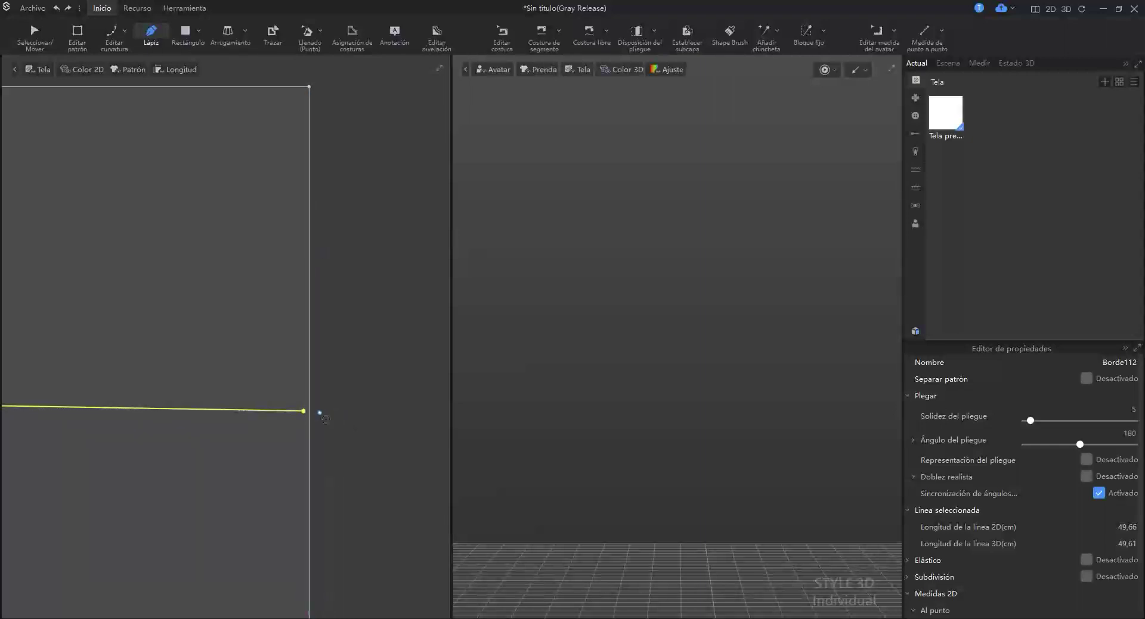
scroll(320, 415, "down", 1)
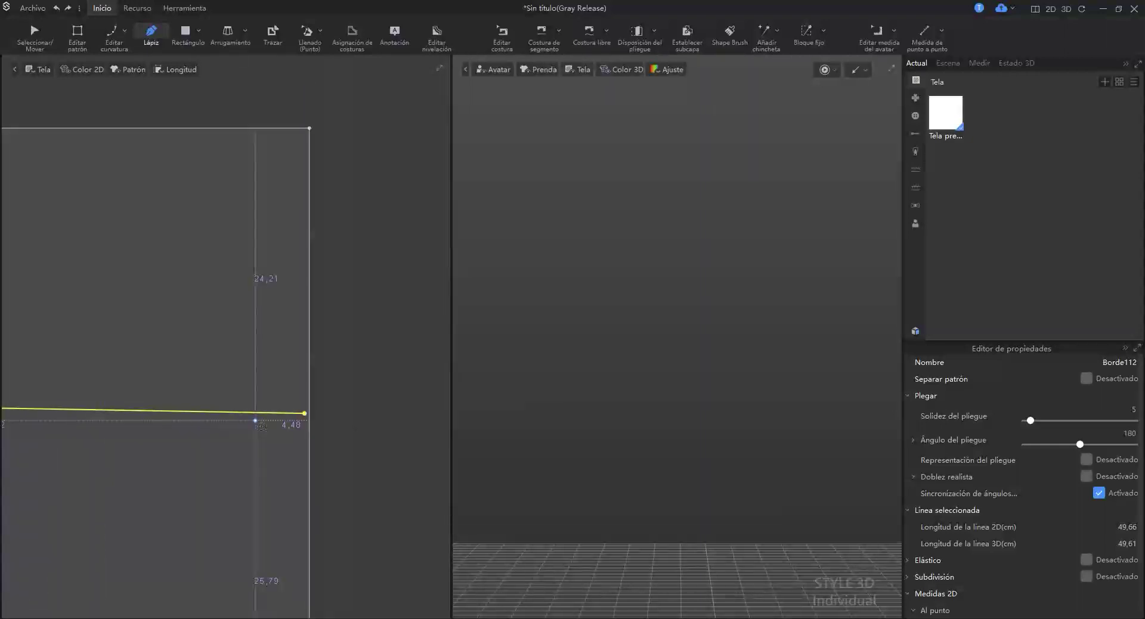
key("z")
right_click(251, 415)
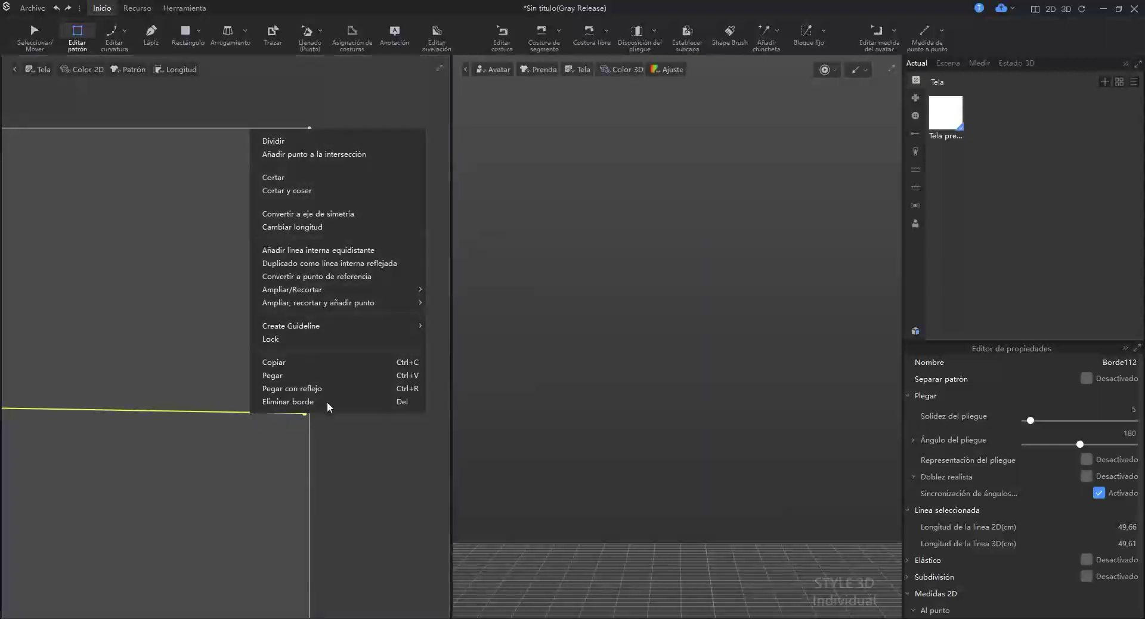
mouse_move(358, 289)
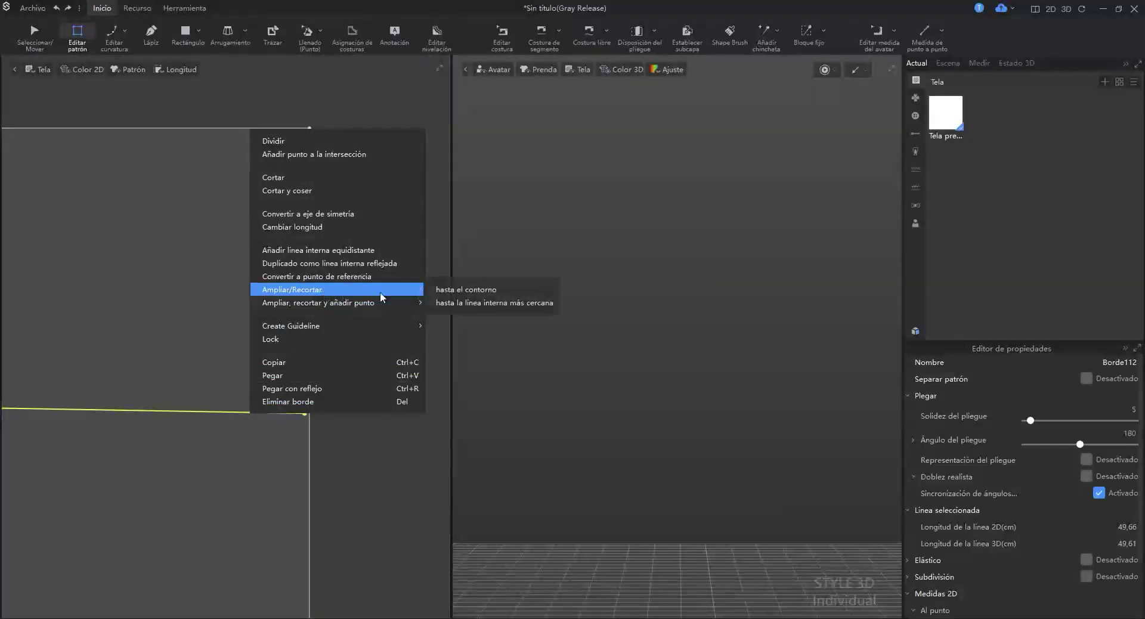
left_click(454, 290)
scroll(274, 435, "down", 3)
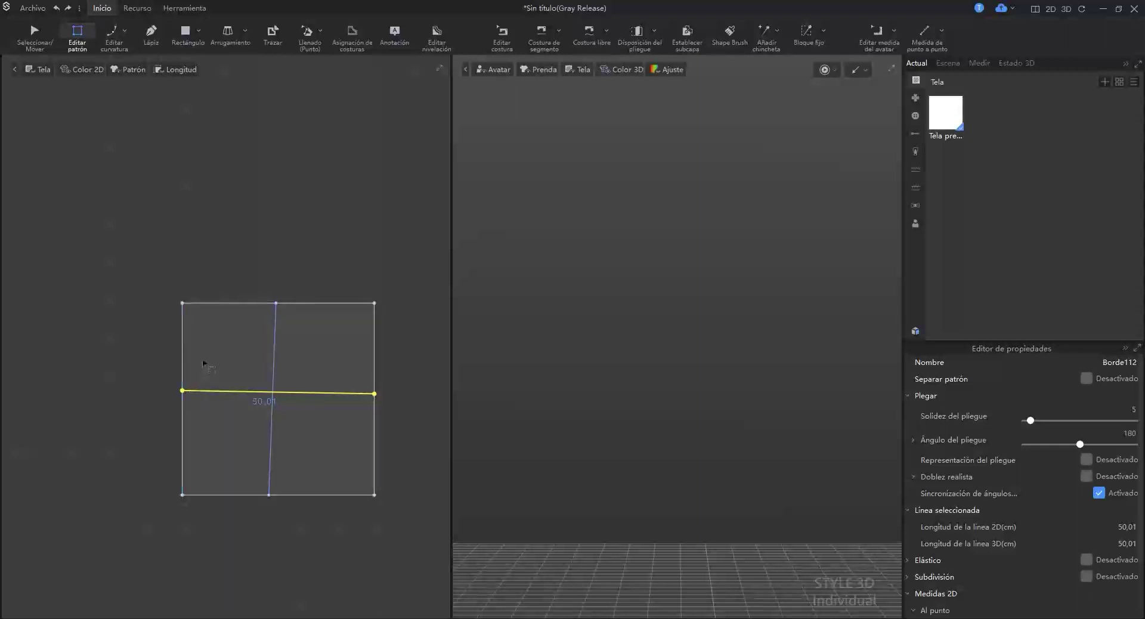
- Enable the Ajustar al patrón snapping option for the 2D workspace and check that it is active
right_click(282, 255)
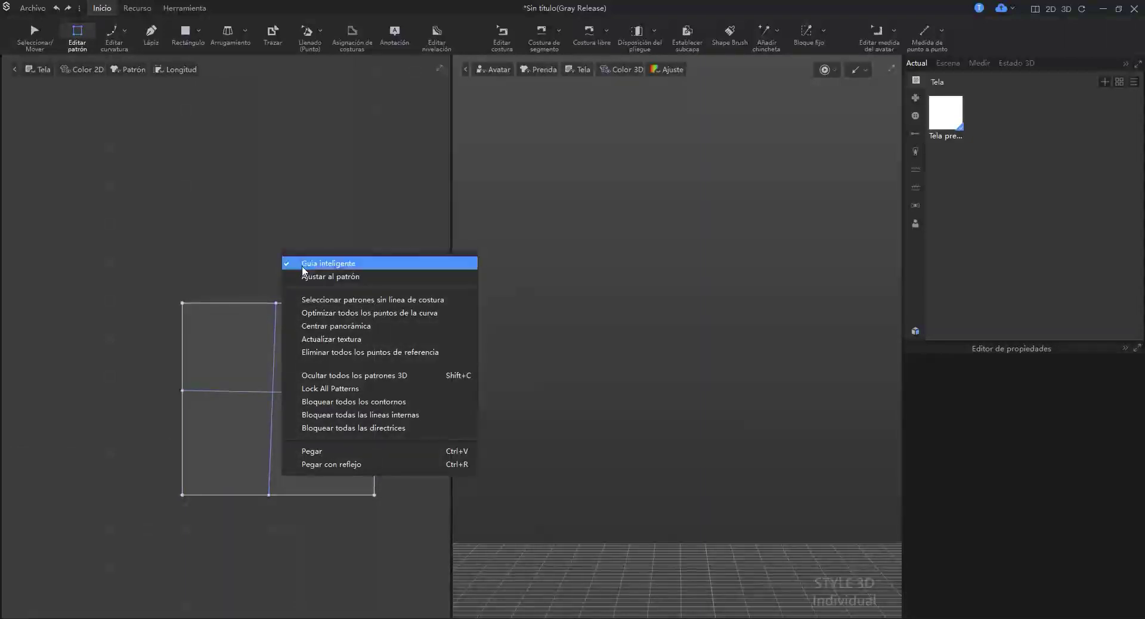
left_click(338, 279)
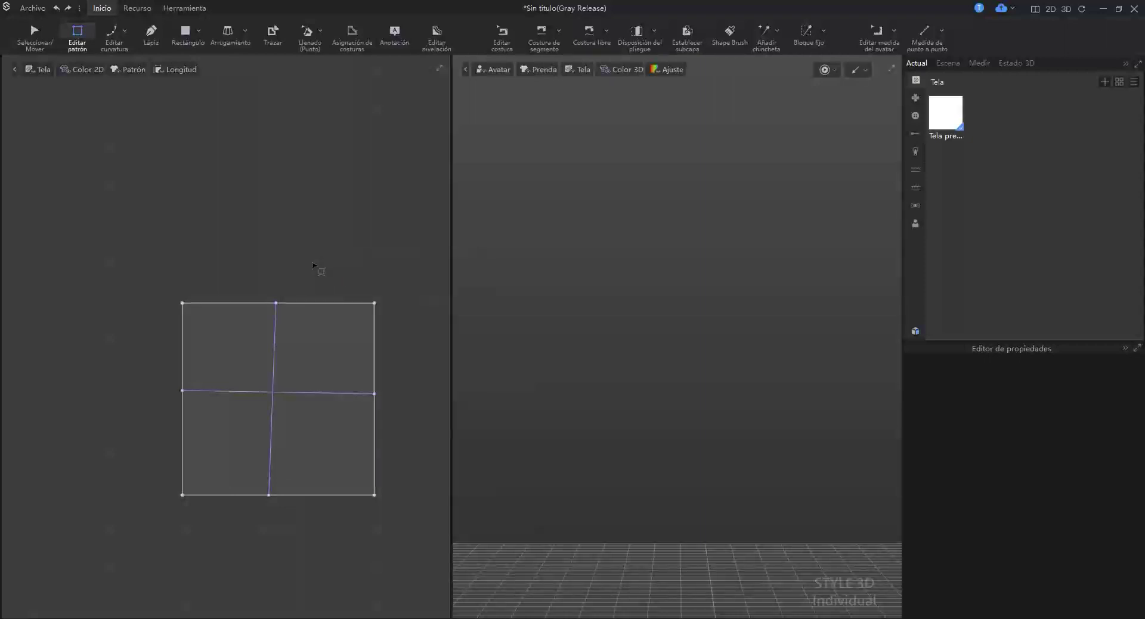
right_click(317, 268)
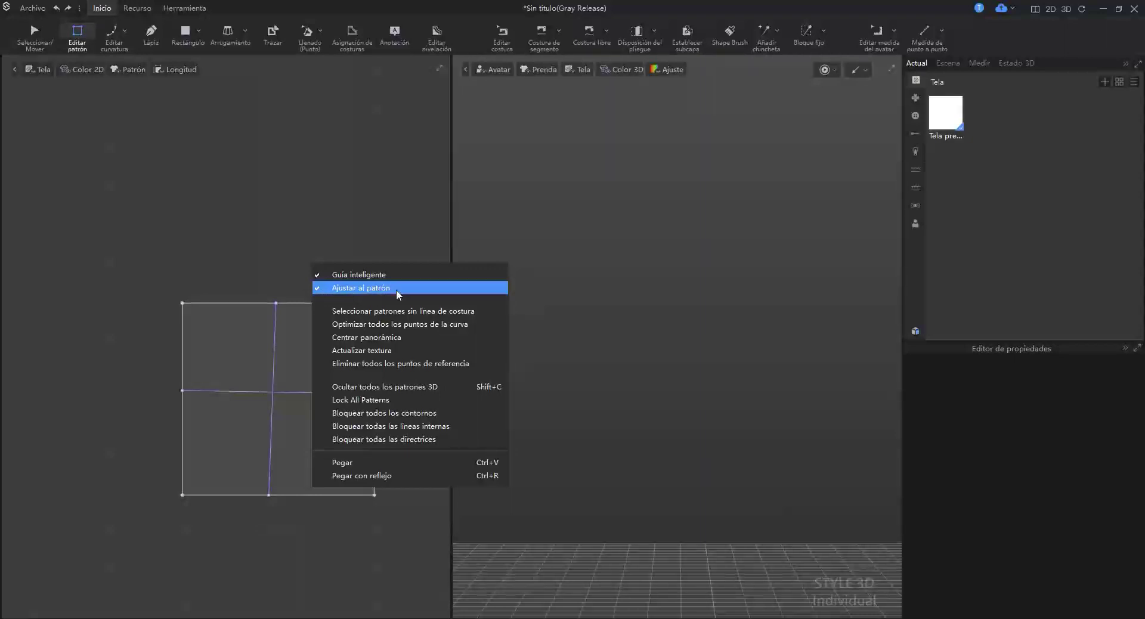
left_click(280, 245)
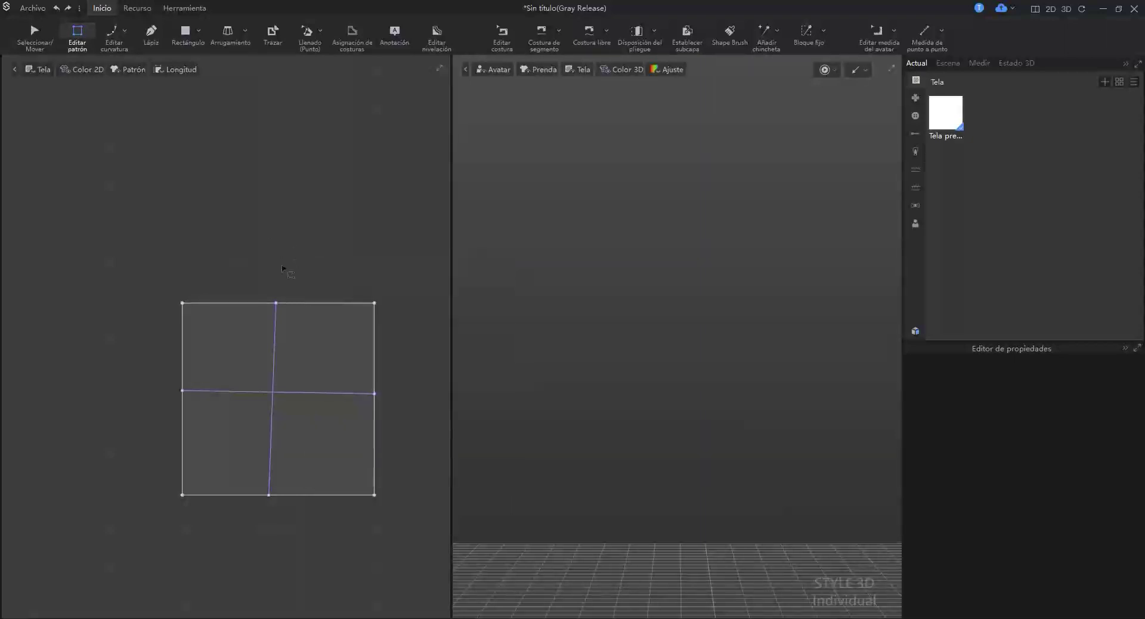
- Draw a straight vertical internal line 50 cm long between the top and bottom edges, about 33.1 cm from the rectangle's left edge
key("h")
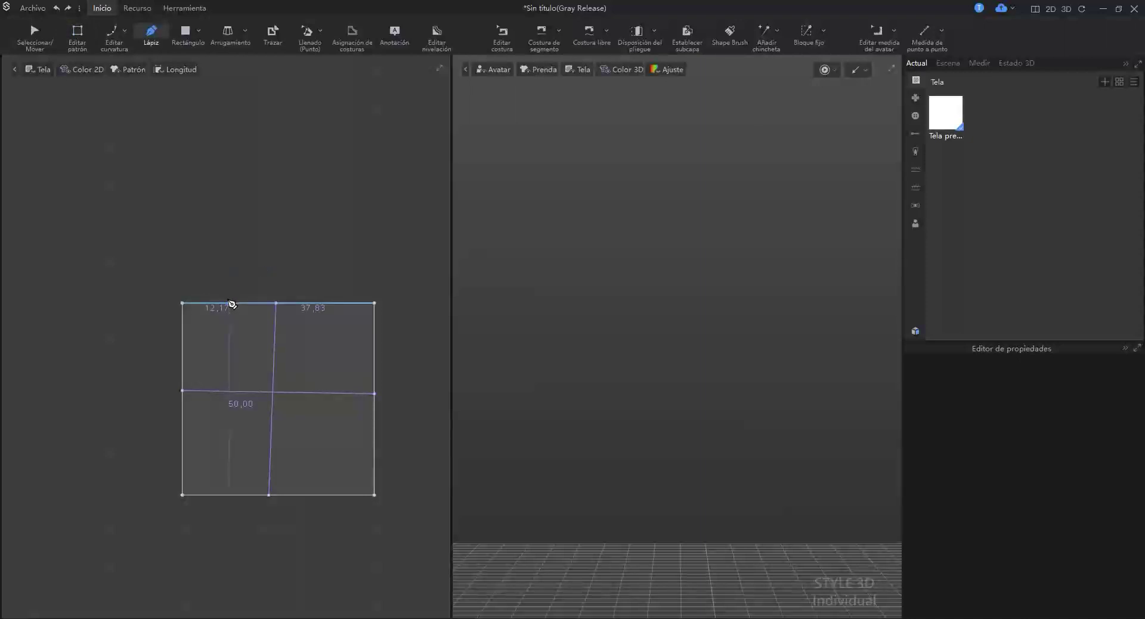
left_click(310, 304)
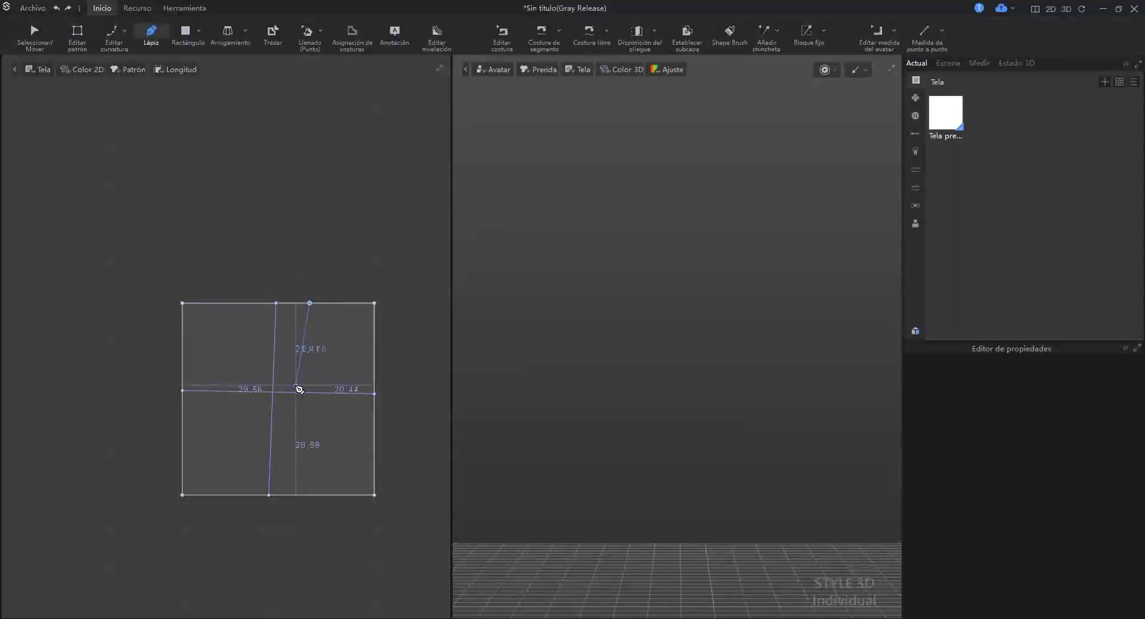
left_click(309, 494)
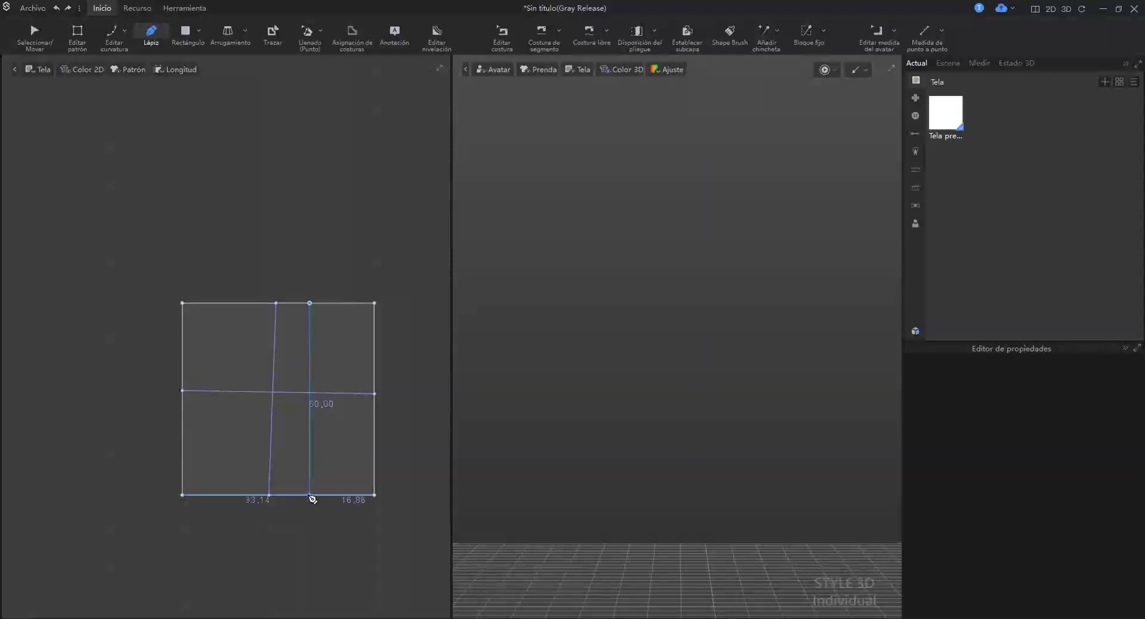
- Examine both ends of the straight vertical line to check how they meet the rectangle's bottom and top edges
scroll(310, 501, "up", 10)
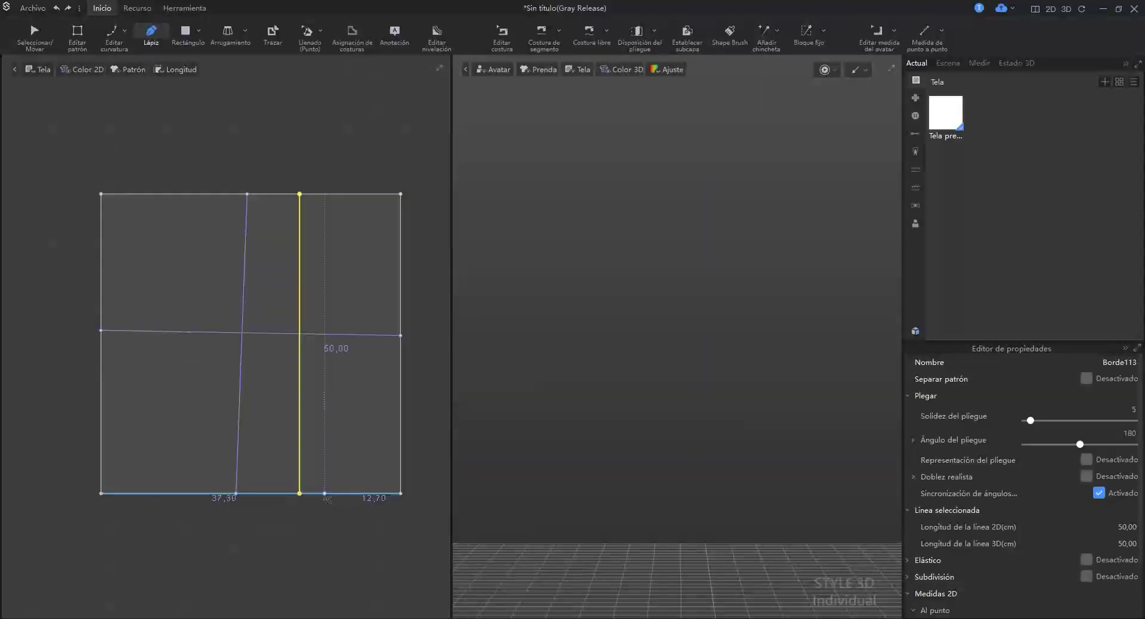
scroll(258, 495, "up", 5)
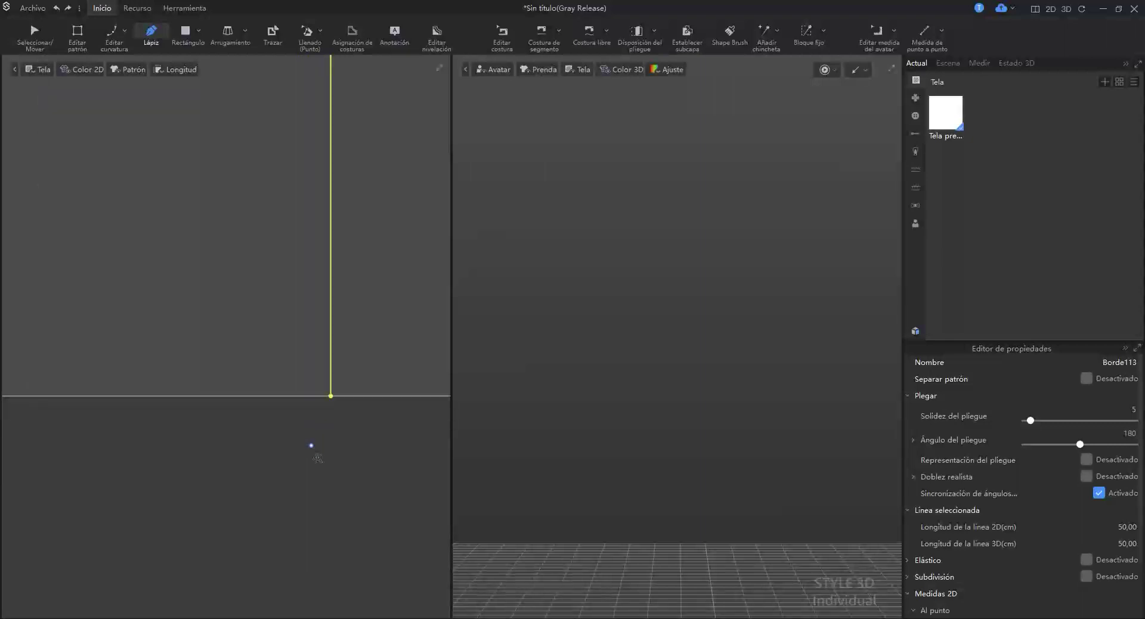
scroll(337, 403, "down", 6)
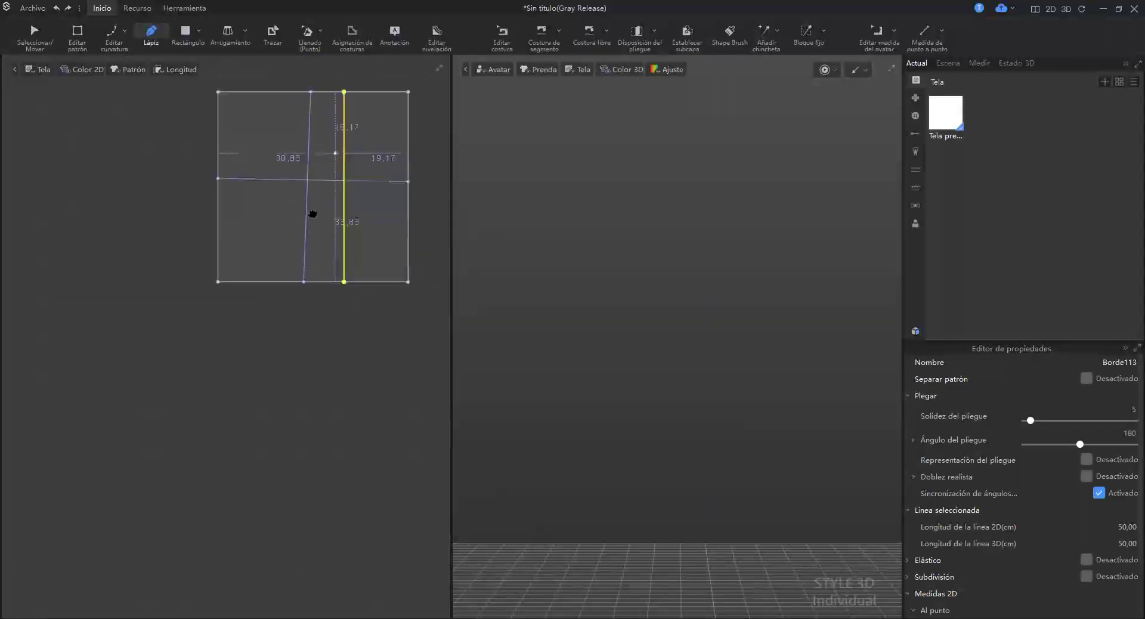
scroll(279, 324, "up", 8)
scroll(224, 416, "up", 3)
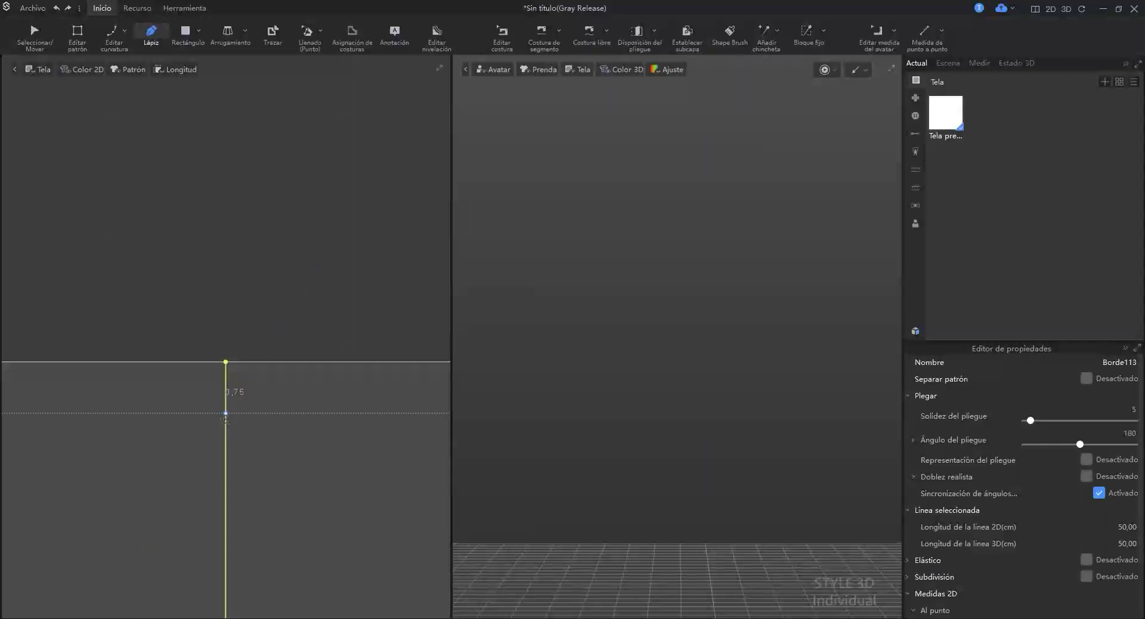
scroll(263, 394, "down", 5)
scroll(270, 387, "down", 4)
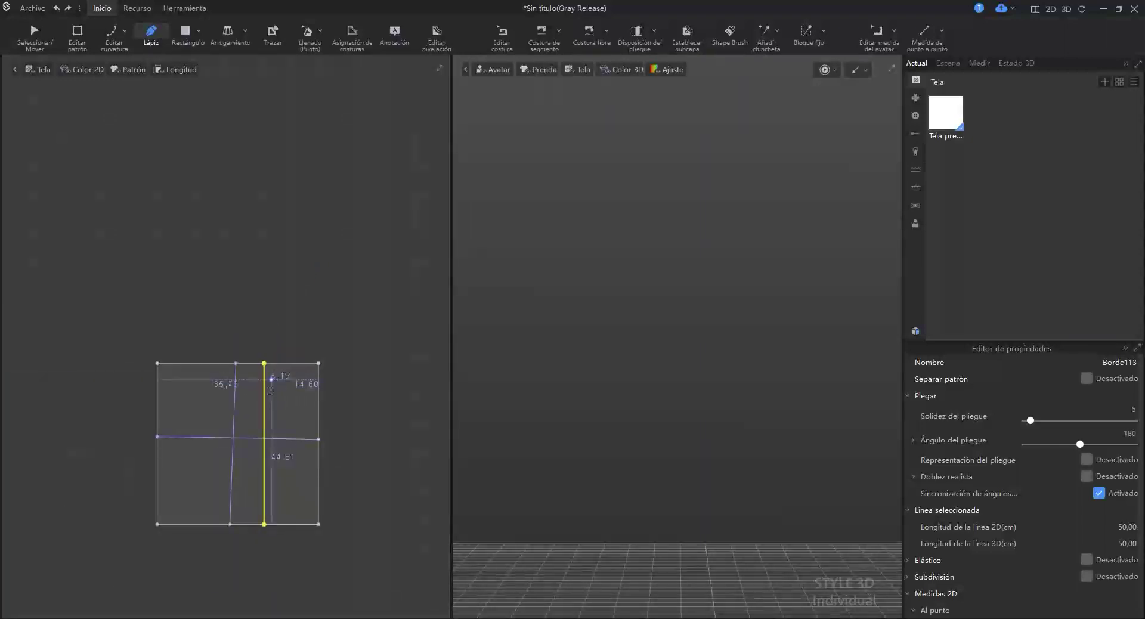
- Draw two slanted internal lines, about 50.4 cm from the left to the right edge and about 58.2 cm from the bottom to the top edge
left_click(161, 405)
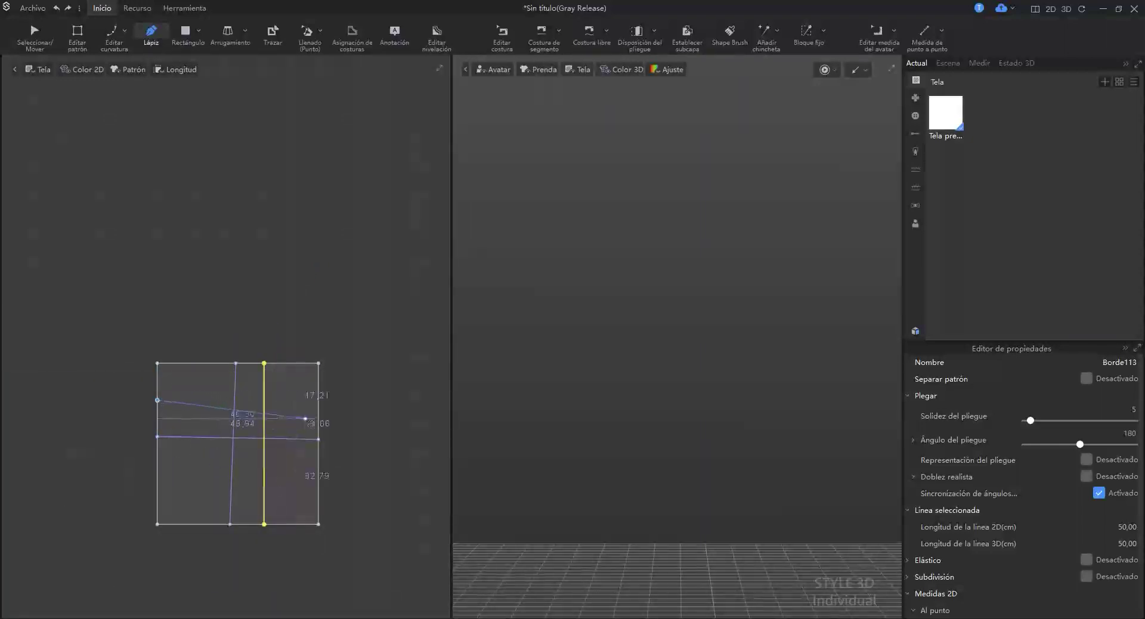
left_click(326, 426)
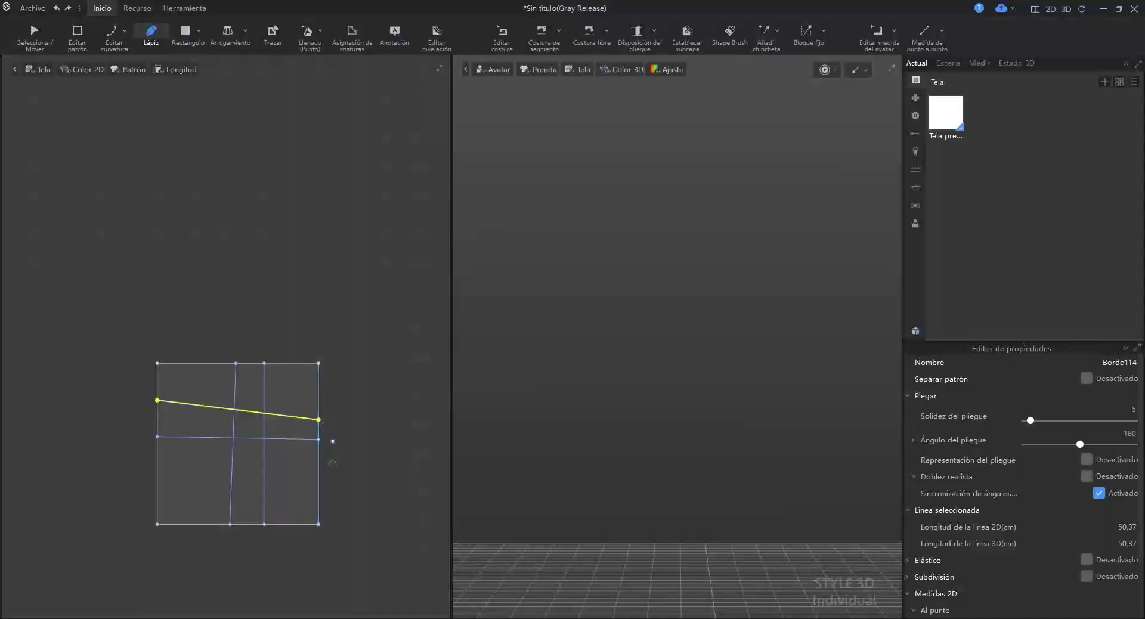
left_click(201, 524)
left_click(297, 363)
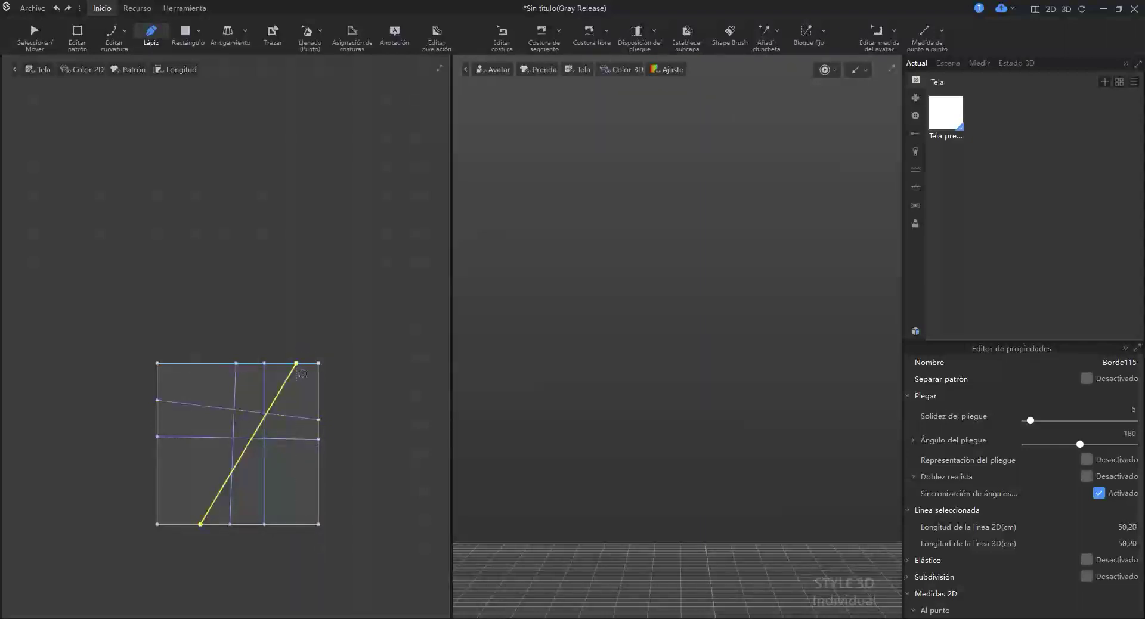
- Draw both corner-to-corner diagonal internal lines across the square pattern, ending each exactly on the opposite corner
left_click(158, 363)
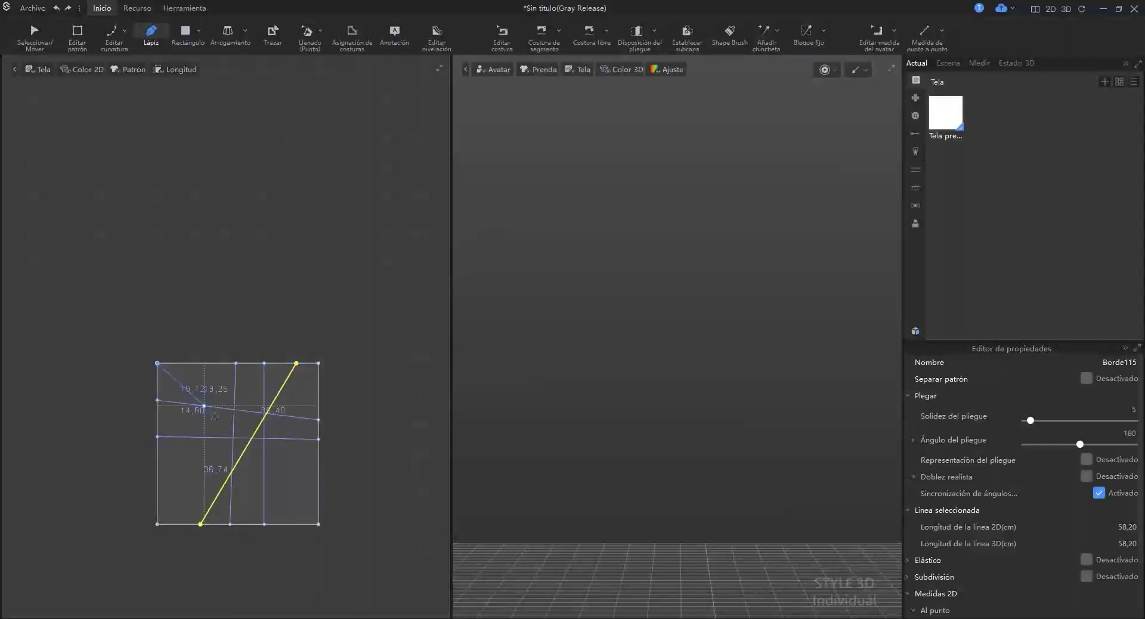
left_click(320, 526)
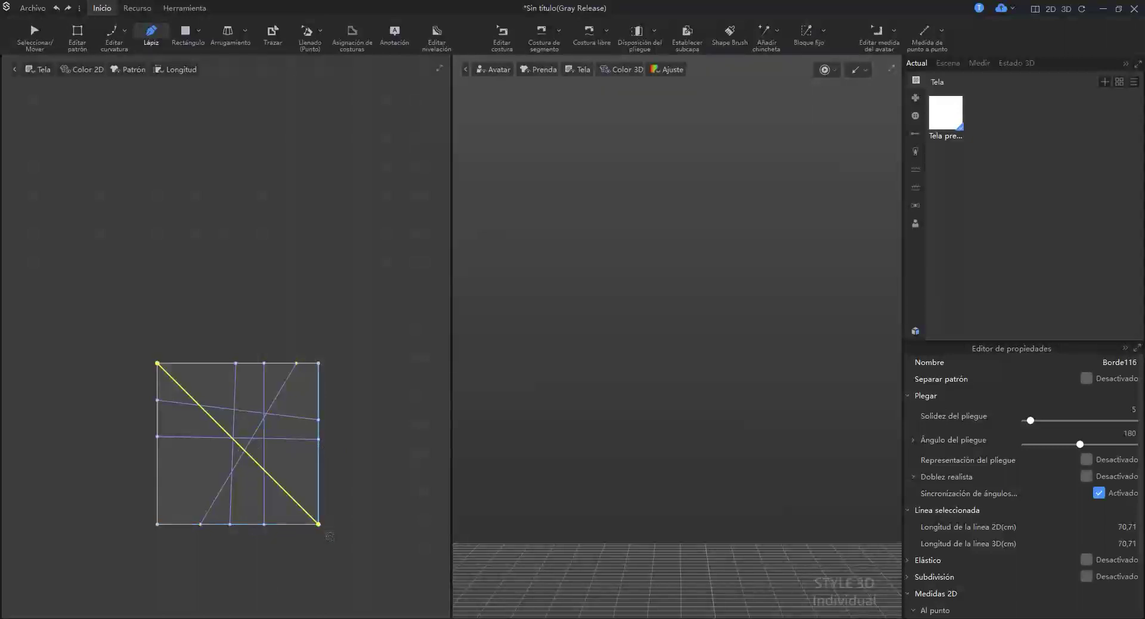
left_click(319, 363)
left_click(160, 528)
scroll(156, 528, "up", 8)
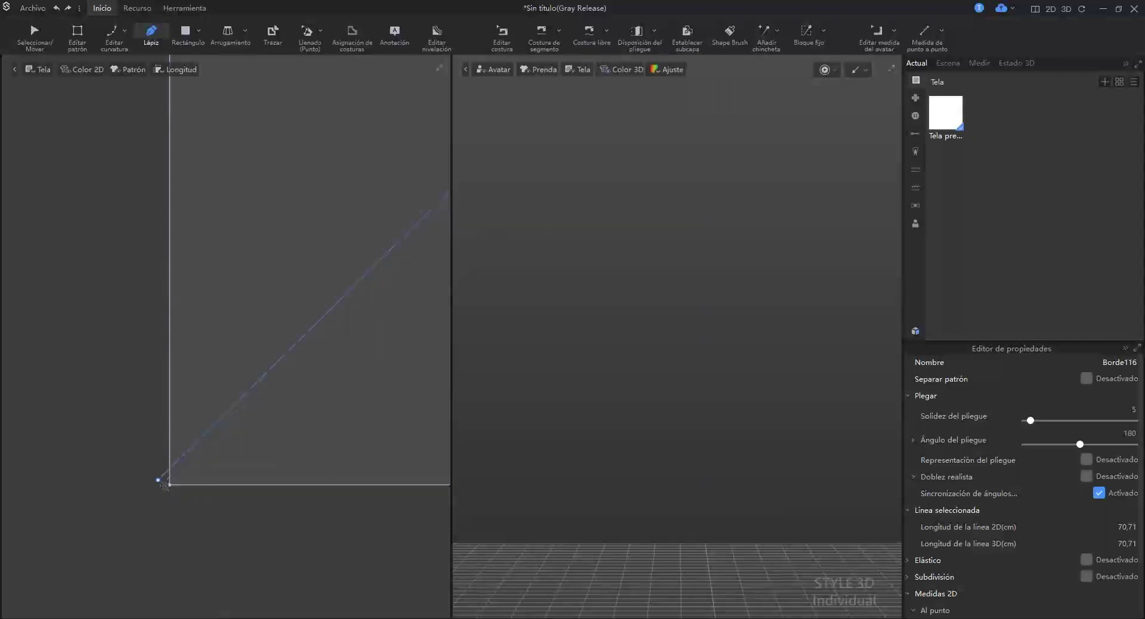
left_click(170, 486)
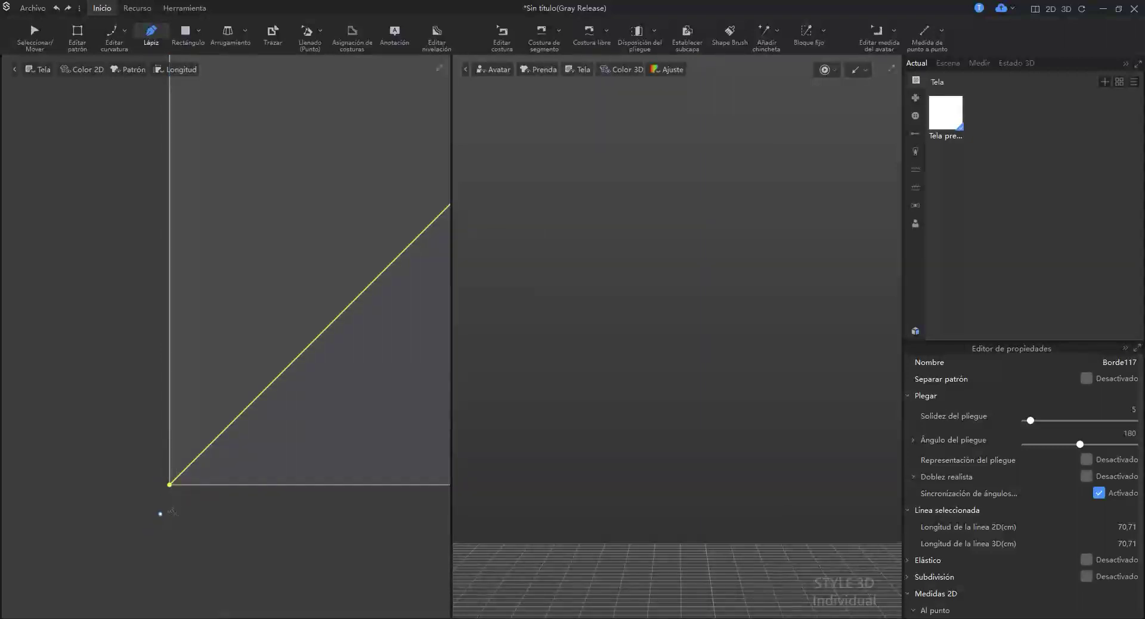
- Check the line ends at the square's corner and top edge, and disable Ajustar al patrón for the 2D workspace
middle_click_drag(197, 507, 164, 458)
scroll(192, 474, "down", 3)
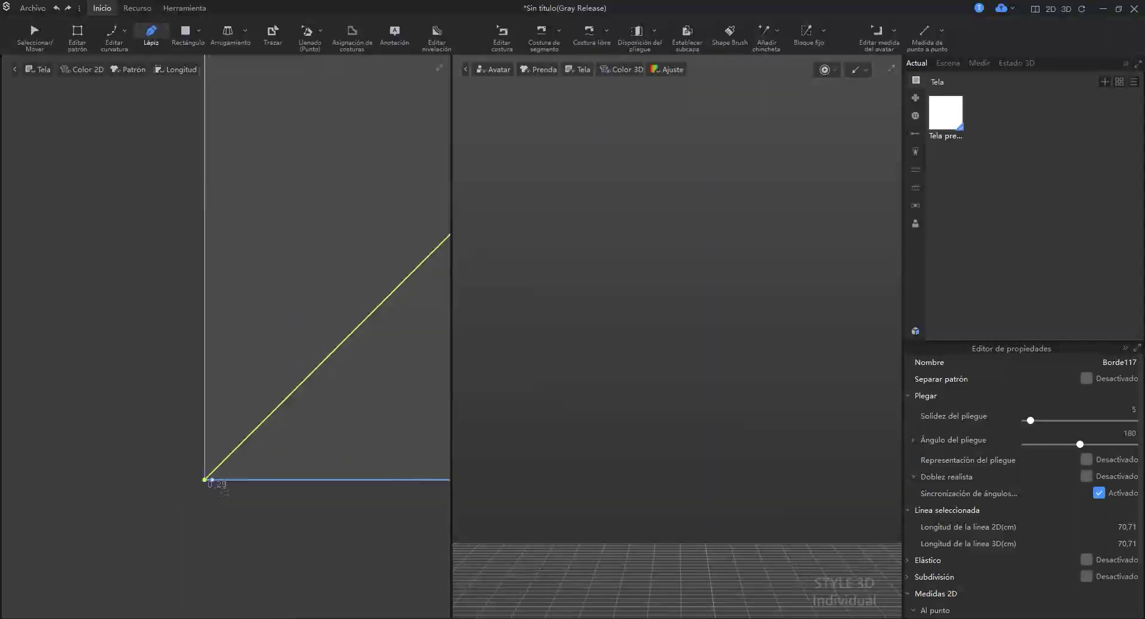
scroll(254, 417, "down", 2)
middle_click_drag(299, 381, 266, 438)
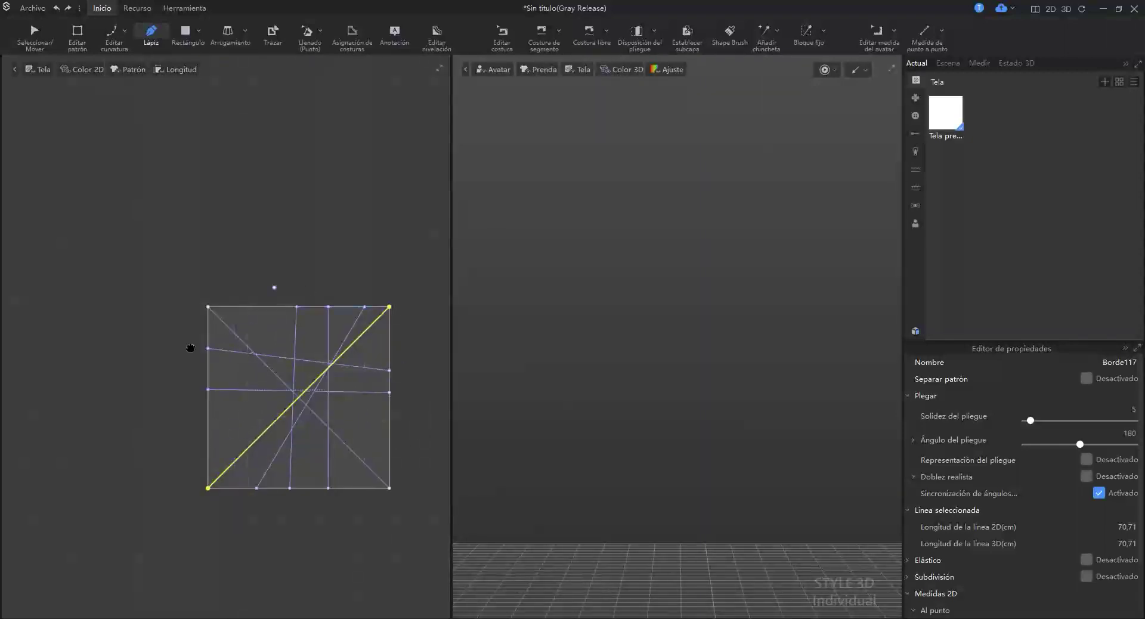
scroll(366, 308, "up", 5)
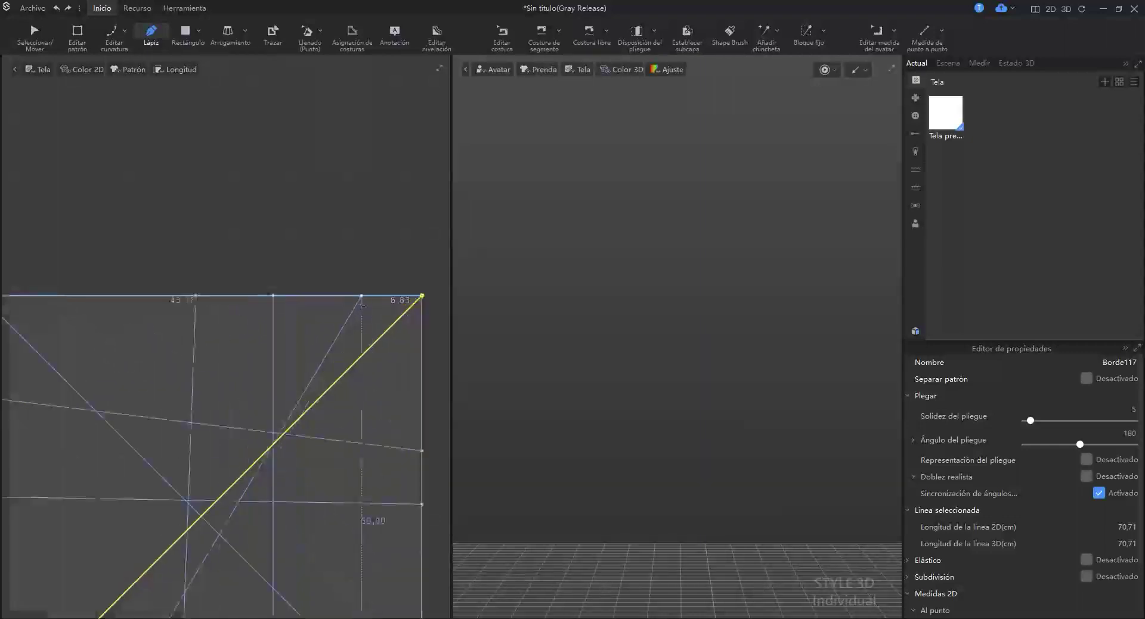
scroll(370, 309, "up", 2)
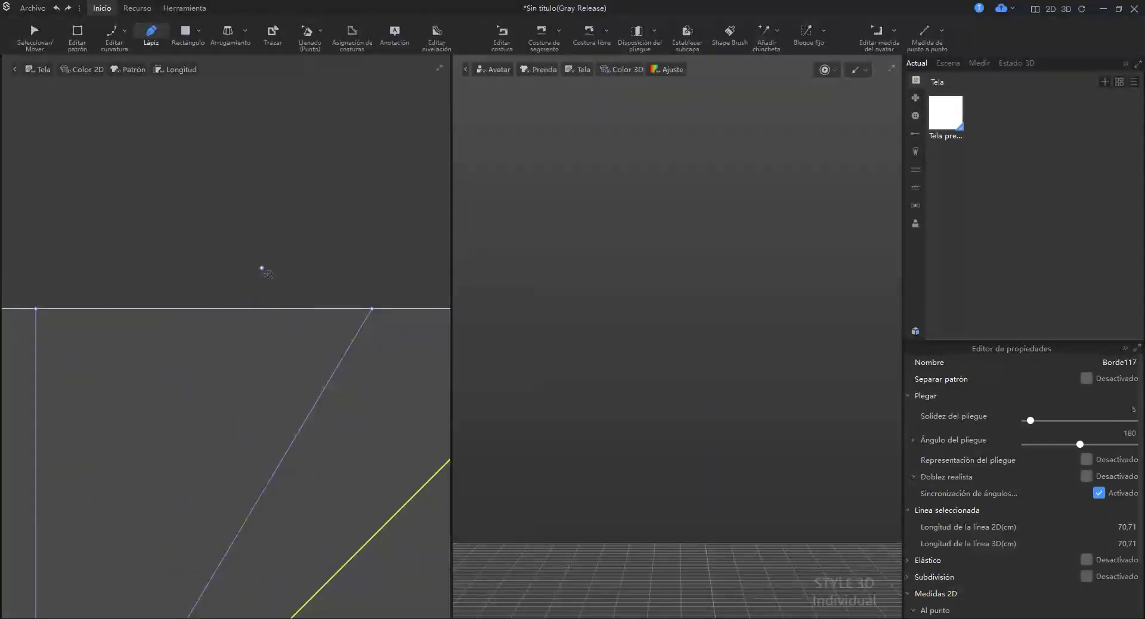
right_click(263, 267)
left_click(330, 293)
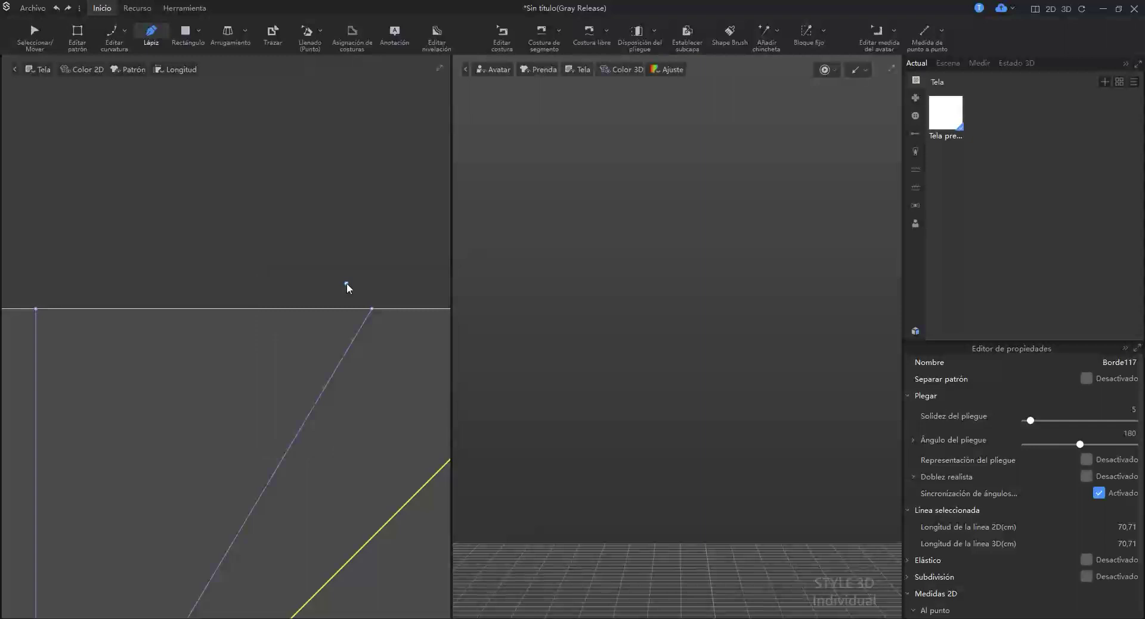
- Try starting an internal line at the top edge with pattern snapping off and compare its start point with the outline
left_click(288, 308)
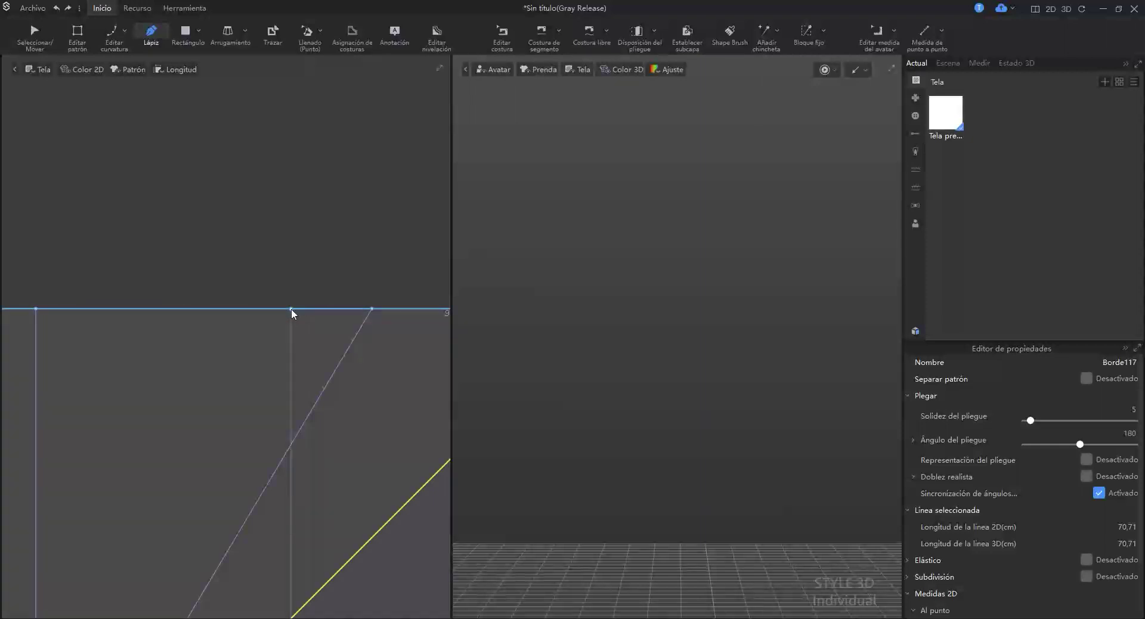
left_click(291, 309)
left_click(293, 300)
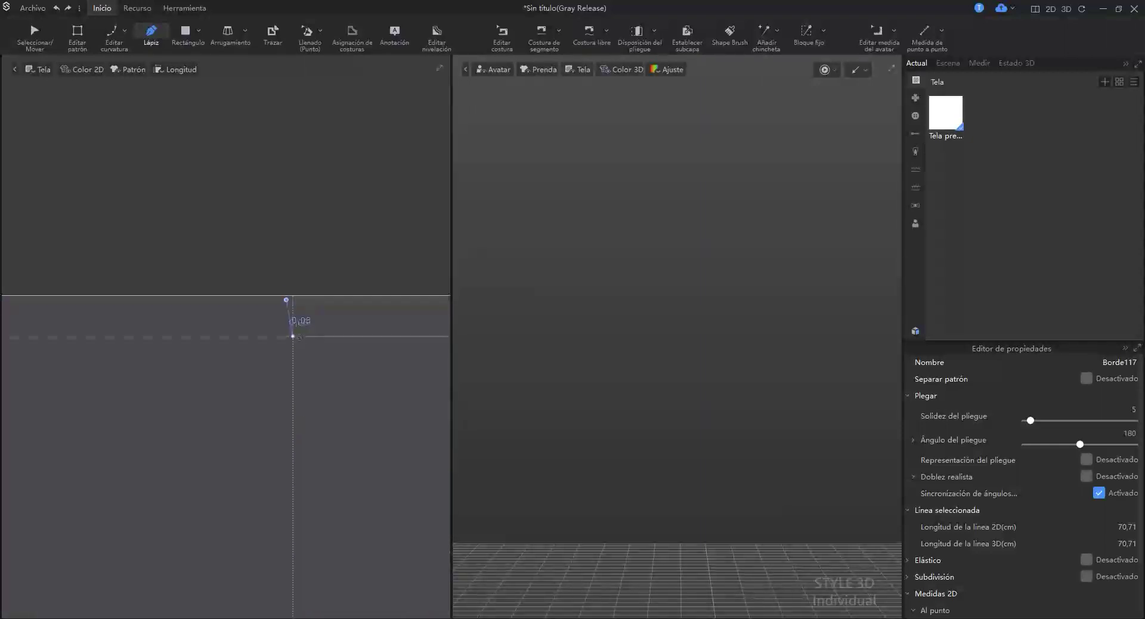
scroll(293, 322, "up", 5)
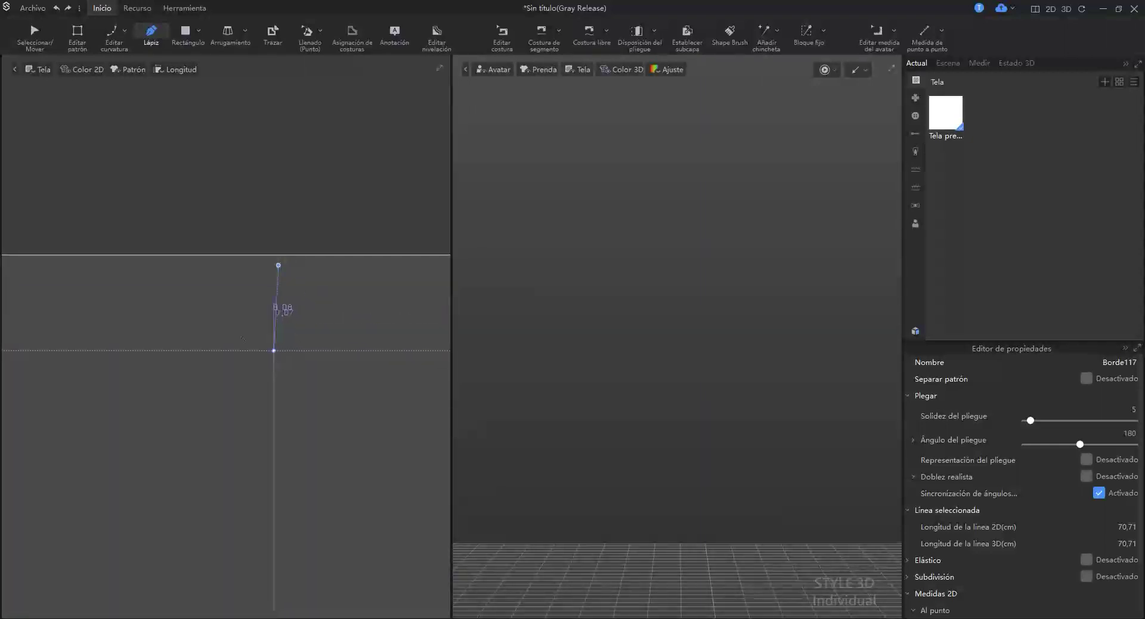
key("Escape")
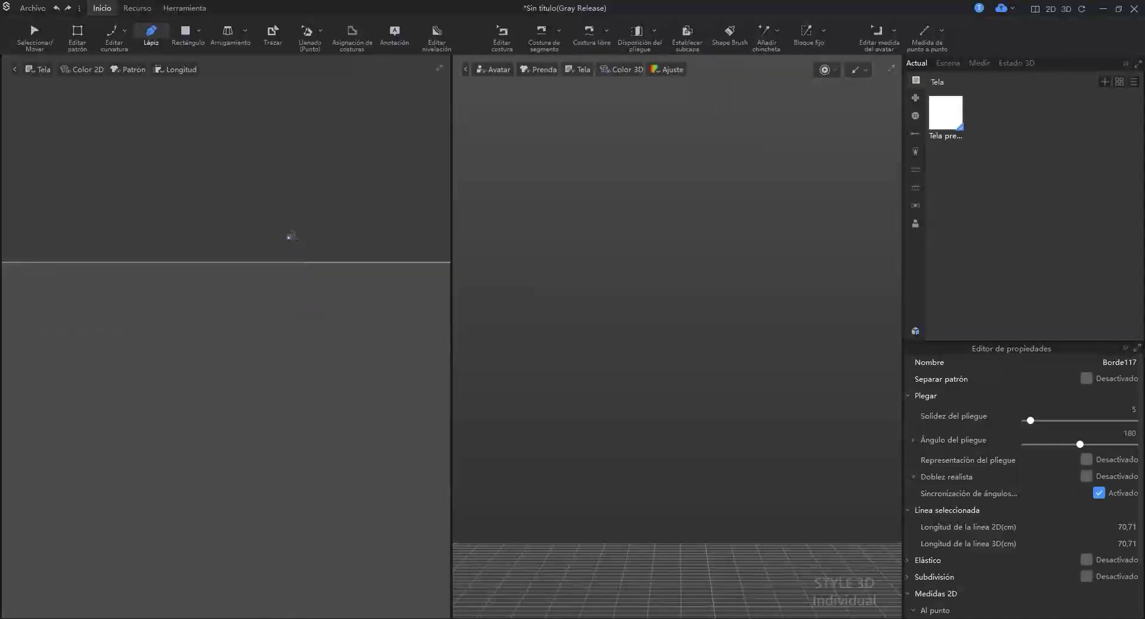
- Enable the Ajustar al patrón snapping option again for the 2D workspace
right_click(287, 229)
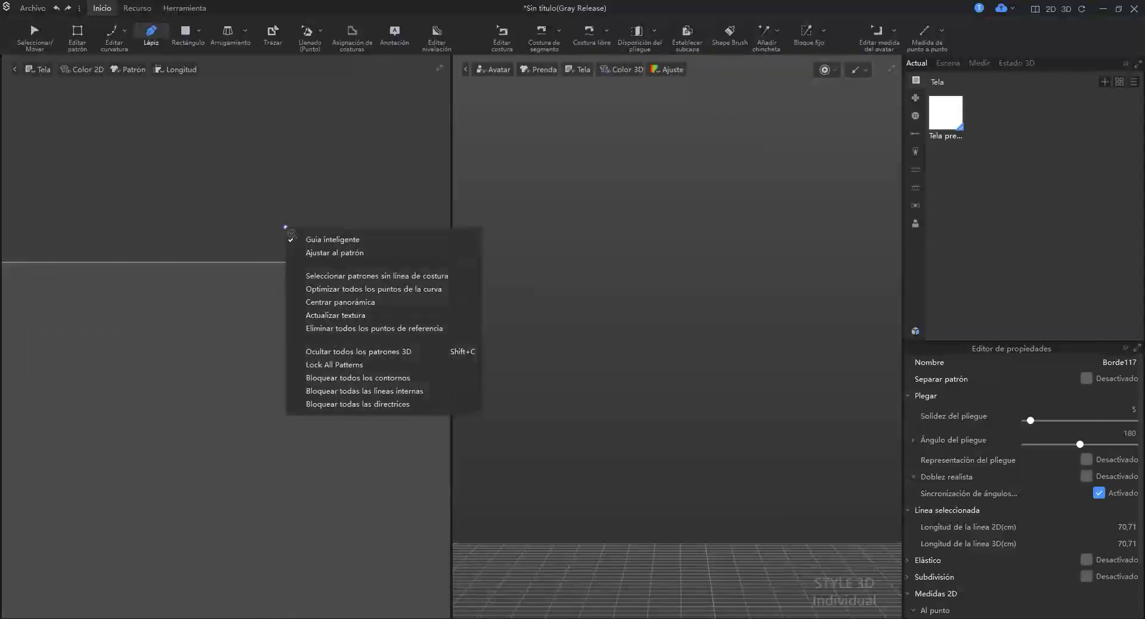
left_click(312, 254)
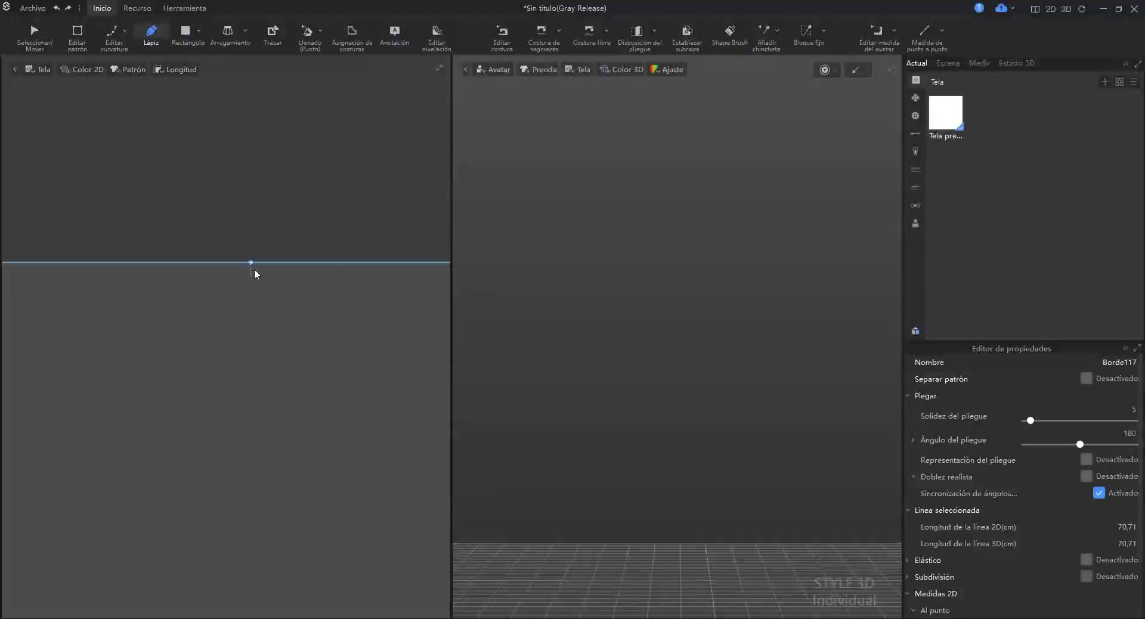
scroll(259, 311, "down", 10)
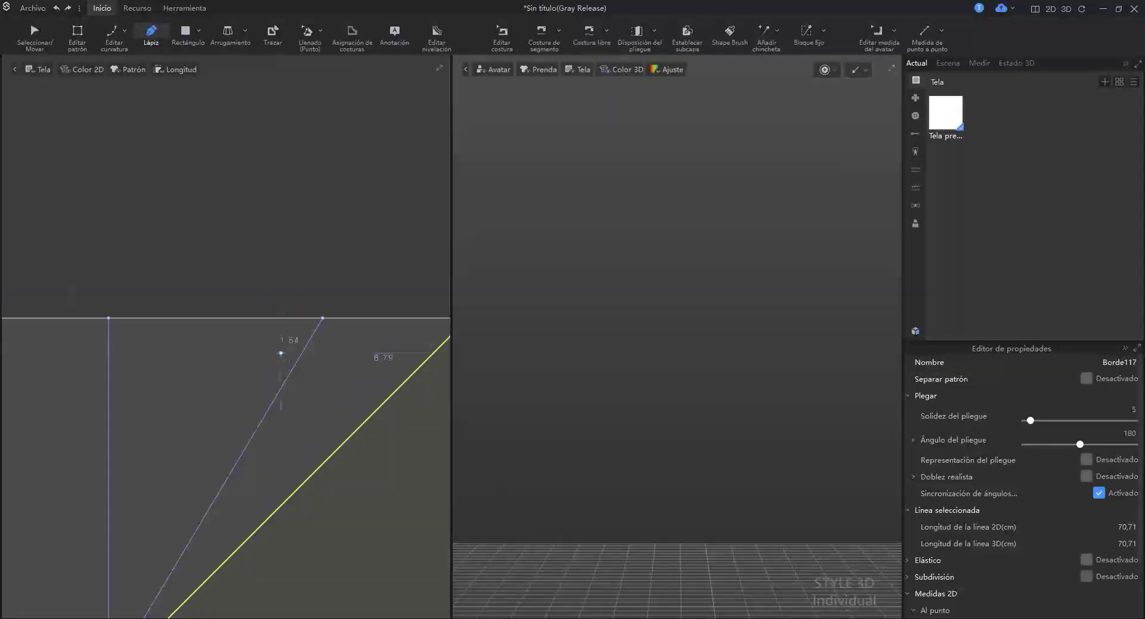
scroll(264, 336, "down", 3)
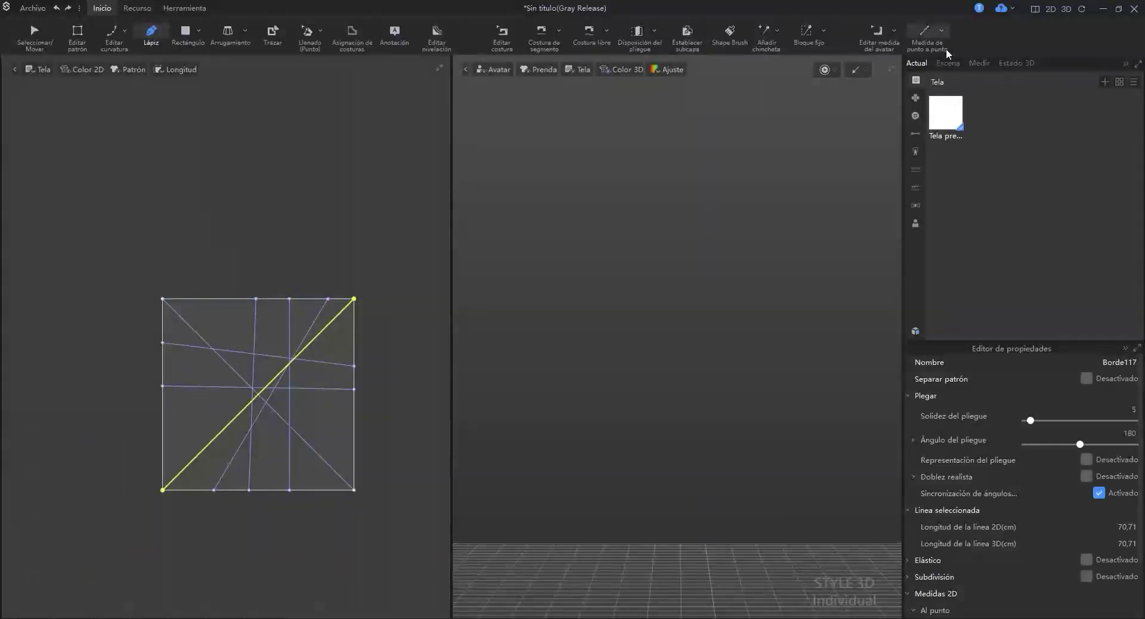
- Add two points with Añadir punto on the square's top edge, about 14 cm and 19 cm from its left corner
left_click(941, 31)
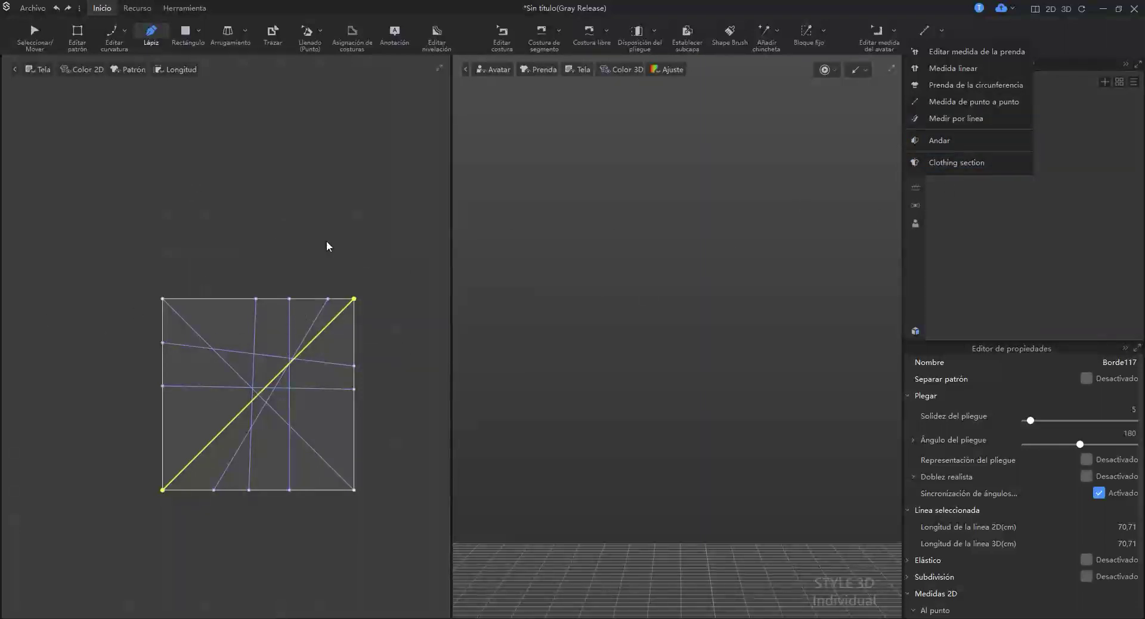
key("x")
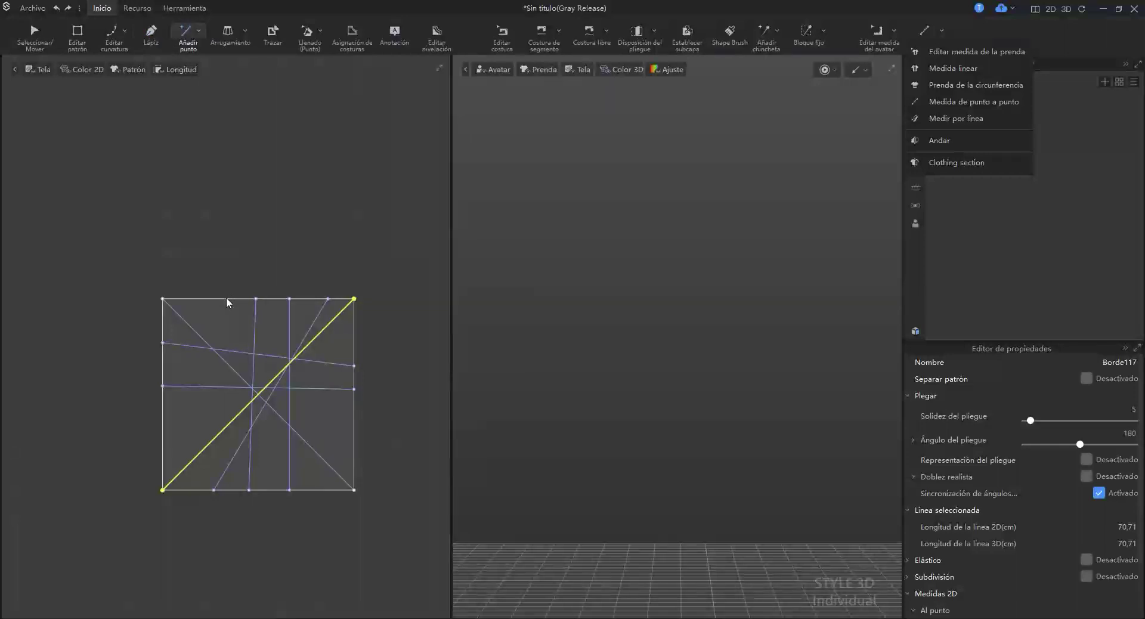
left_click(227, 298)
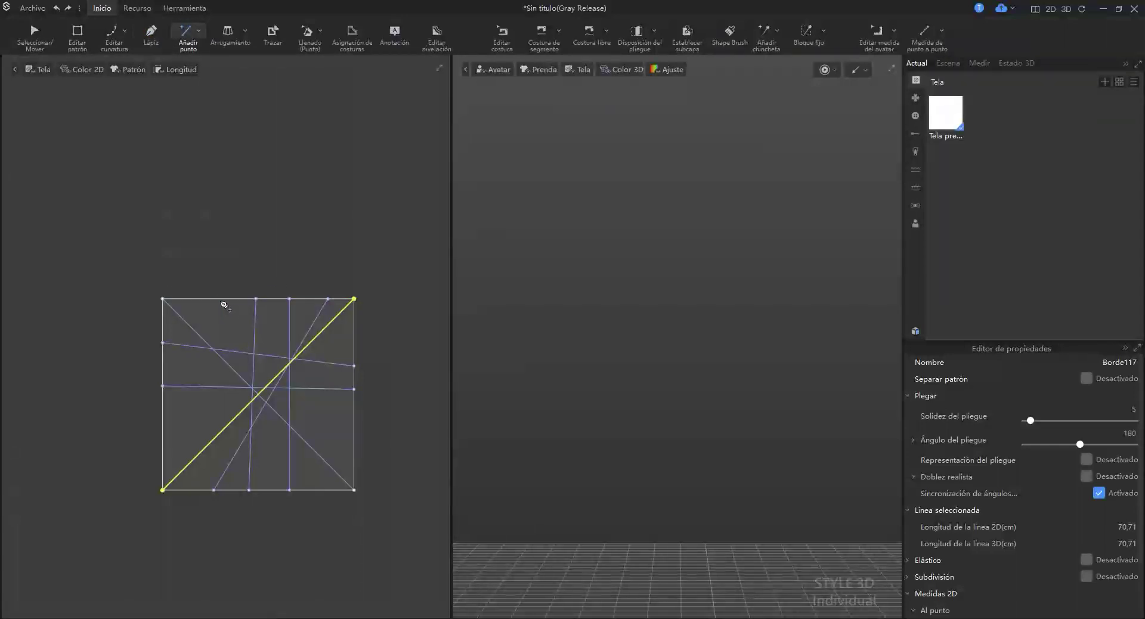
left_click(218, 298)
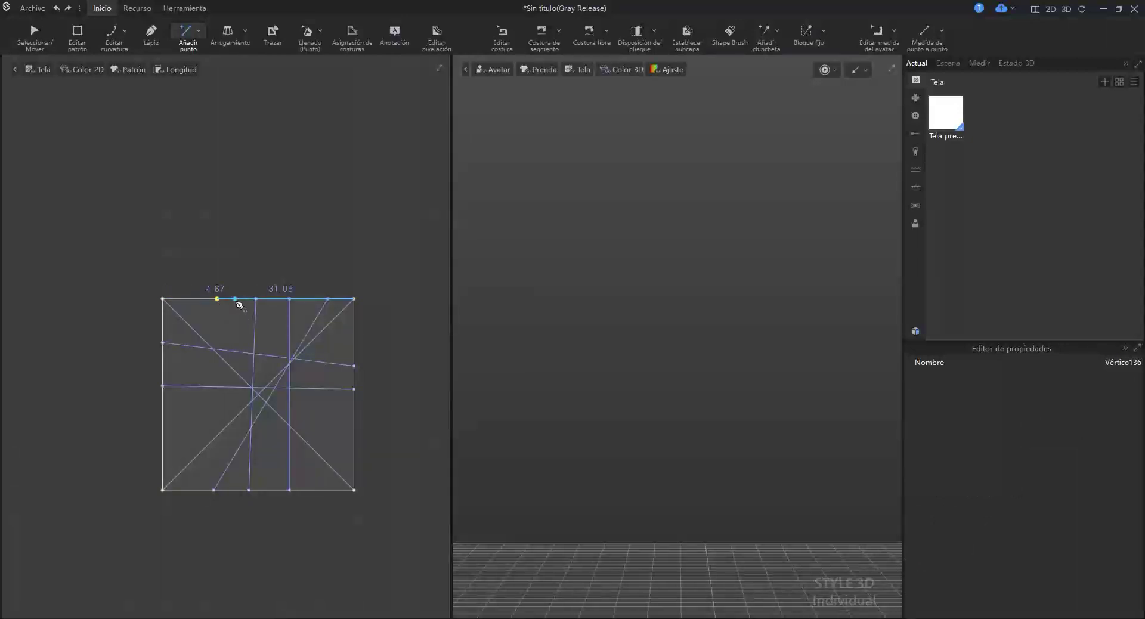
left_click(236, 301)
- Add four more top-edge points: two before the near-vertical internal line, one just past it and one at its upper end
scroll(251, 307, "up", 8)
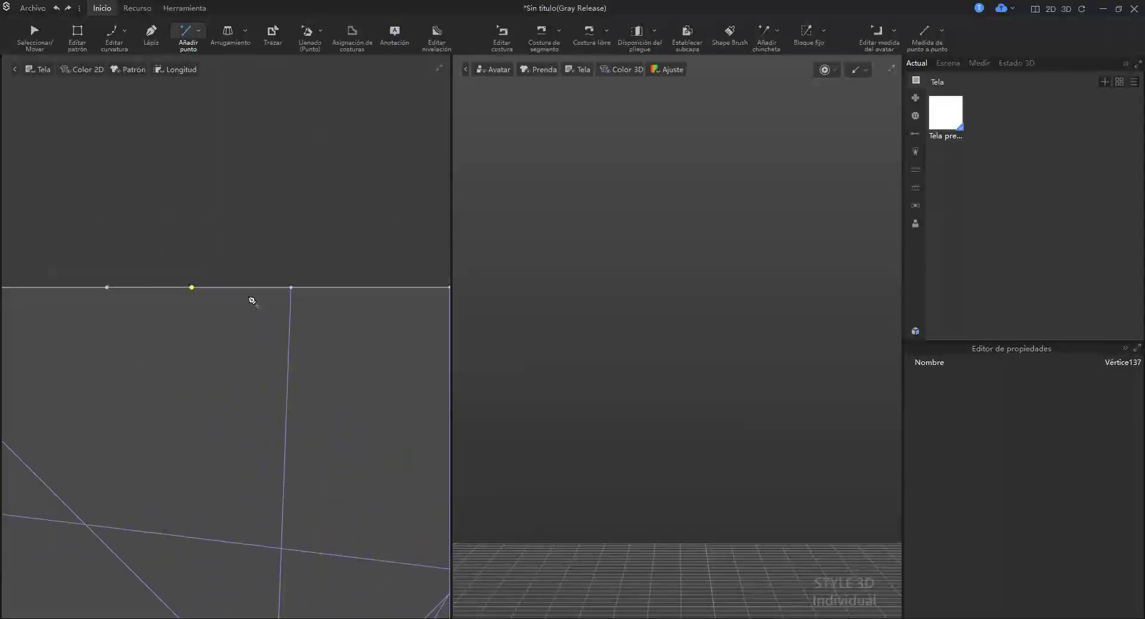
left_click(254, 297)
left_click(227, 297)
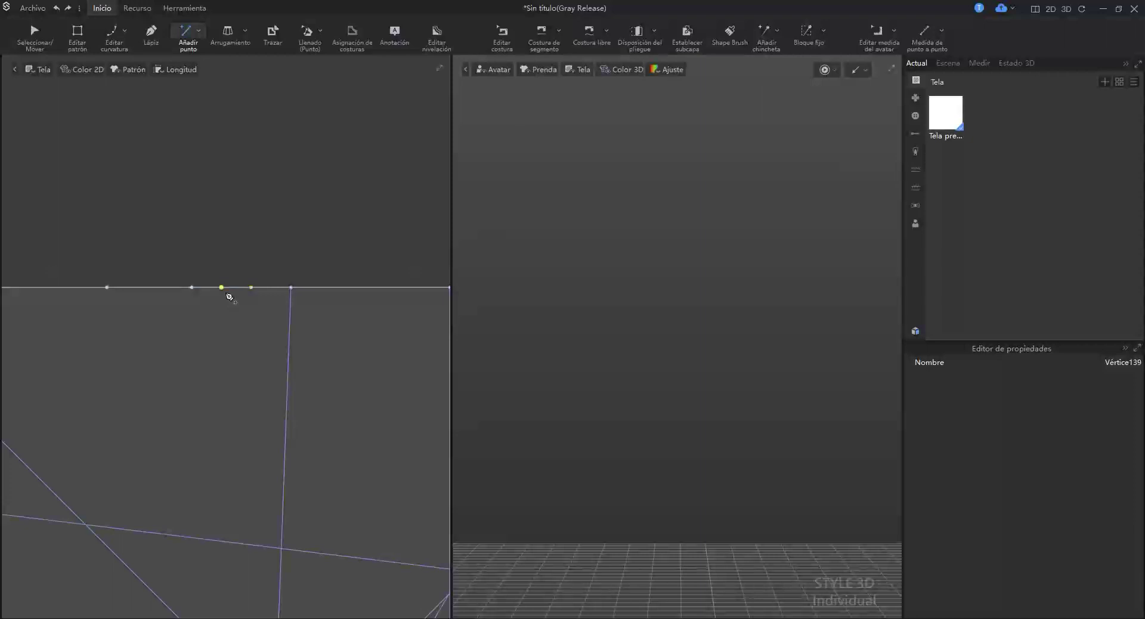
left_click(330, 296)
left_click(295, 295)
scroll(245, 393, "down", 2)
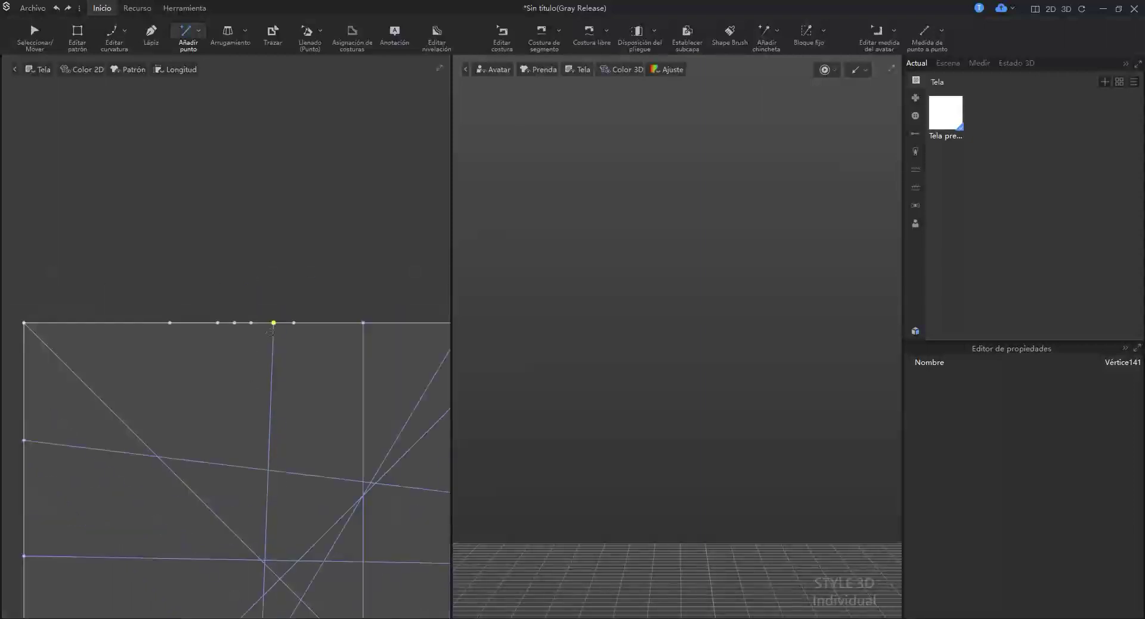
- Add a point where the diagonal from the top-left corner crosses the upper slanted internal line, and inspect the intersection closely
left_click(162, 462)
scroll(161, 464, "up", 3)
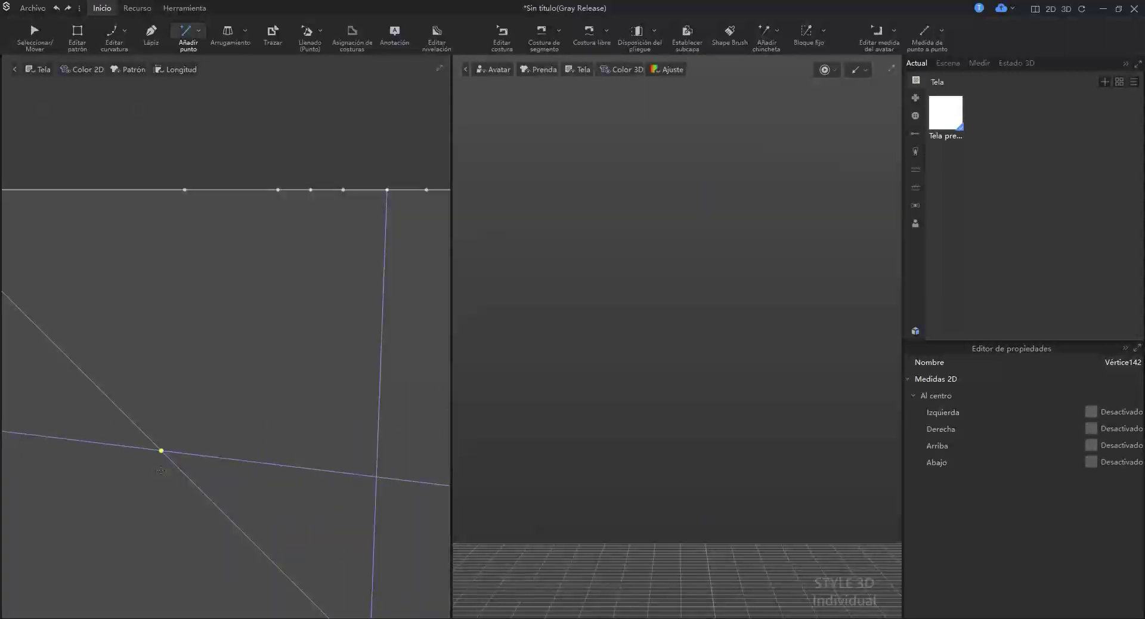
scroll(164, 459, "up", 5)
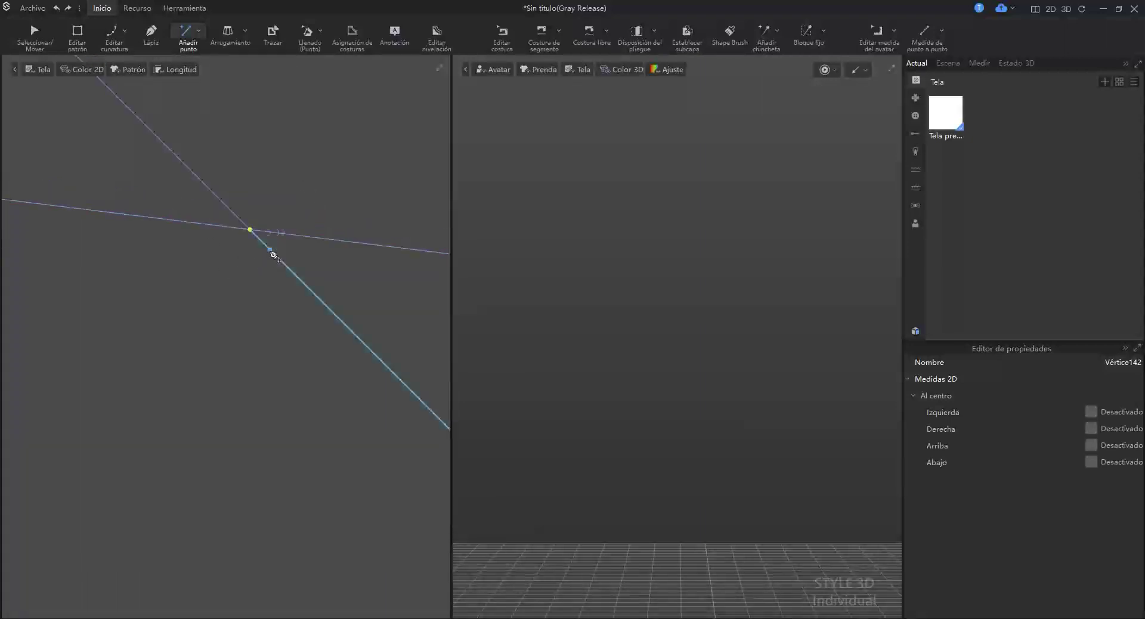
scroll(290, 322, "down", 3)
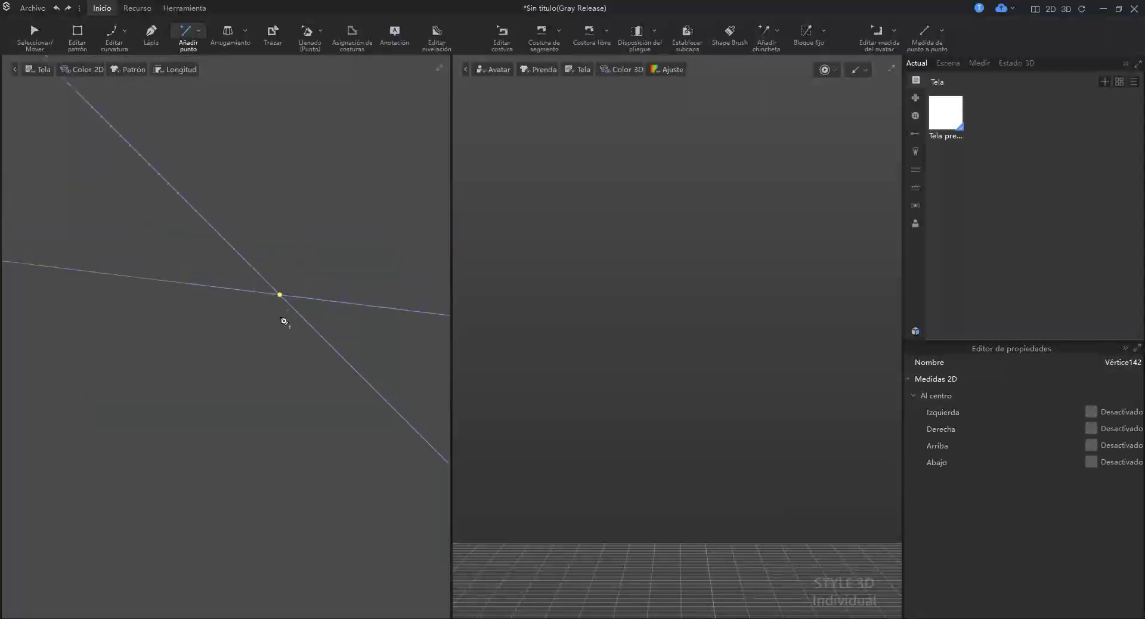
scroll(287, 334, "down", 5)
- Add points at the three mutual intersections of the top-left diagonal, the near-vertical line and the near-horizontal line
scroll(238, 342, "up", 8)
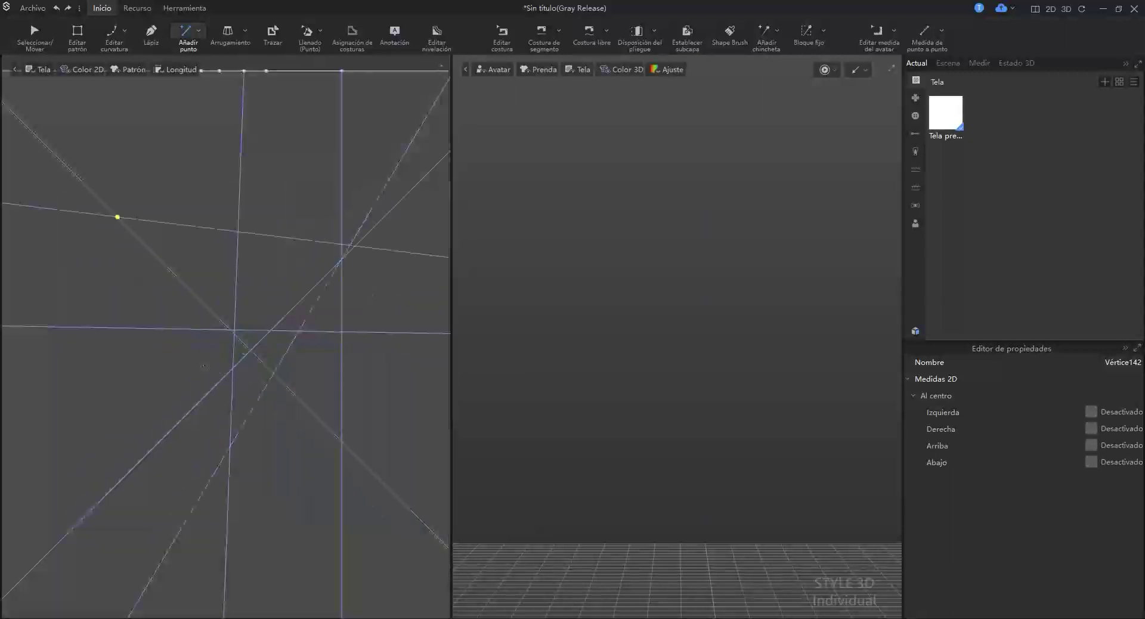
scroll(232, 344, "up", 2)
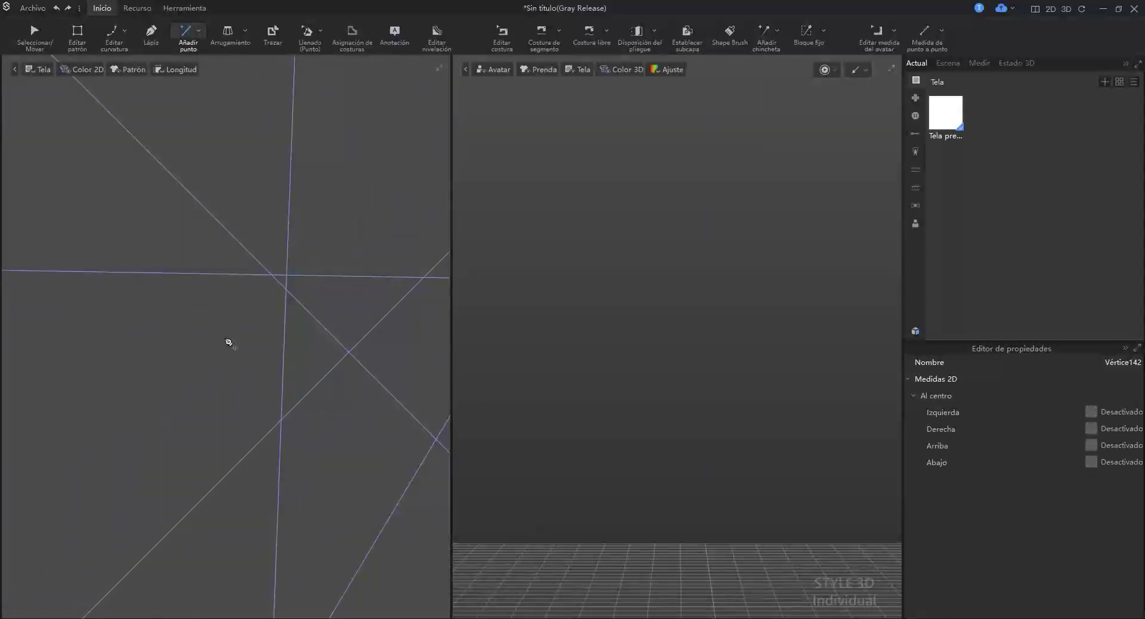
left_click(287, 291)
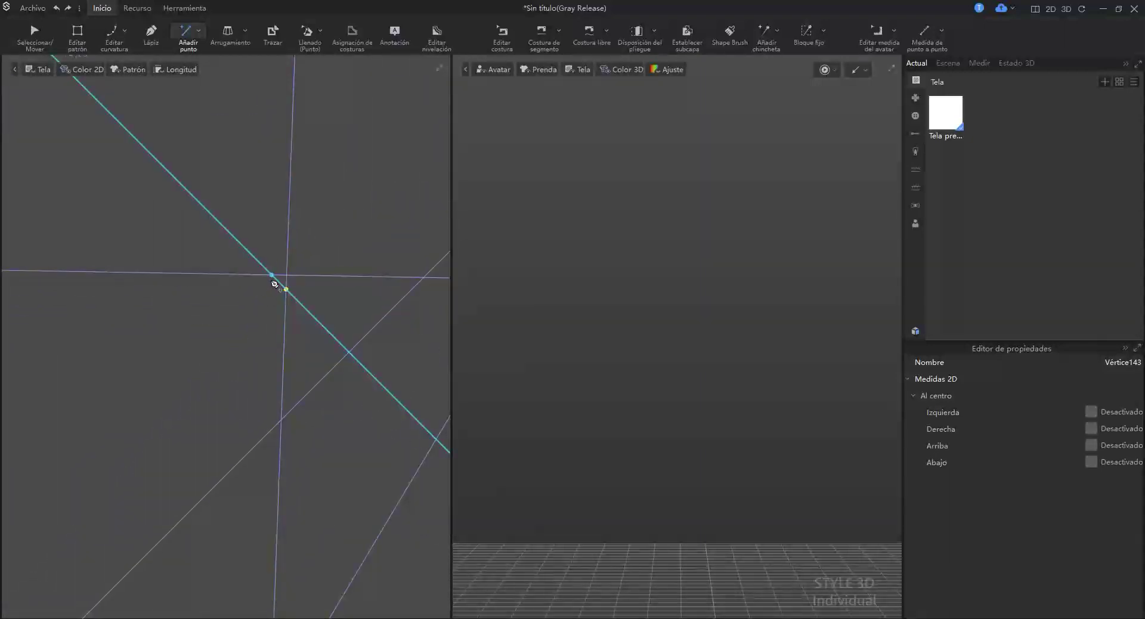
left_click(271, 275)
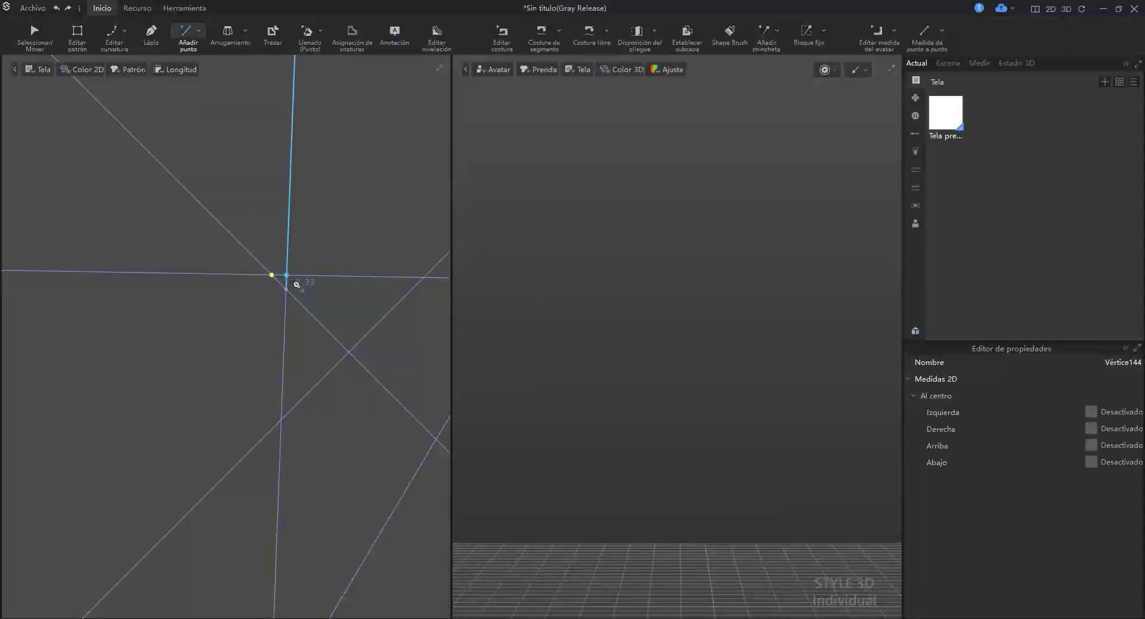
left_click(288, 277)
scroll(286, 338, "down", 3)
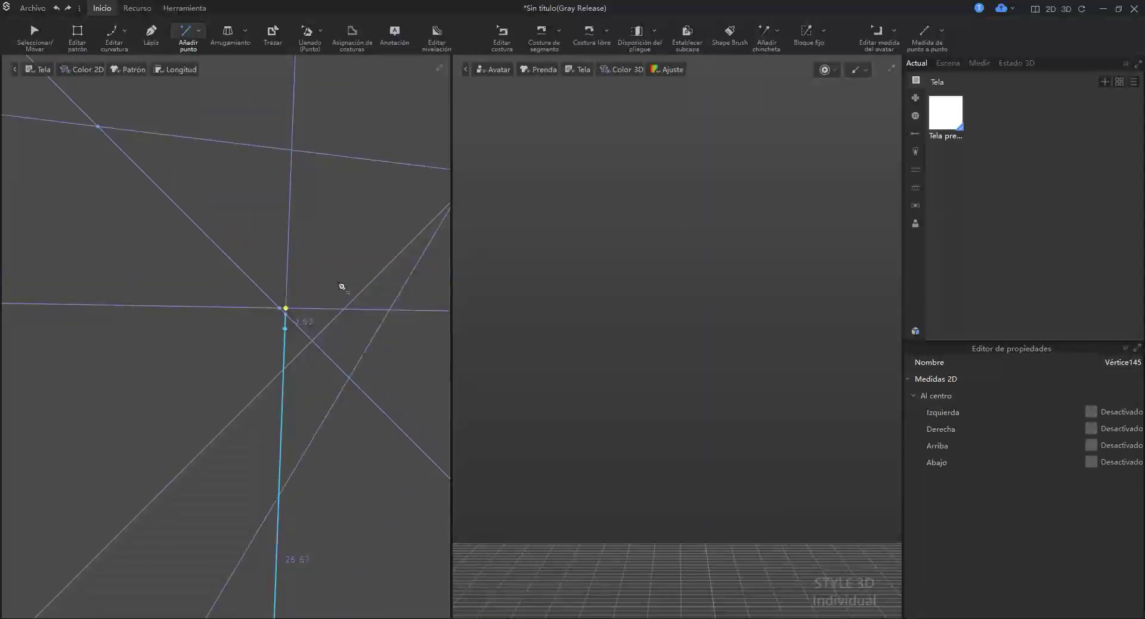
- Select the three close intersection points with Editar patrón and review the operations available for them
key("z")
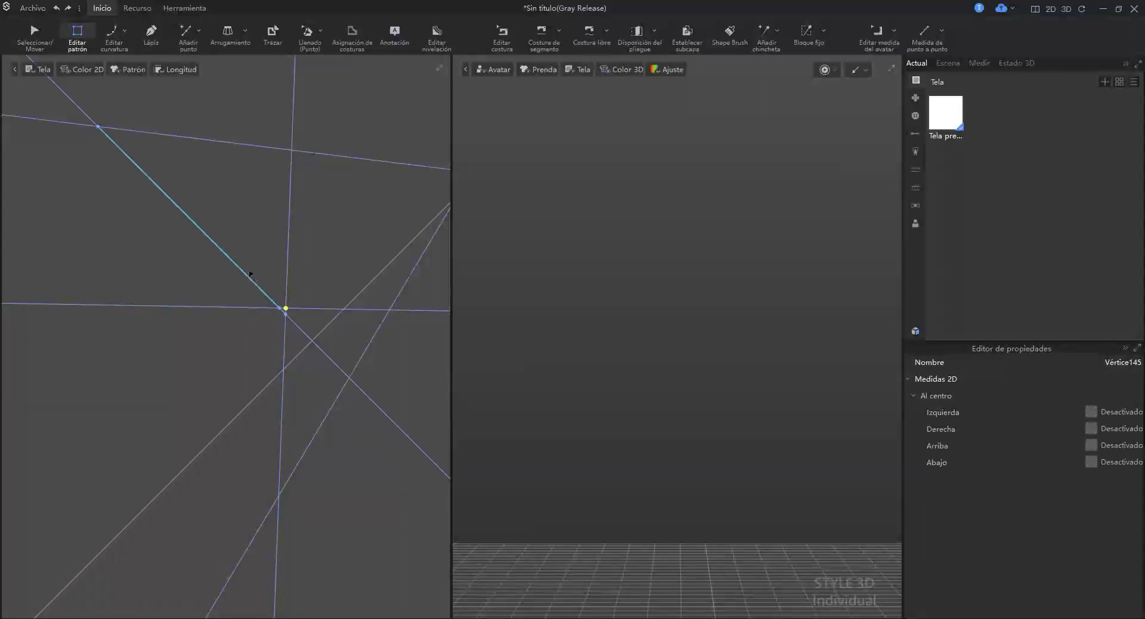
left_click_drag(254, 259, 305, 337)
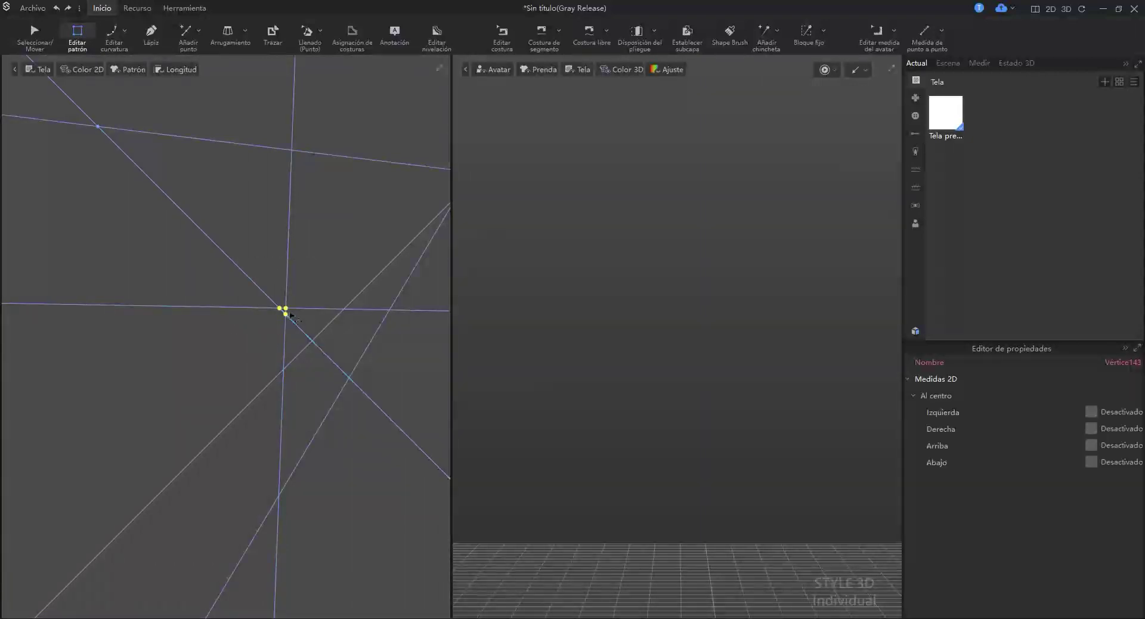
right_click(286, 315)
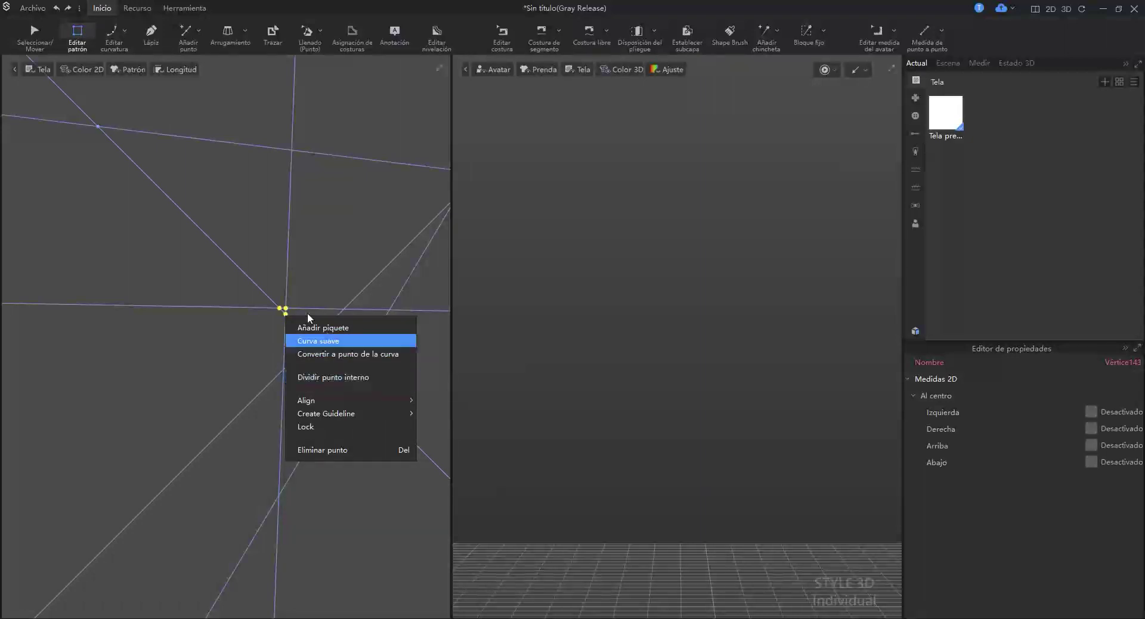
left_click(287, 281)
- Check how the near-vertical, near-horizontal and diagonal lines are segmented around their mutual intersections by selecting their segments individually
left_click(289, 284)
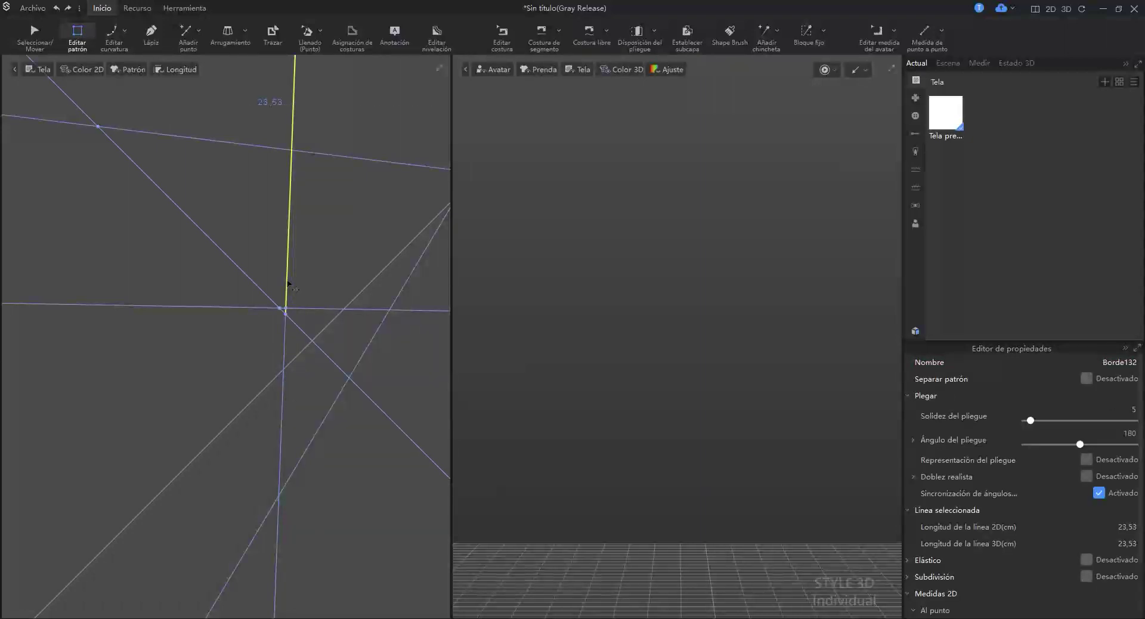
scroll(287, 330, "up", 3)
left_click(288, 332)
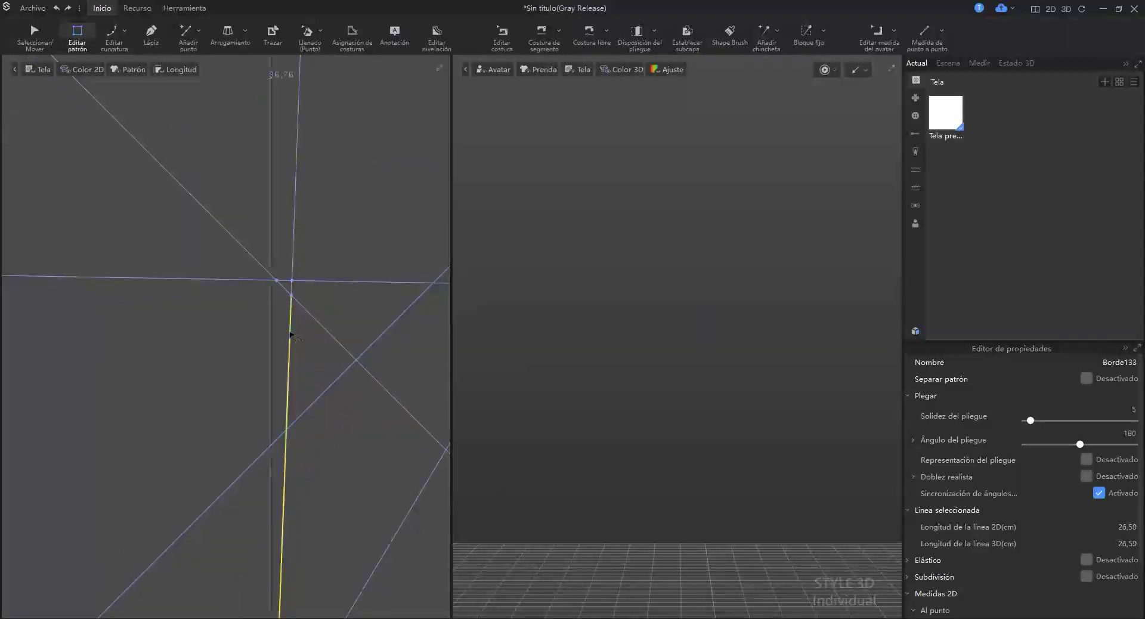
left_click(313, 320)
left_click(323, 280)
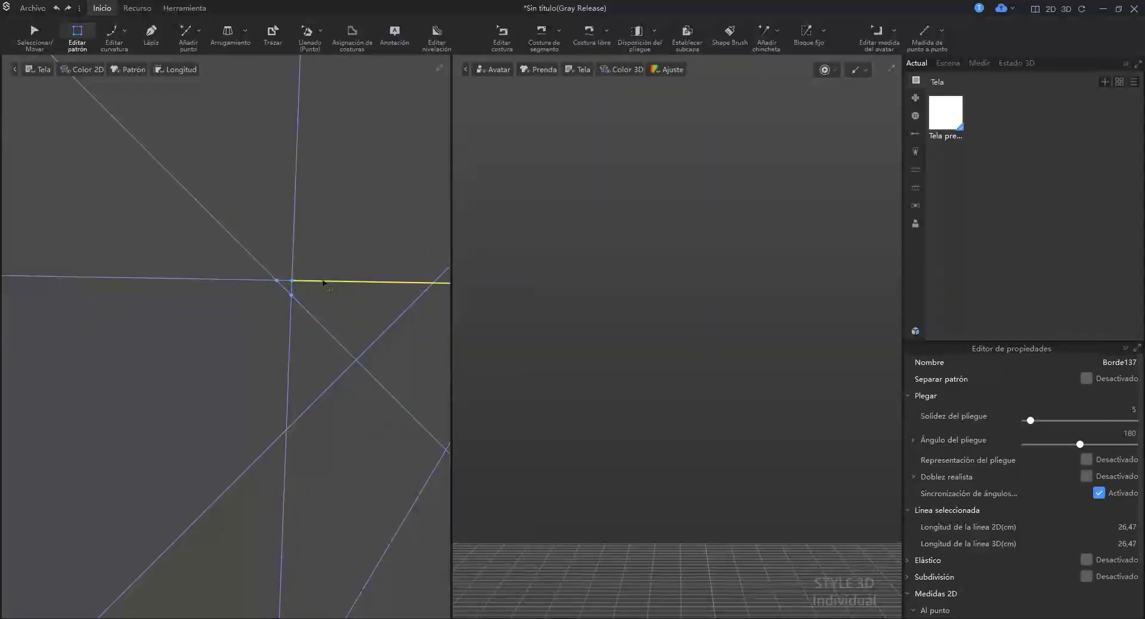
left_click(235, 267)
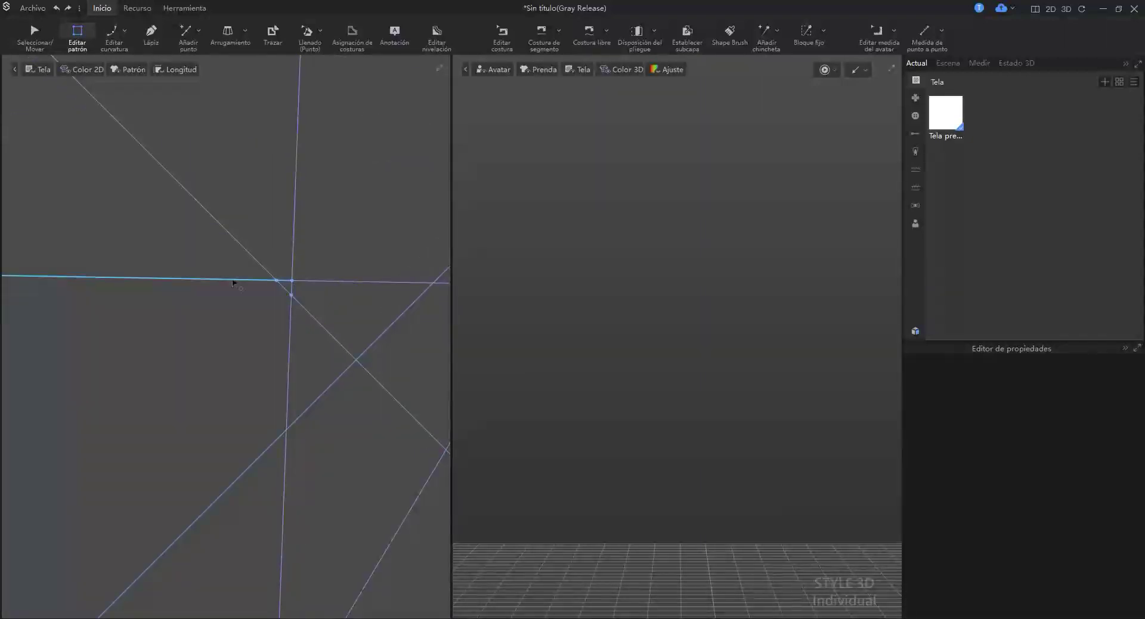
left_click(245, 248)
left_click(286, 288)
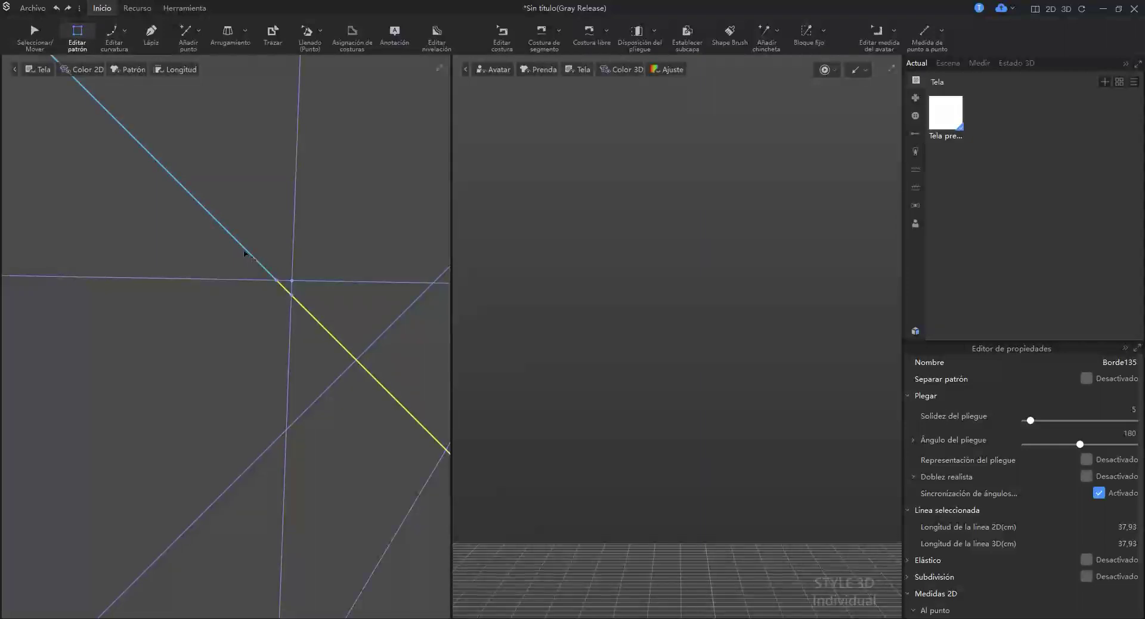
scroll(308, 293, "up", 5)
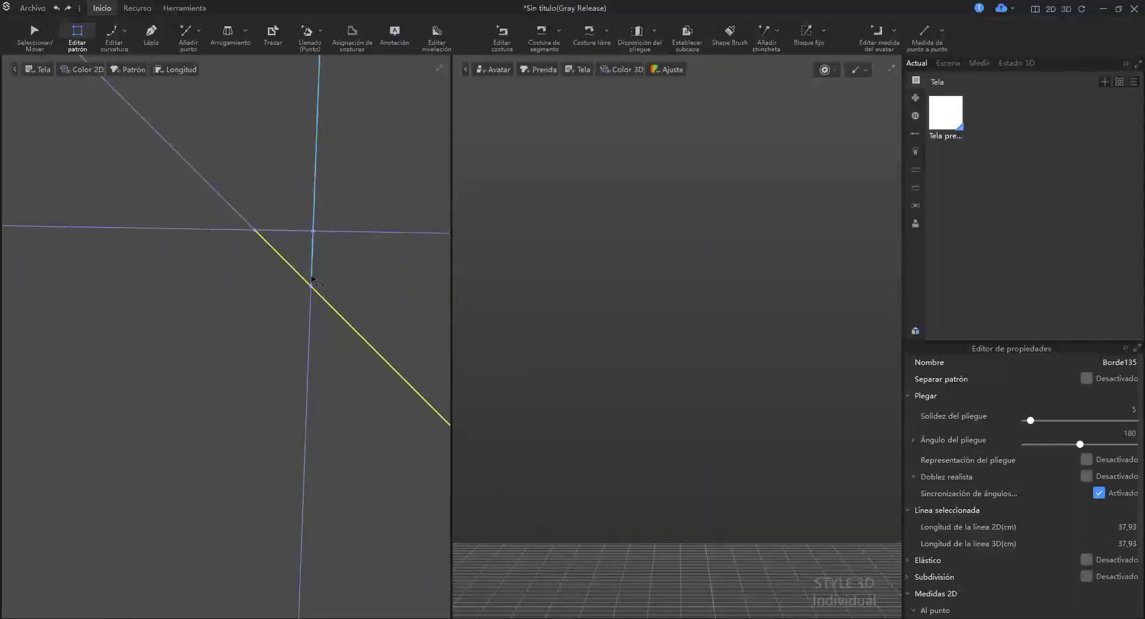
- Add points where the diagonal's lower segment crosses other lines with Añadir punto a la intersección, and check the split segments
left_click(309, 302)
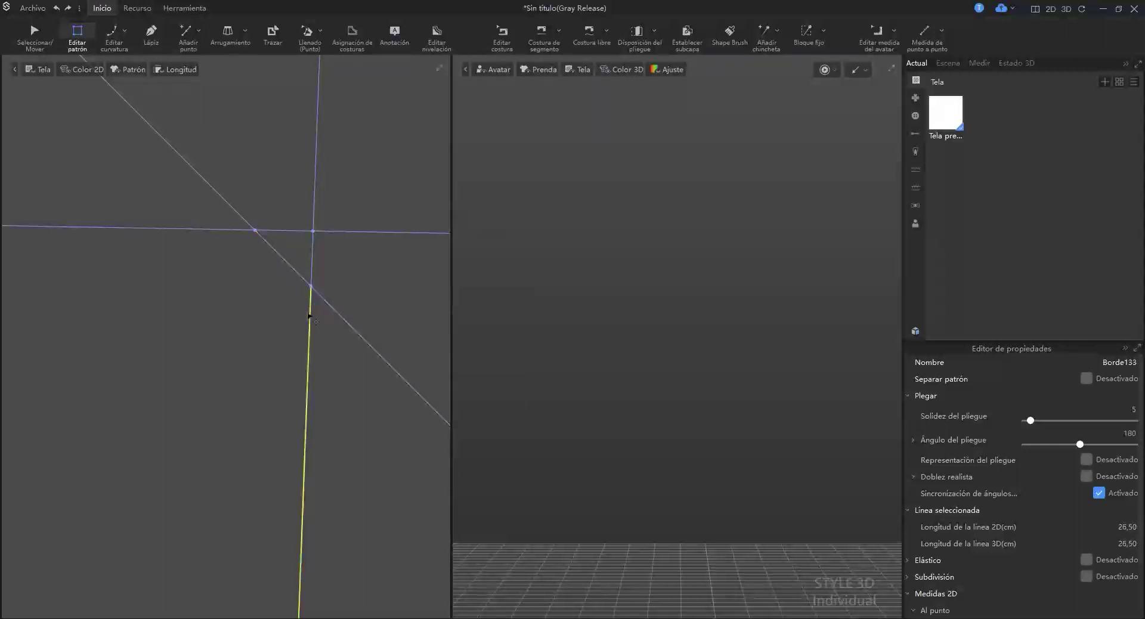
left_click(323, 297)
right_click(322, 298)
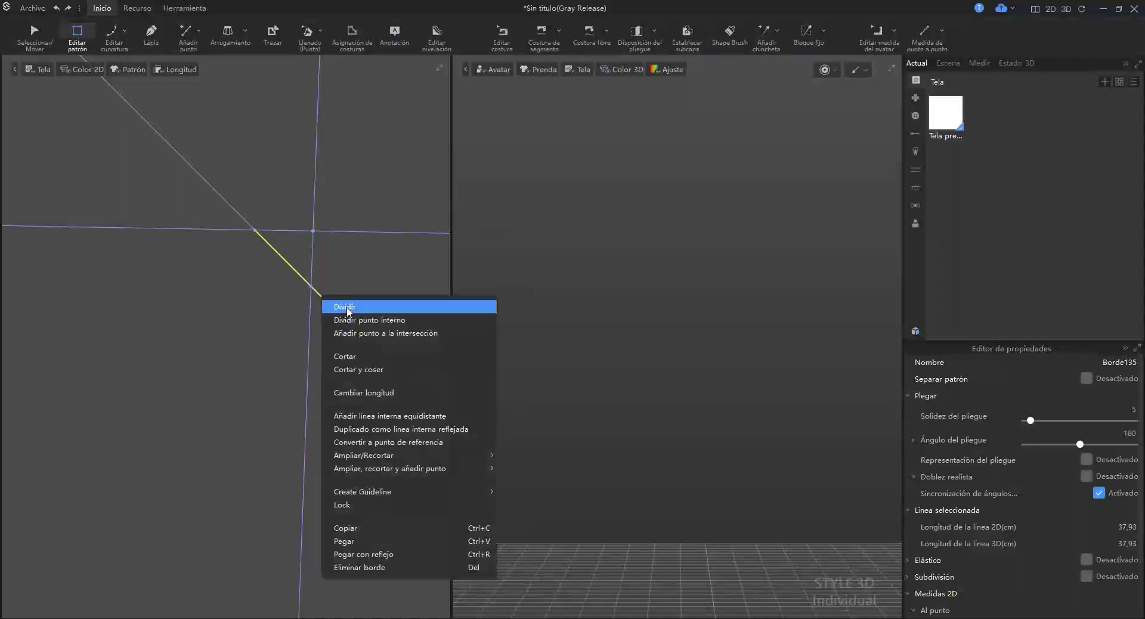
left_click(401, 334)
left_click(400, 339)
left_click(311, 329)
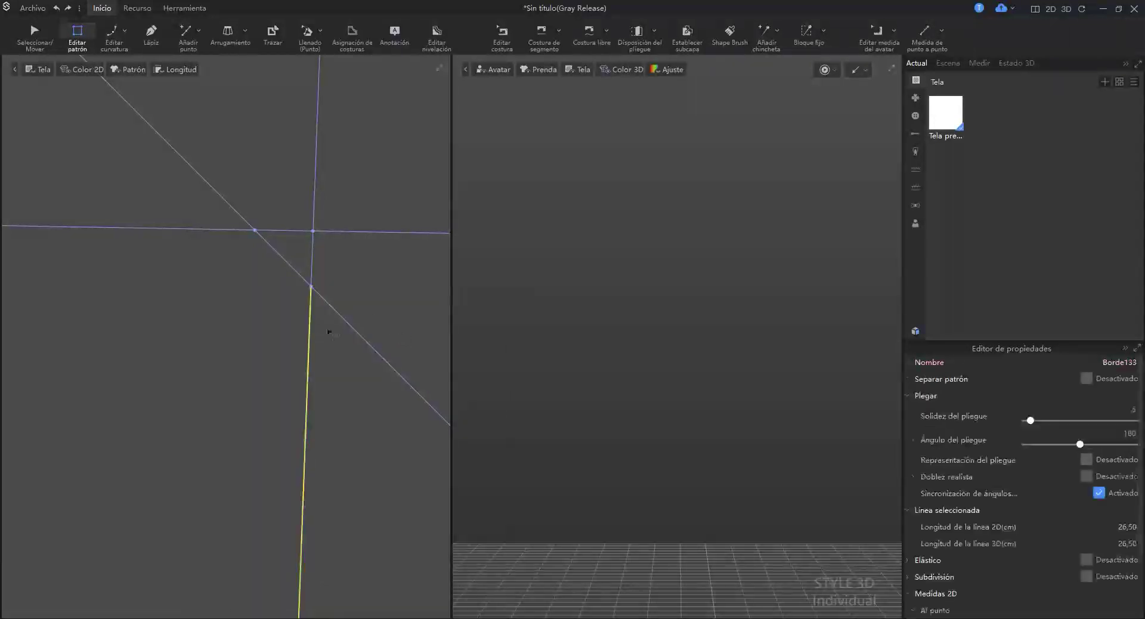
left_click(349, 326)
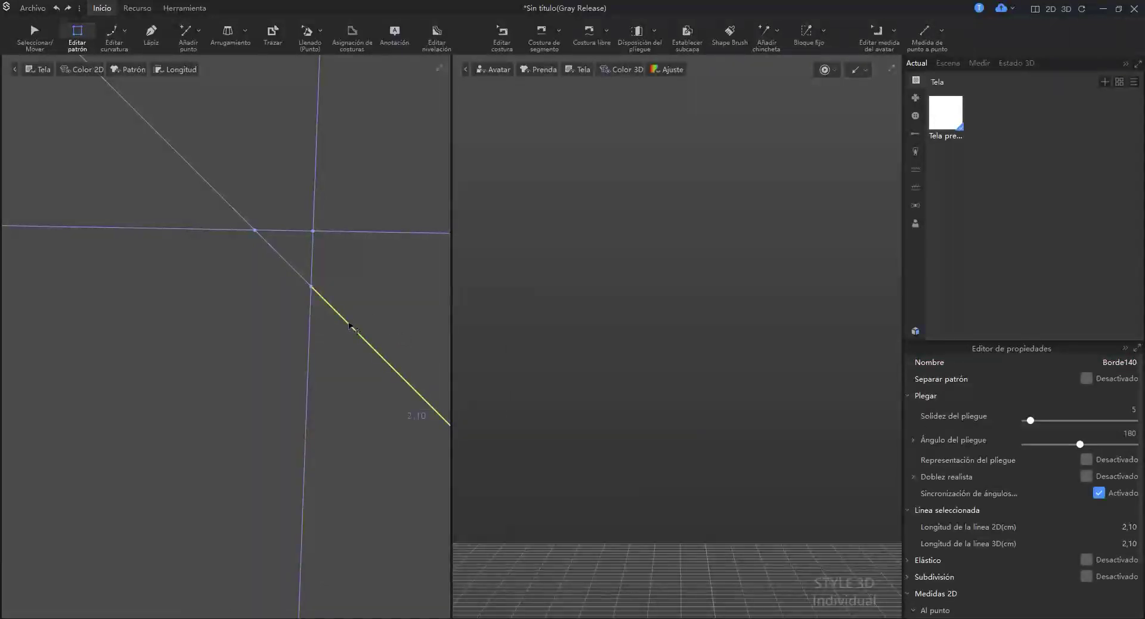
left_click(297, 272)
- Add intersection points to the upper near-vertical segment and to the near-horizontal segment with Añadir punto a la intersección
left_click(314, 263)
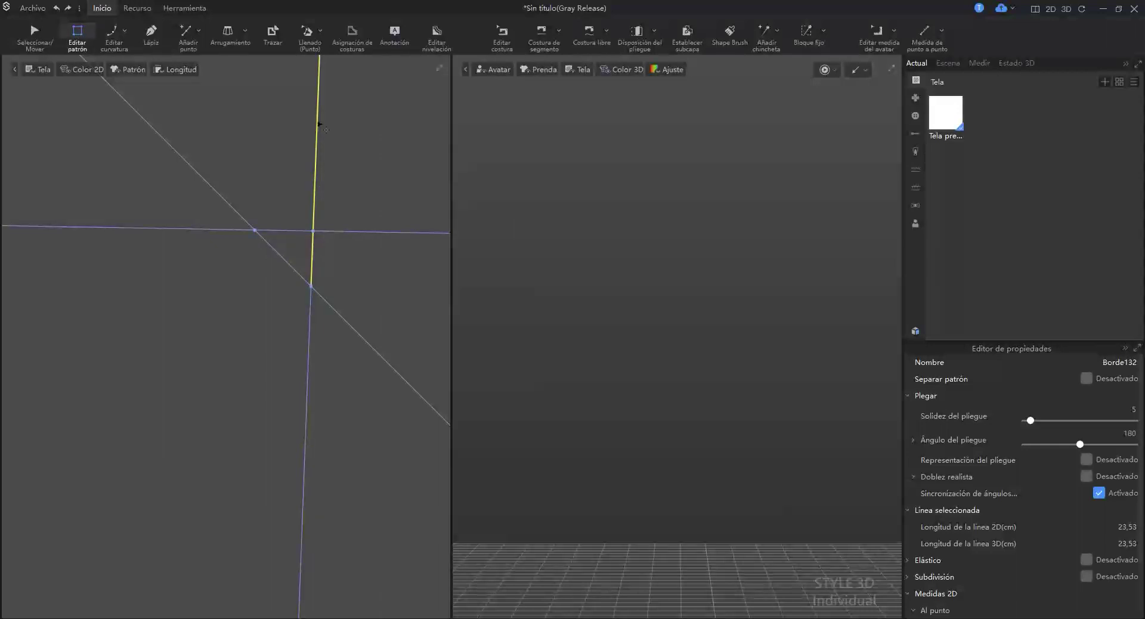
right_click(312, 249)
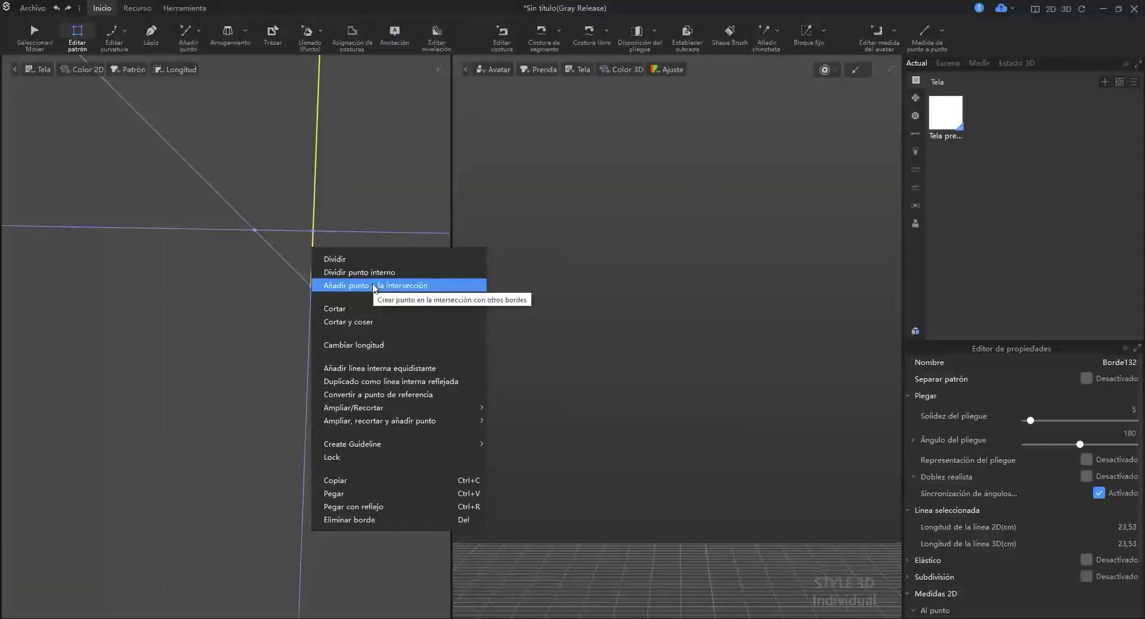
left_click(374, 286)
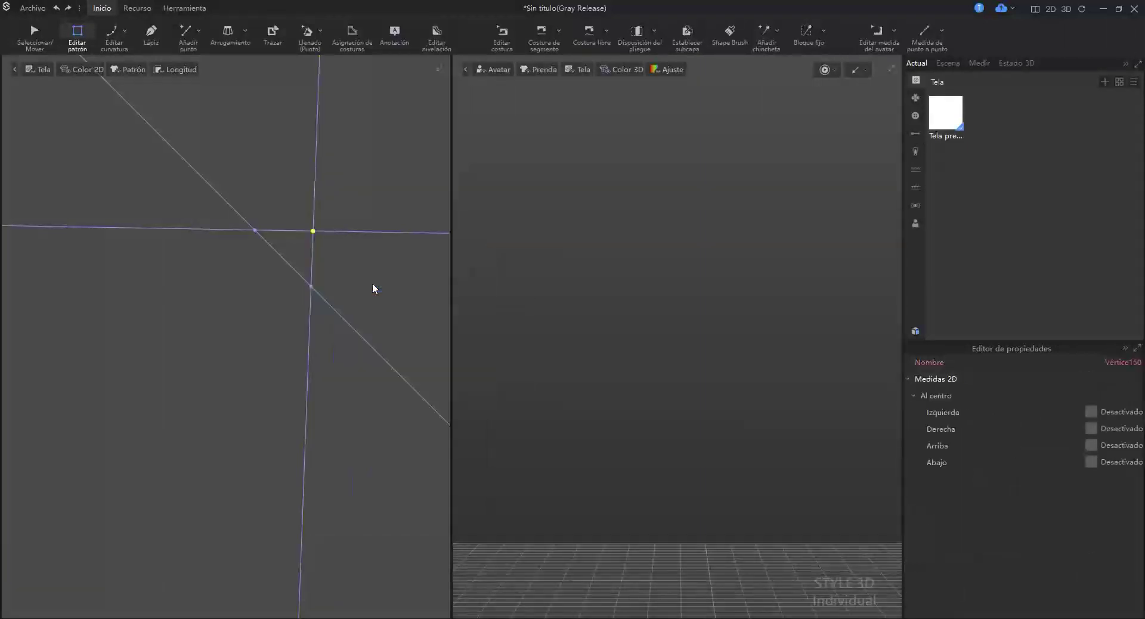
left_click(274, 230)
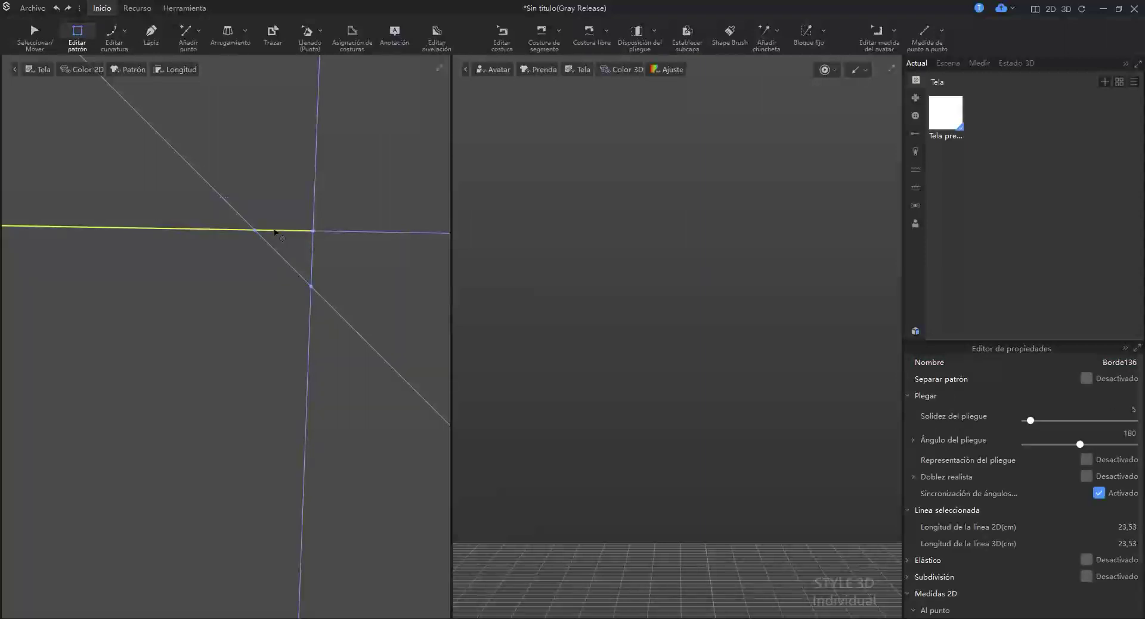
right_click(274, 229)
left_click(310, 269)
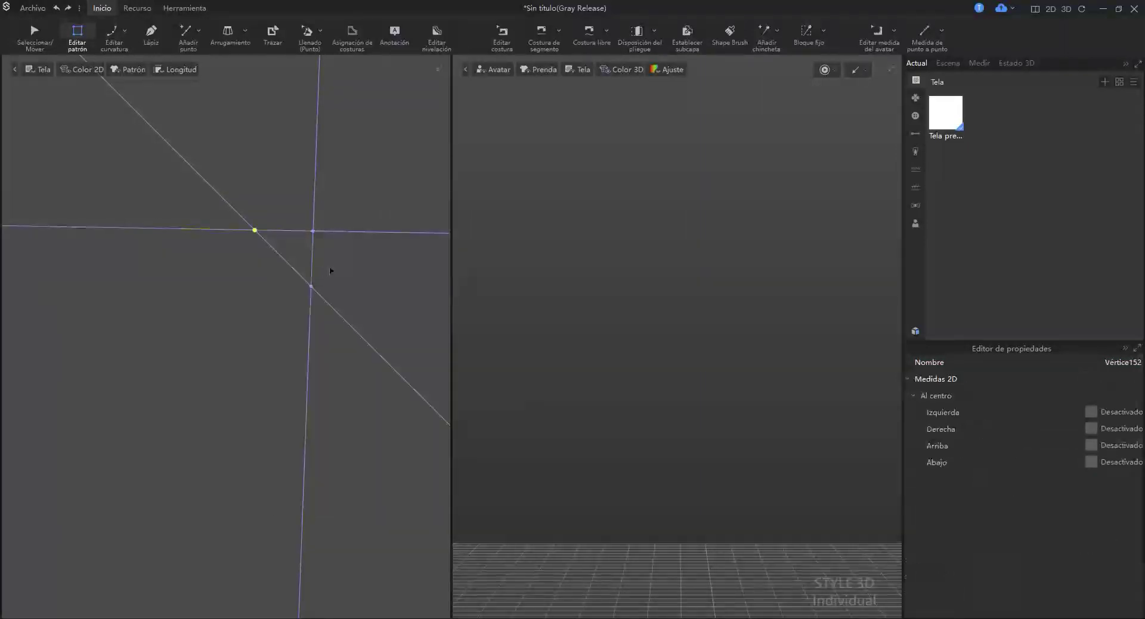
- Select the three short segments enclosing the small triangle between the intersections and separate it from the square with Cortar
left_click(293, 234)
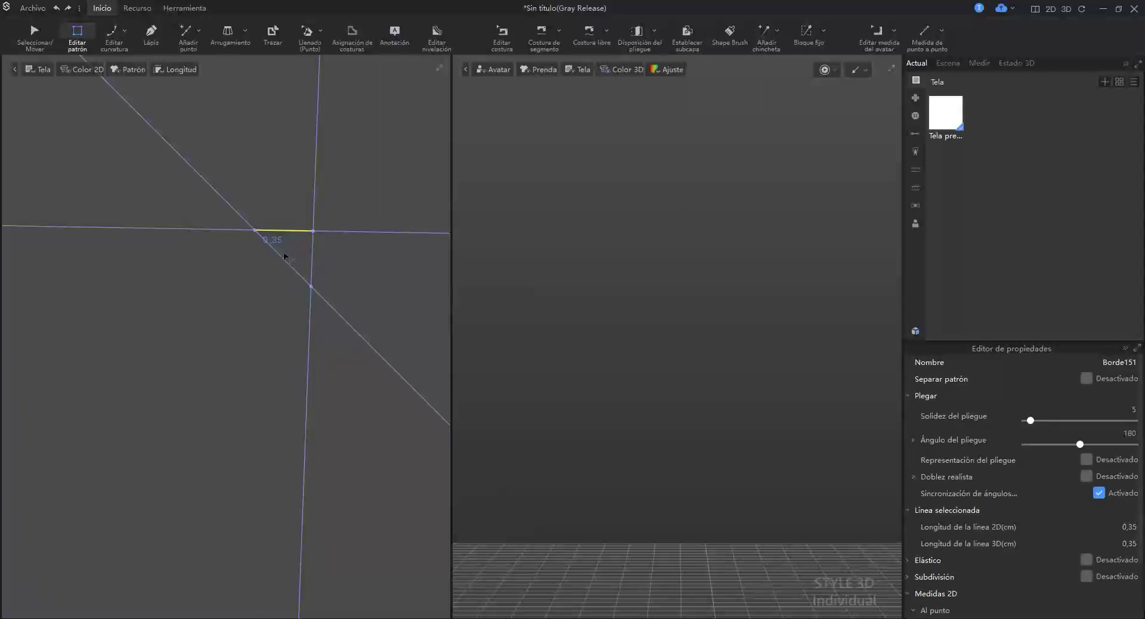
left_click(281, 254)
left_click(314, 257)
left_click(288, 239)
left_click(284, 259, "shift")
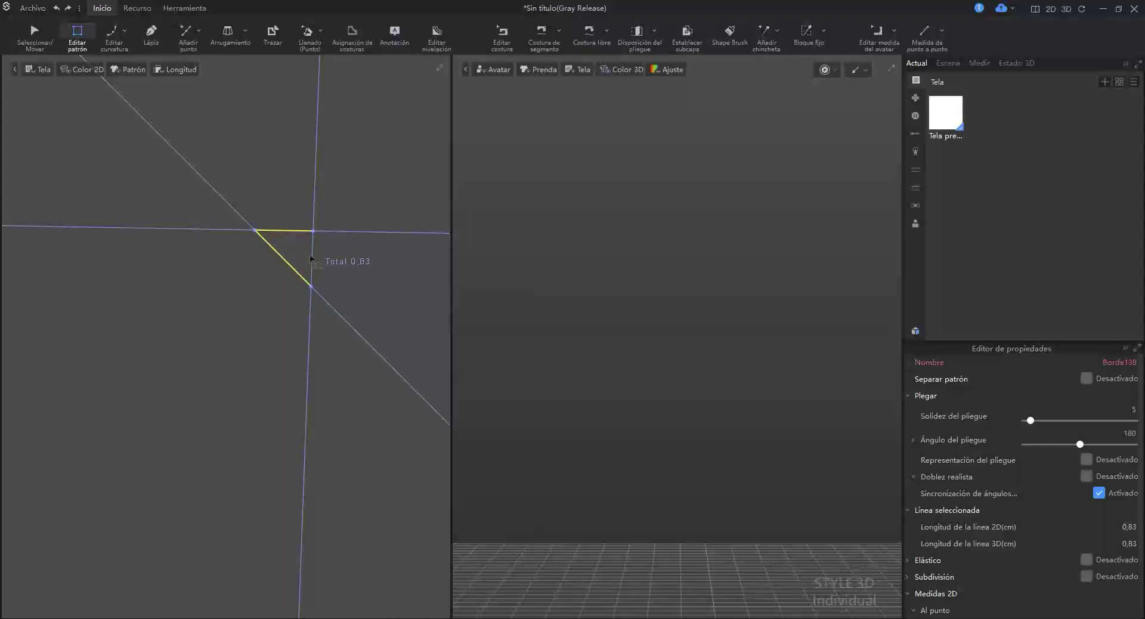
left_click(312, 258, "shift")
right_click(310, 258)
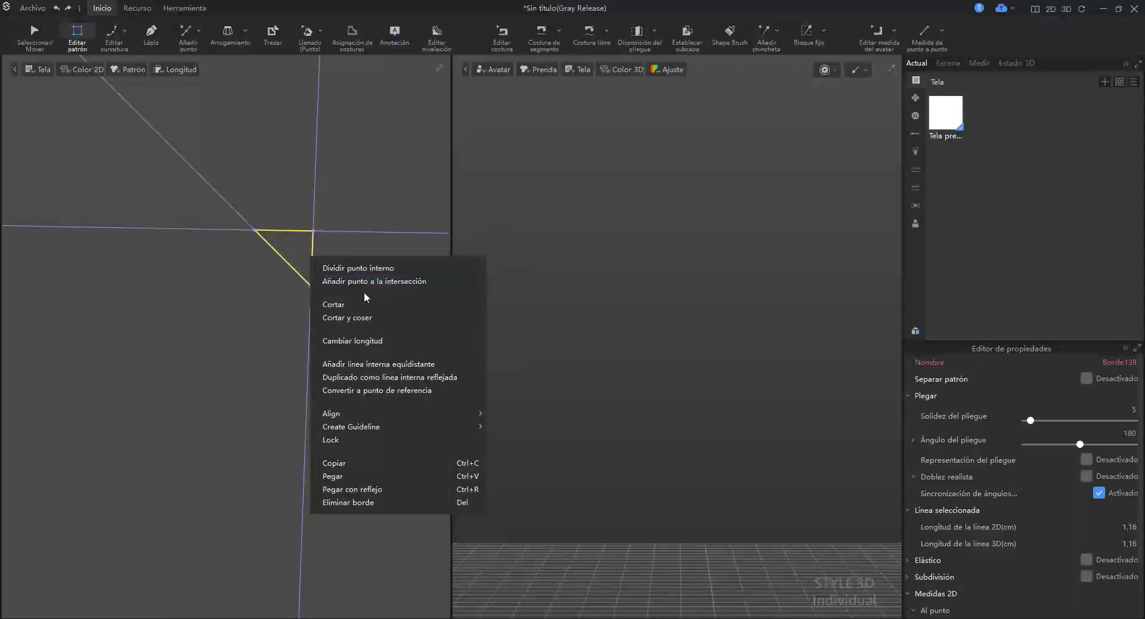
left_click(346, 303)
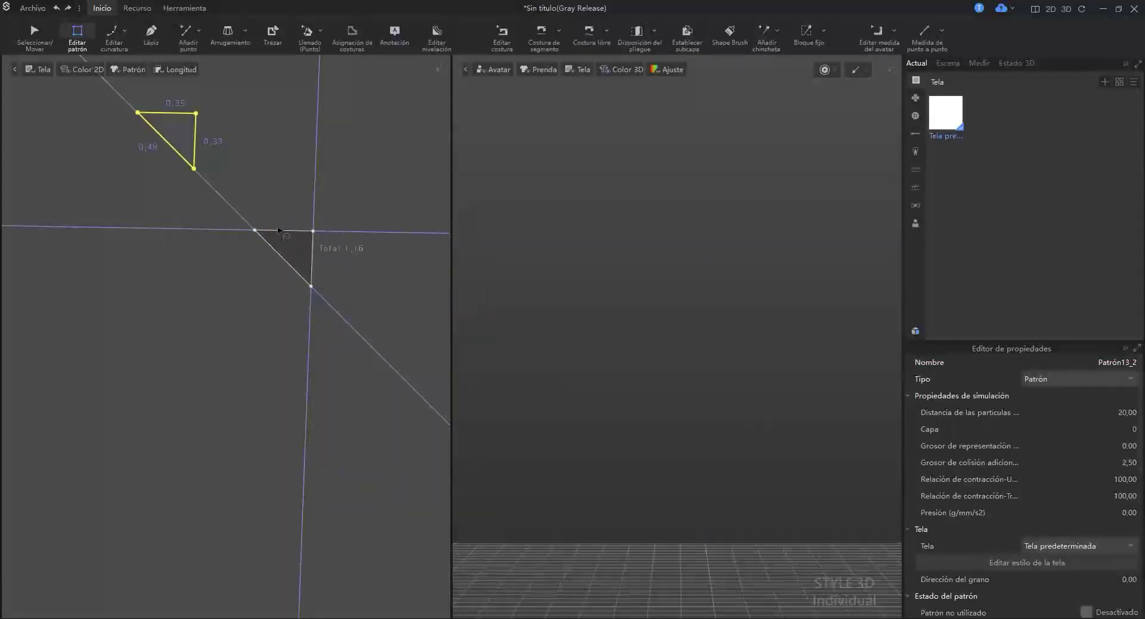
- Select the triangular hole left in the square with Seleccionar/Mover, shift it below and left of the intersection, and scale it up slightly
scroll(308, 257, "down", 5)
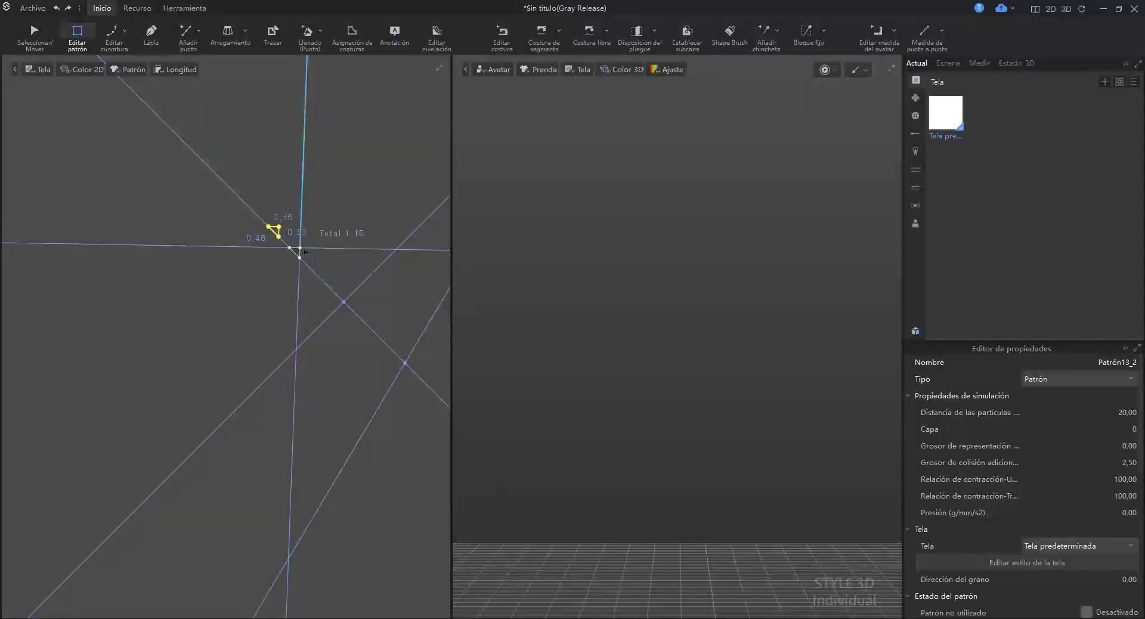
scroll(307, 258, "down", 2)
scroll(307, 258, "up", 10)
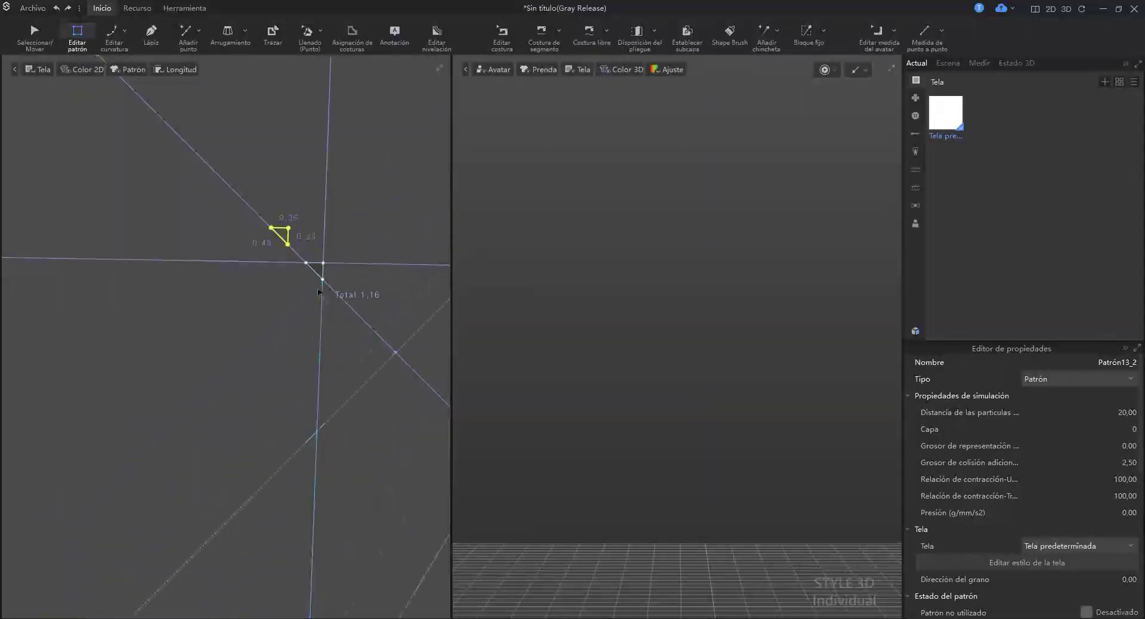
left_click(310, 239)
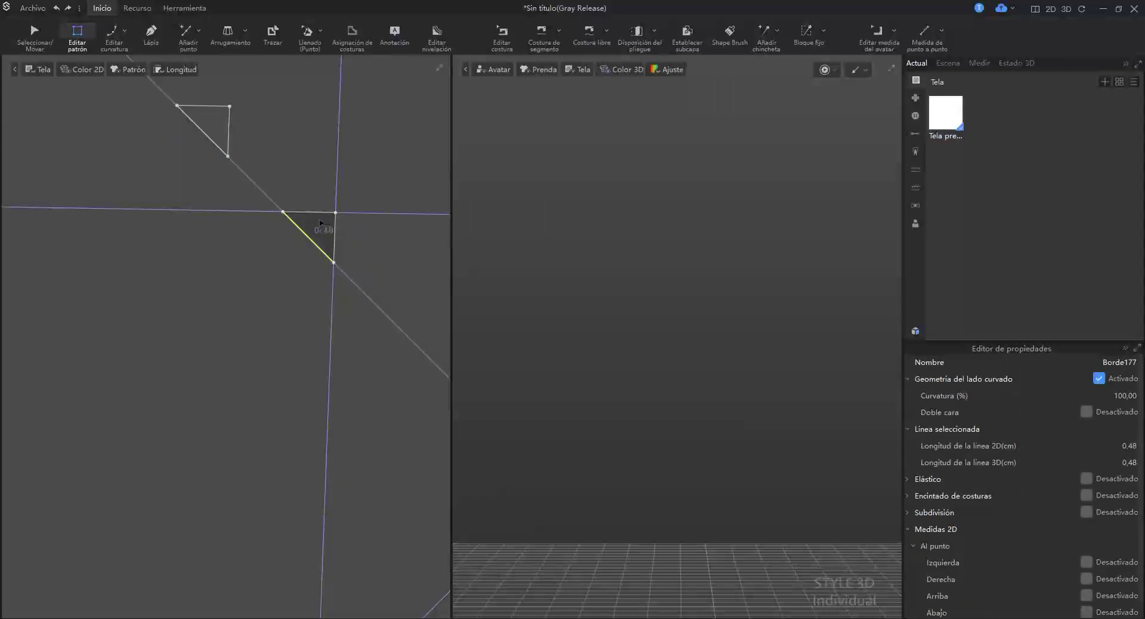
left_click(335, 237)
key("a")
left_click(336, 236)
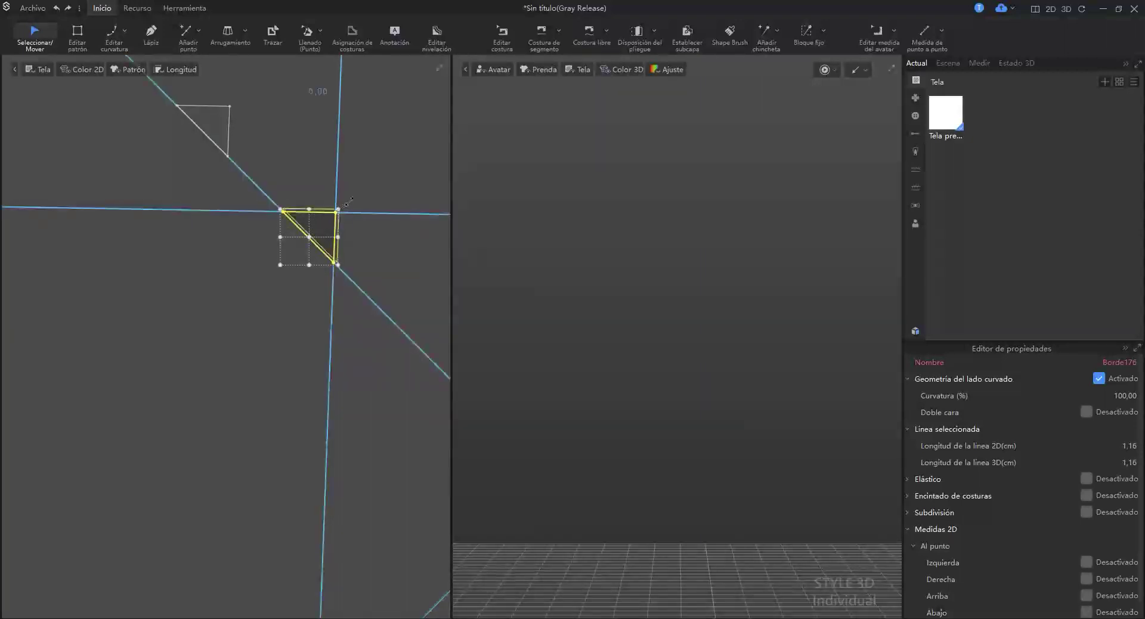
left_click_drag(339, 210, 227, 285)
- Enlarge the triangular hole to an outline length of about 17 cm
scroll(226, 286, "down", 3)
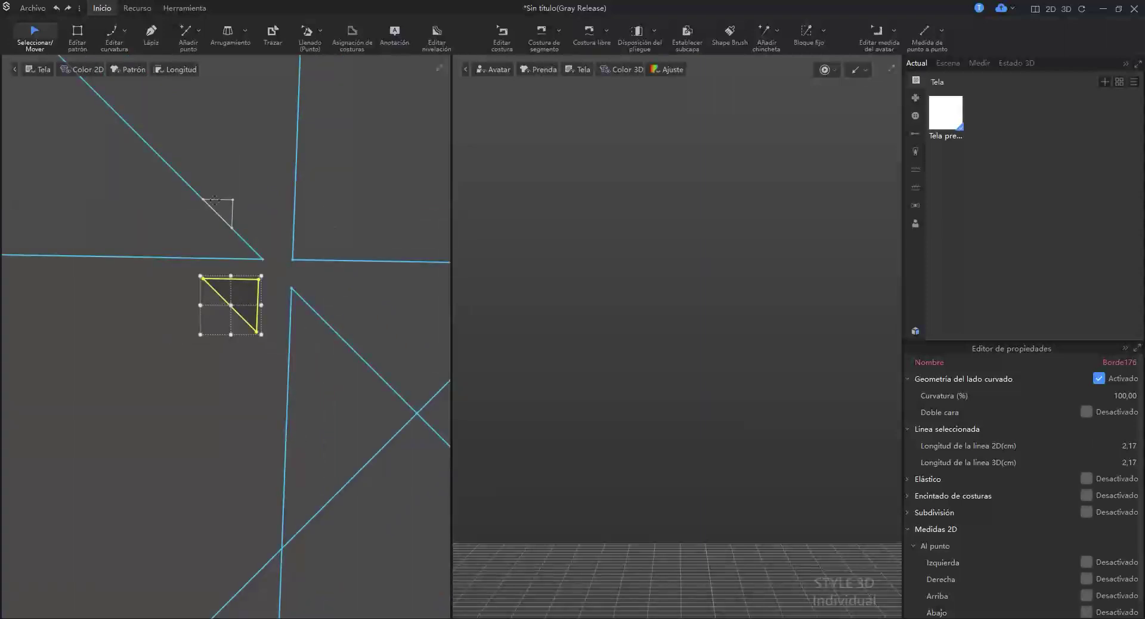
scroll(254, 322, "down", 5)
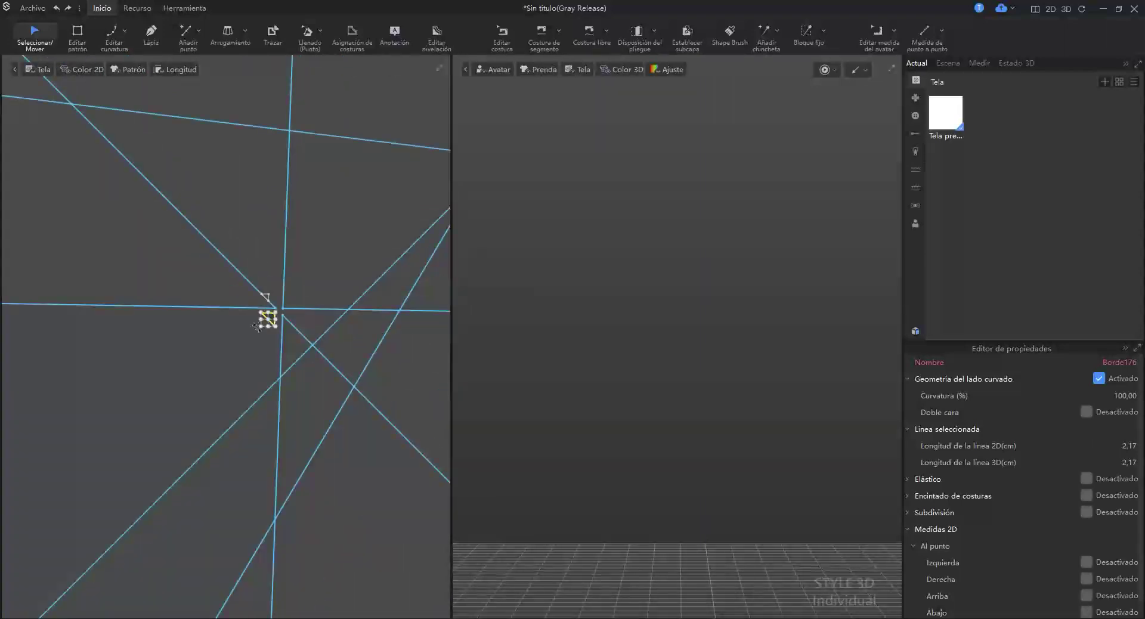
left_click_drag(258, 330, 156, 434)
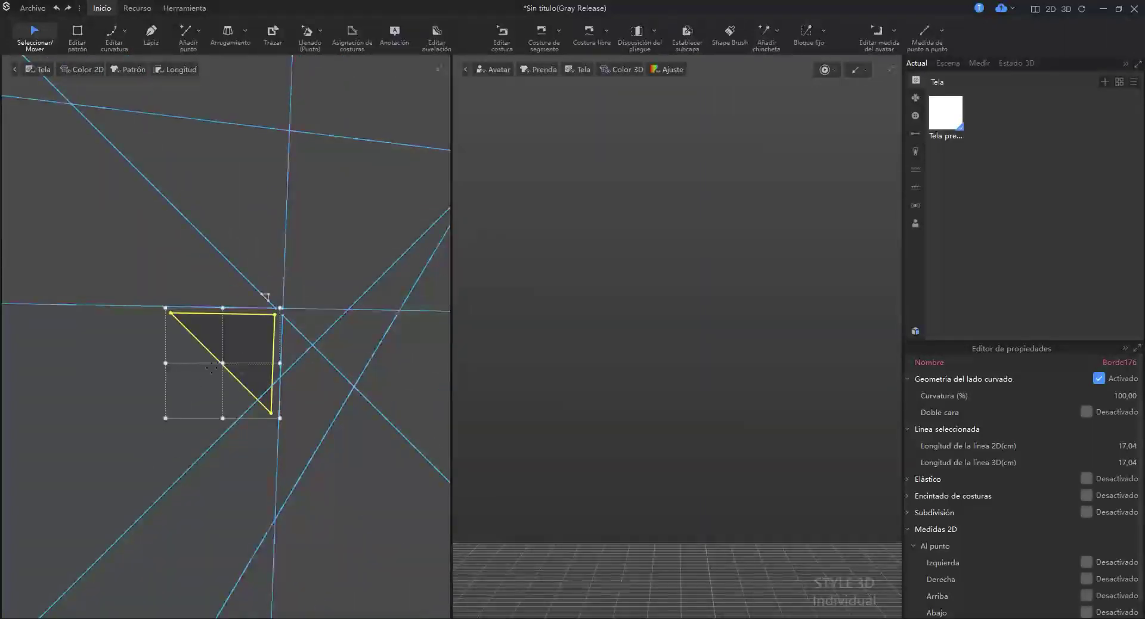
scroll(229, 381, "down", 3)
- Select the top-left diagonal and the whole square pattern, inspect the complete result, and open the list of garment measuring tools
left_click(209, 312)
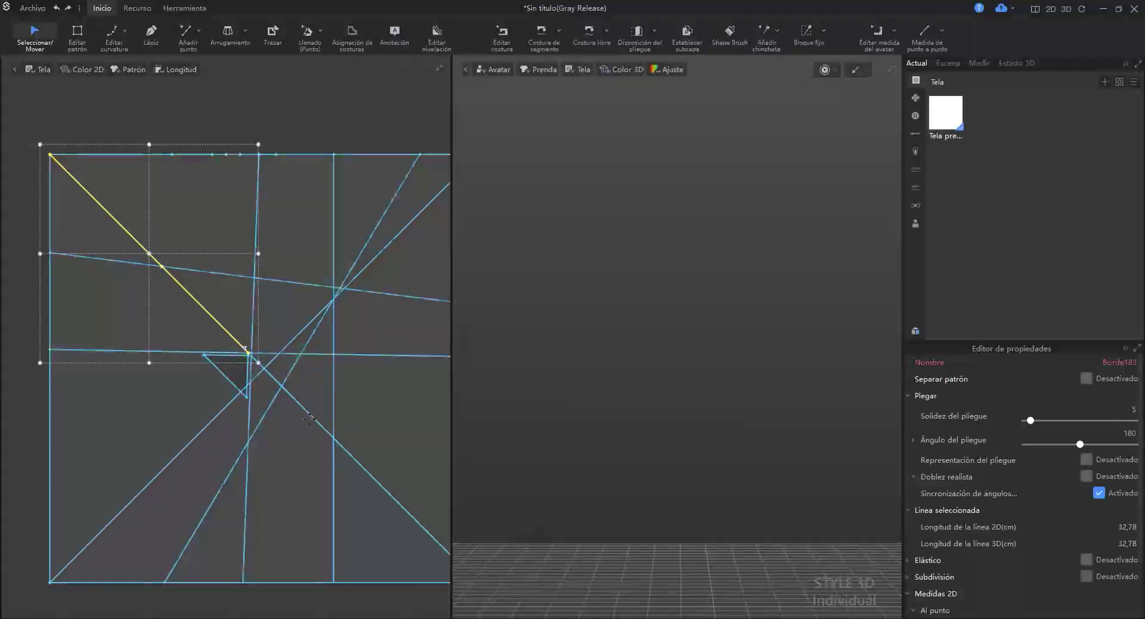
left_click(306, 423)
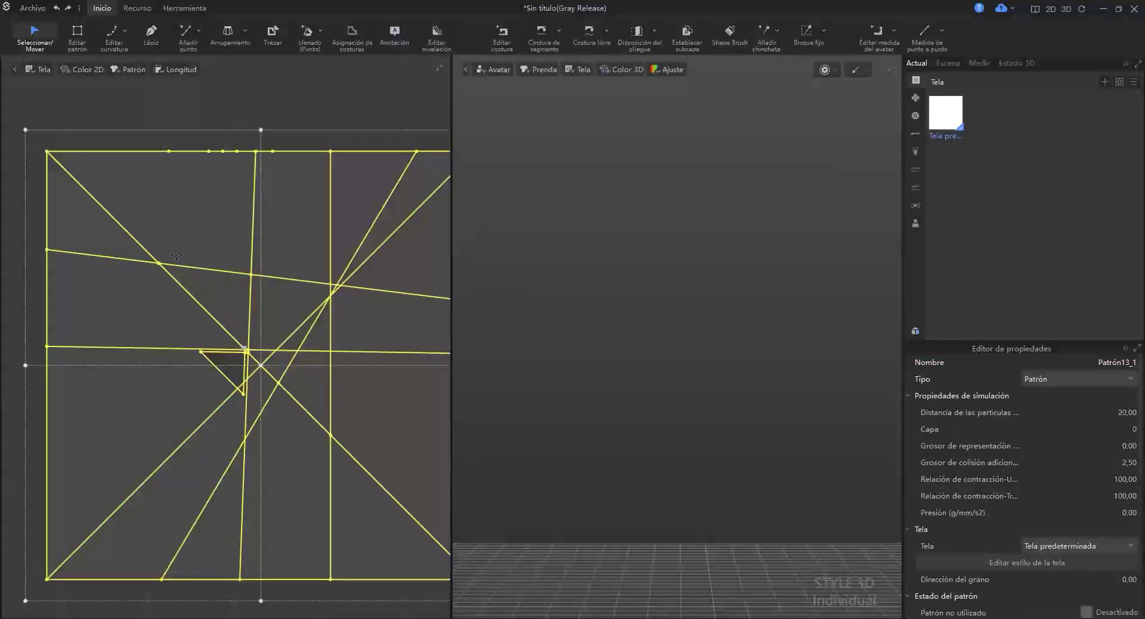
scroll(272, 373, "down", 10)
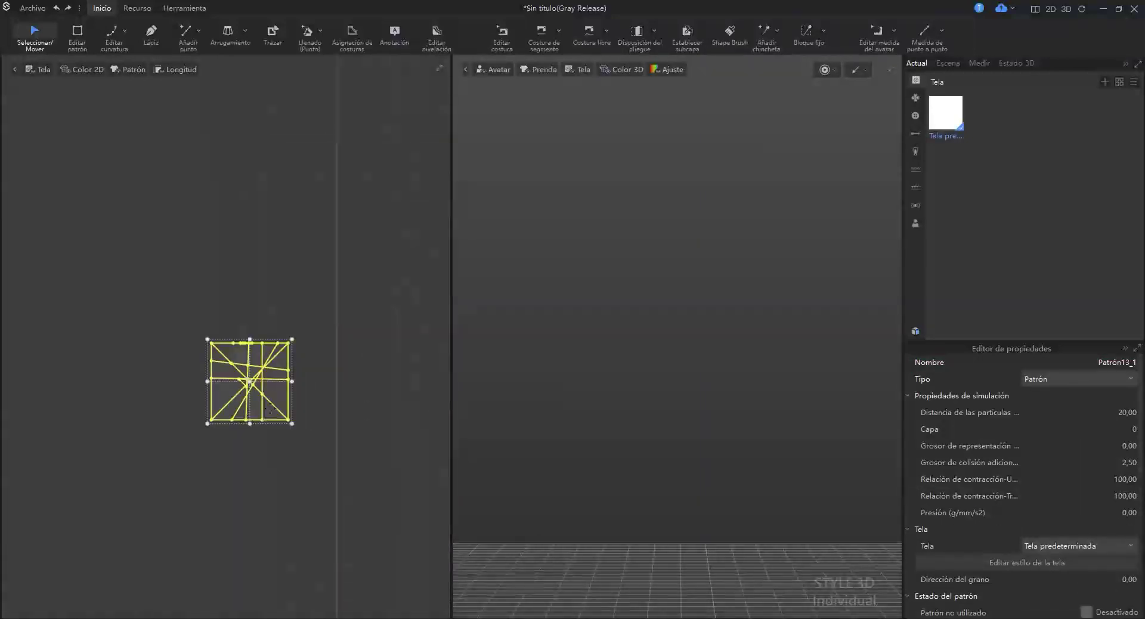
scroll(320, 335, "up", 2)
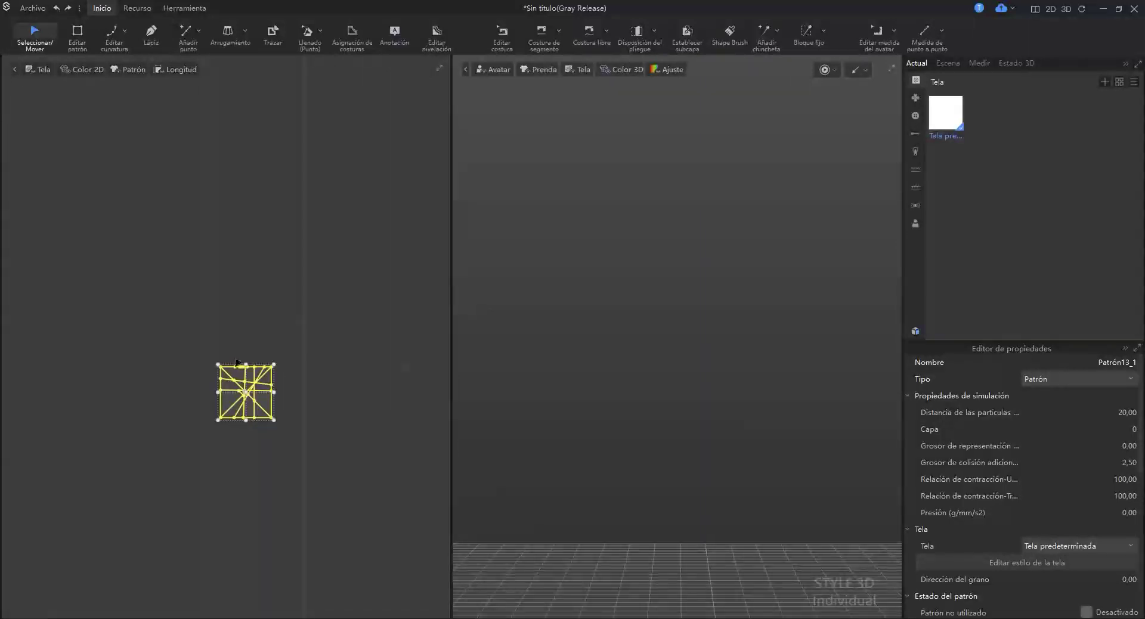
scroll(241, 382, "up", 5)
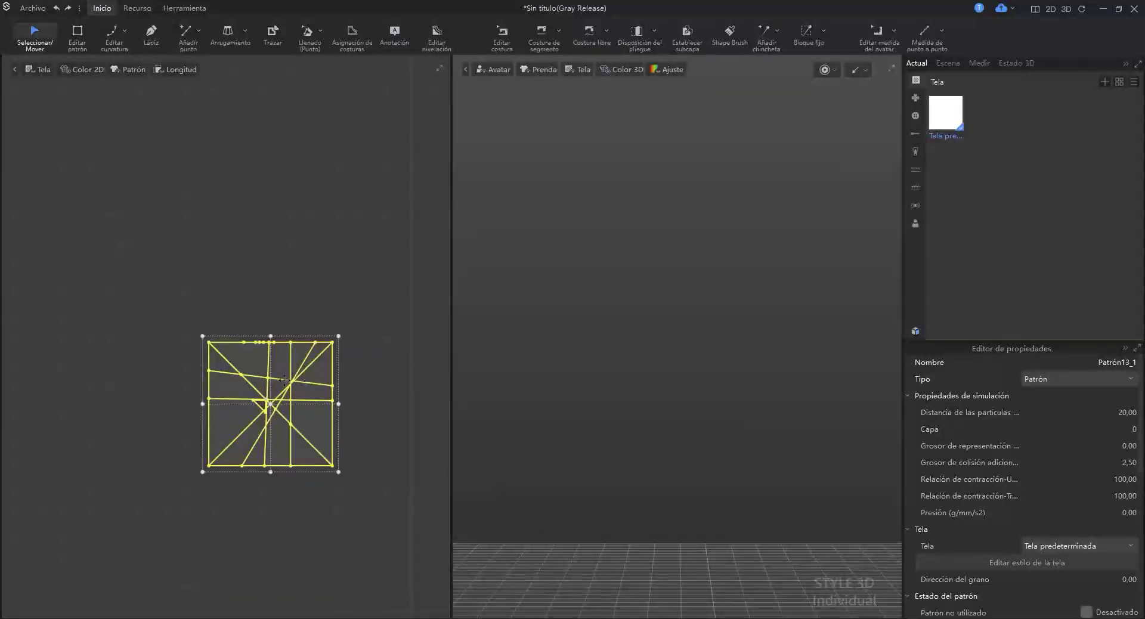
left_click(941, 30)
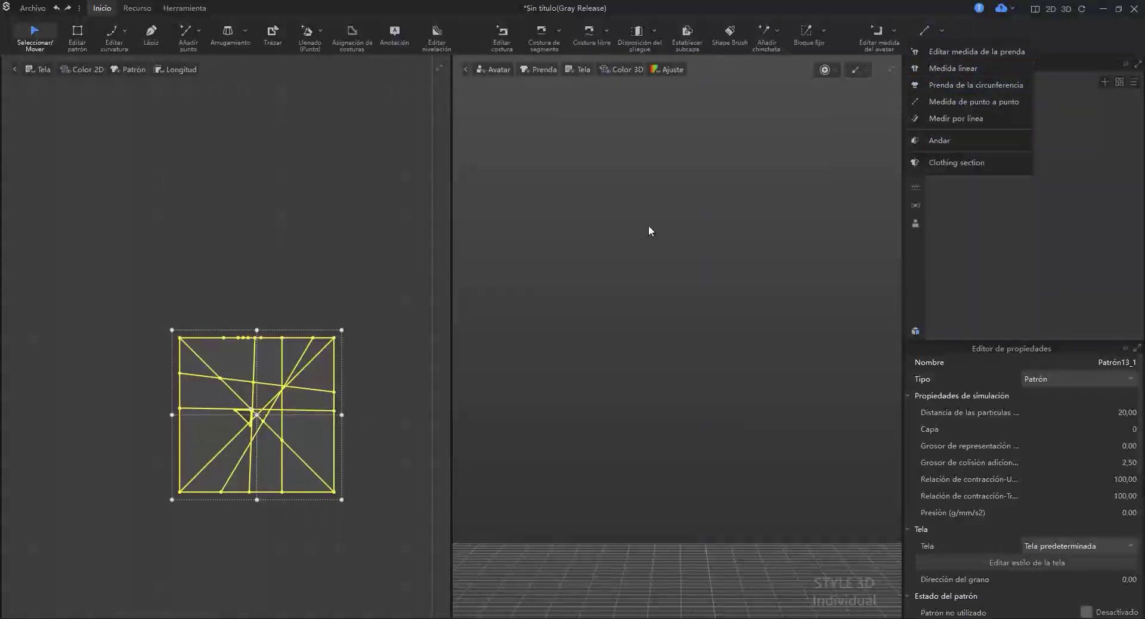
- Measure point to point along the square's top edge, from the vertical line's upper end to the slightly slanted line's upper end
left_click(957, 101)
scroll(320, 336, "up", 5)
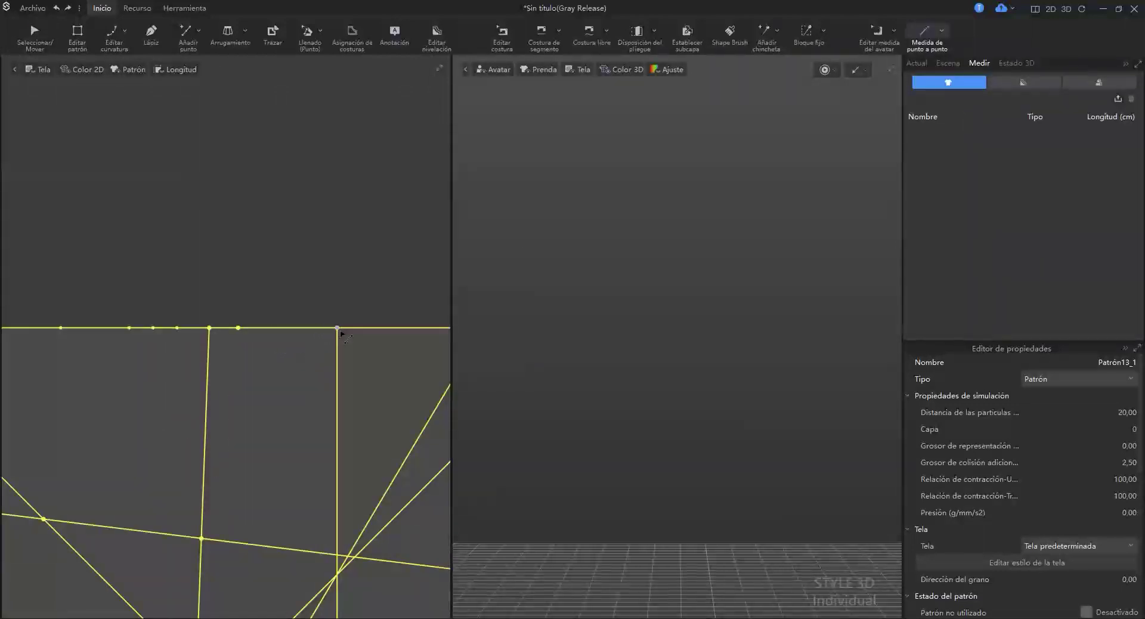
left_click(339, 330)
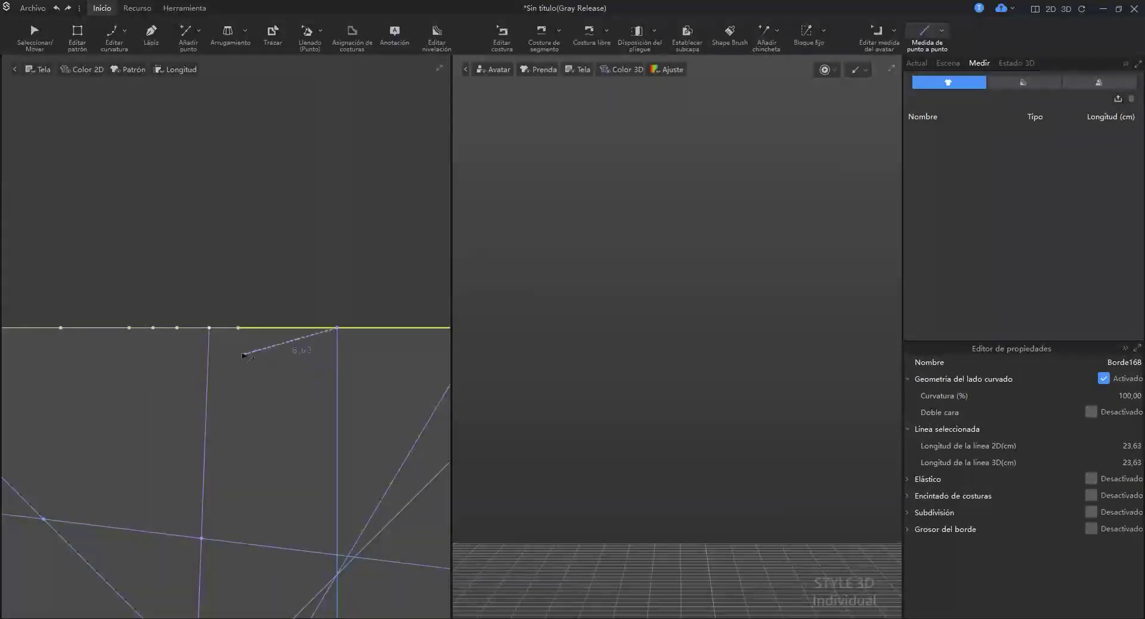
left_click(210, 328)
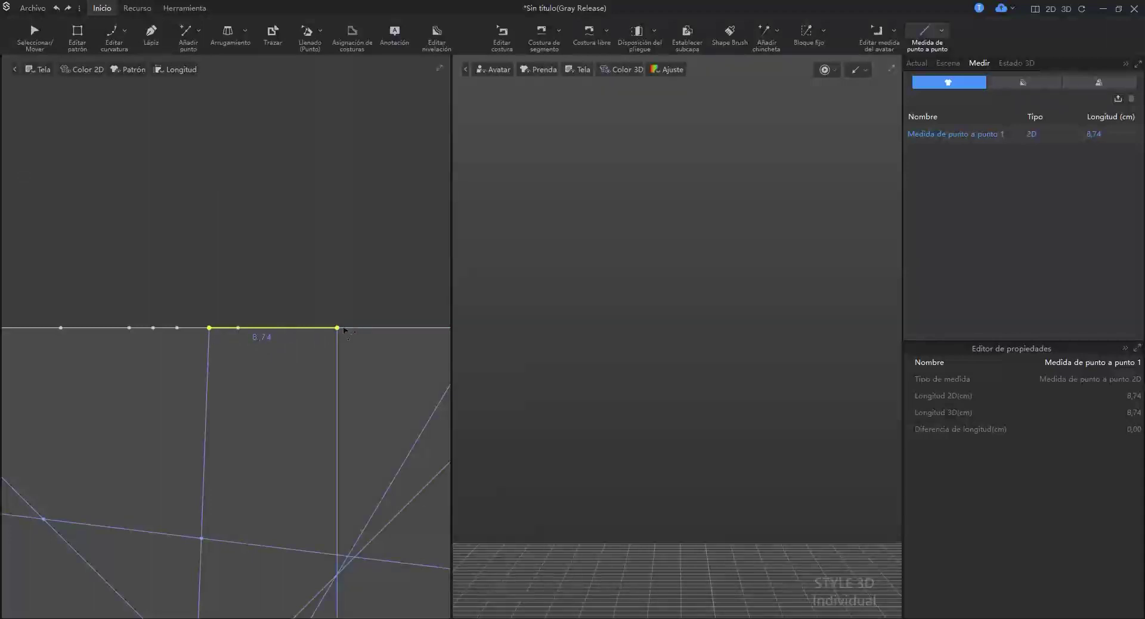
- Measure point to point from the vertical line's upper end to the steep diagonal's lower end on the bottom edge
scroll(336, 332, "up", 5)
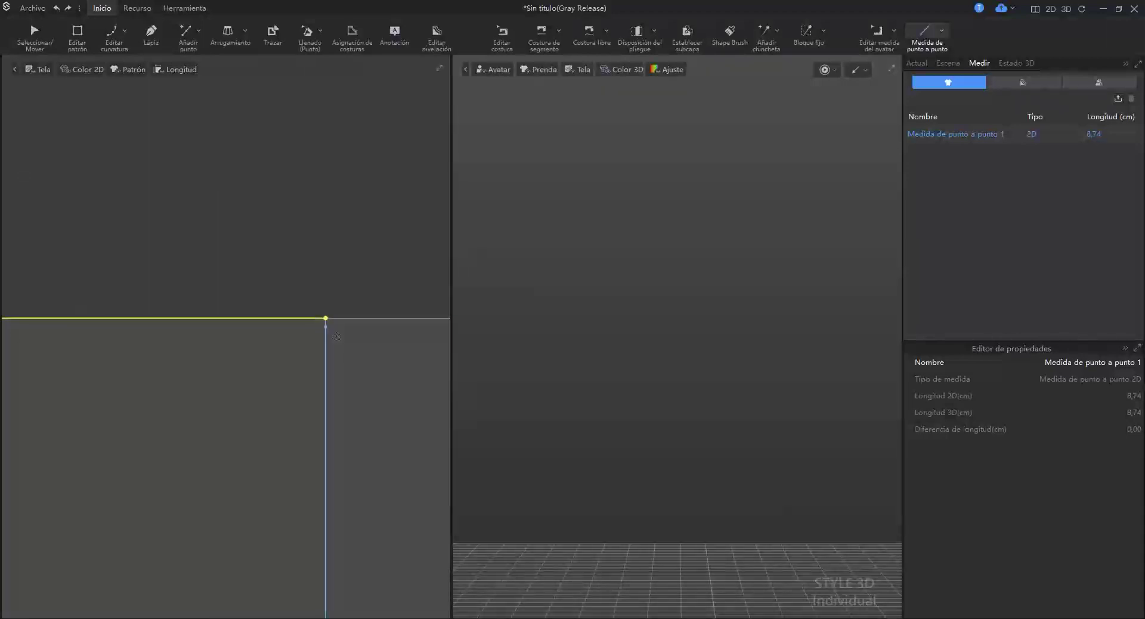
scroll(186, 453, "down", 3)
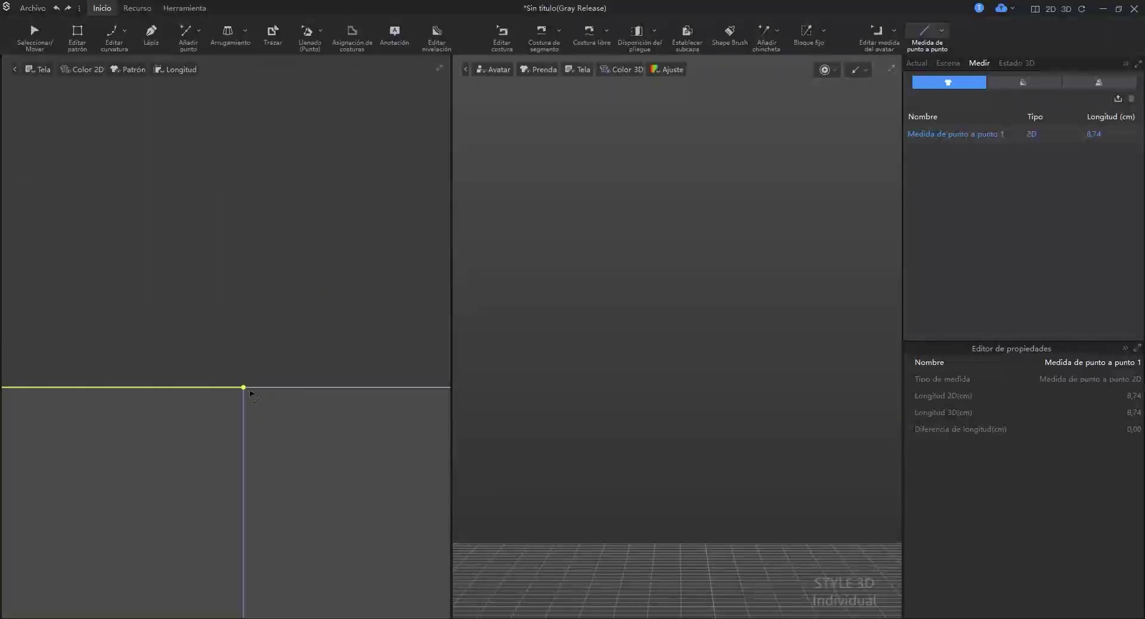
left_click(243, 387)
scroll(215, 424, "down", 3)
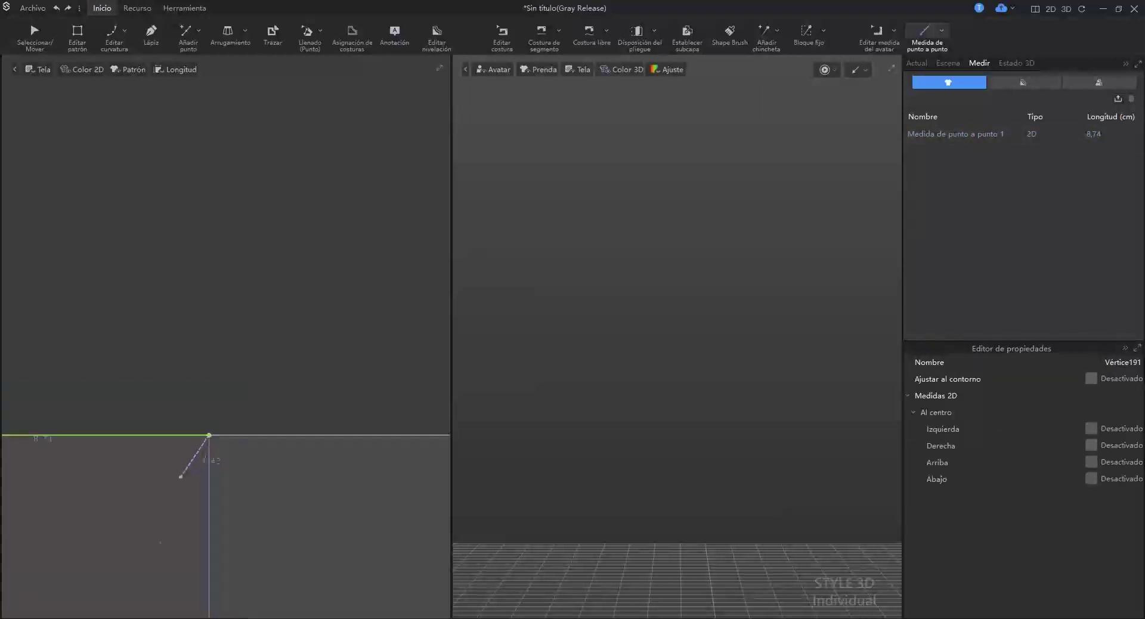
scroll(222, 410, "down", 5)
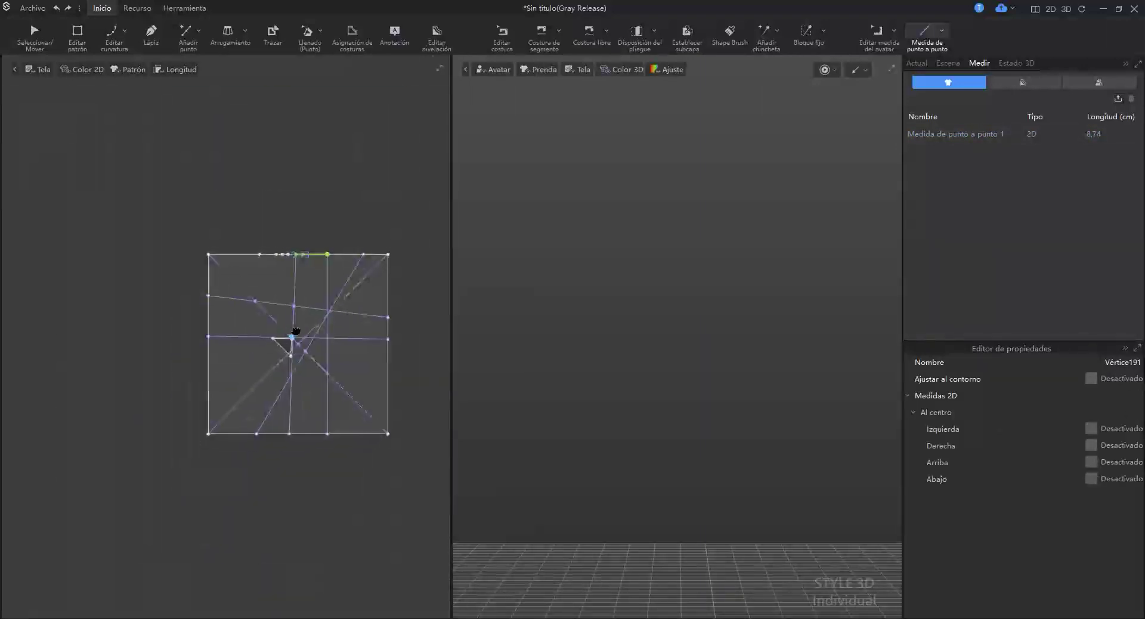
left_click(257, 431)
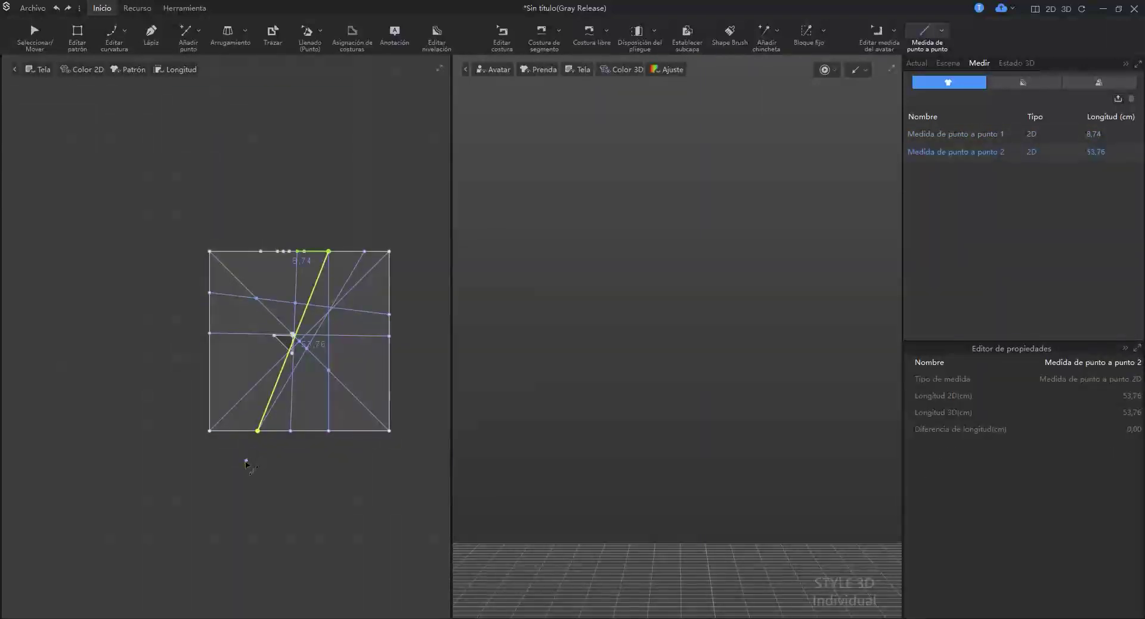
- Return to the Seleccionar/Mover tool and review the Guía inteligente and Ajustar al patrón options of the 2D workspace
scroll(262, 431, "up", 3)
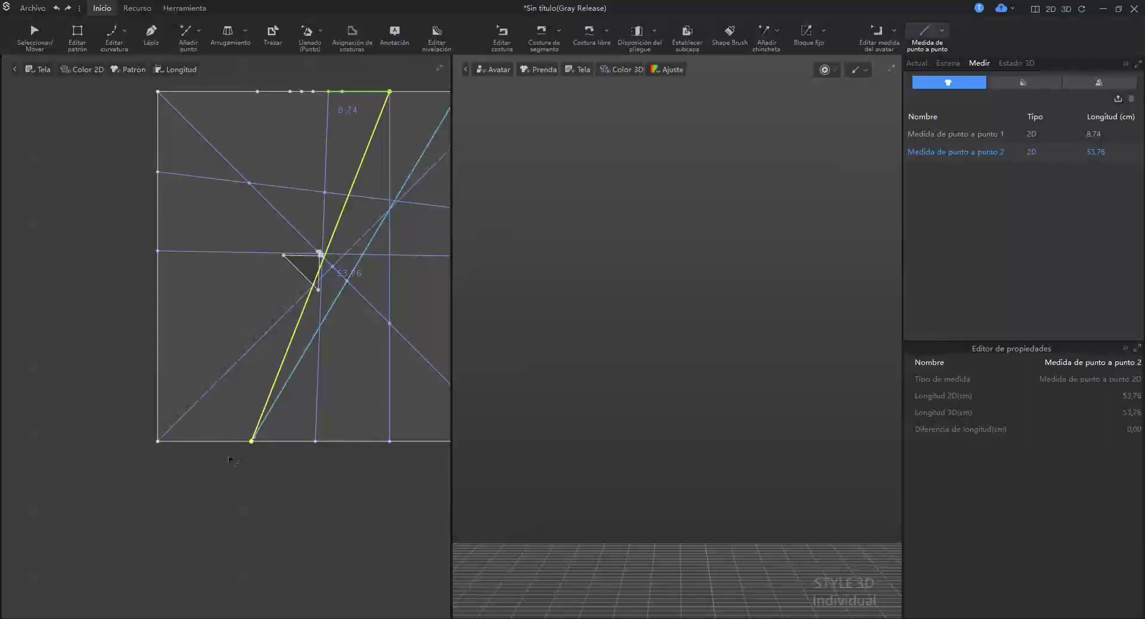
scroll(292, 373, "up", 3)
key("a")
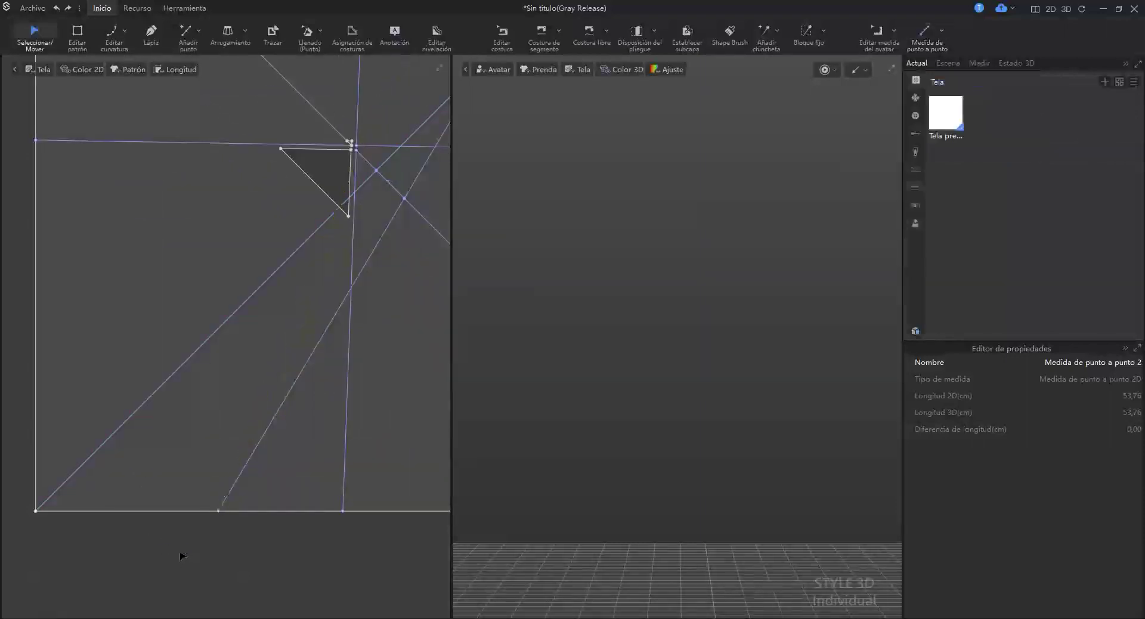
scroll(380, 434, "down", 7)
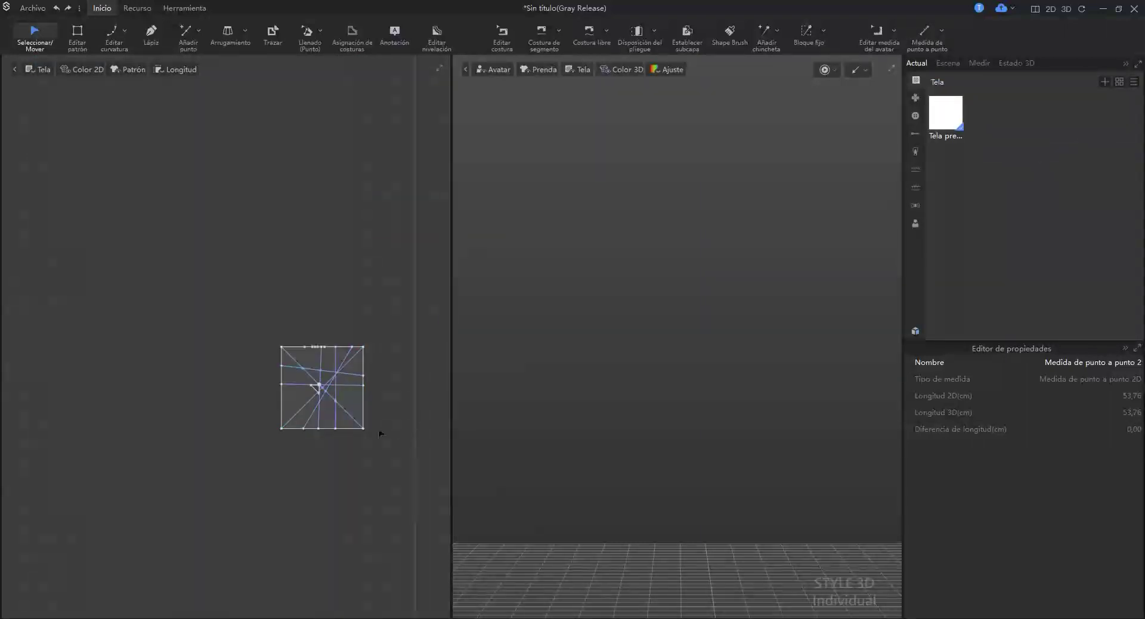
right_click(252, 295)
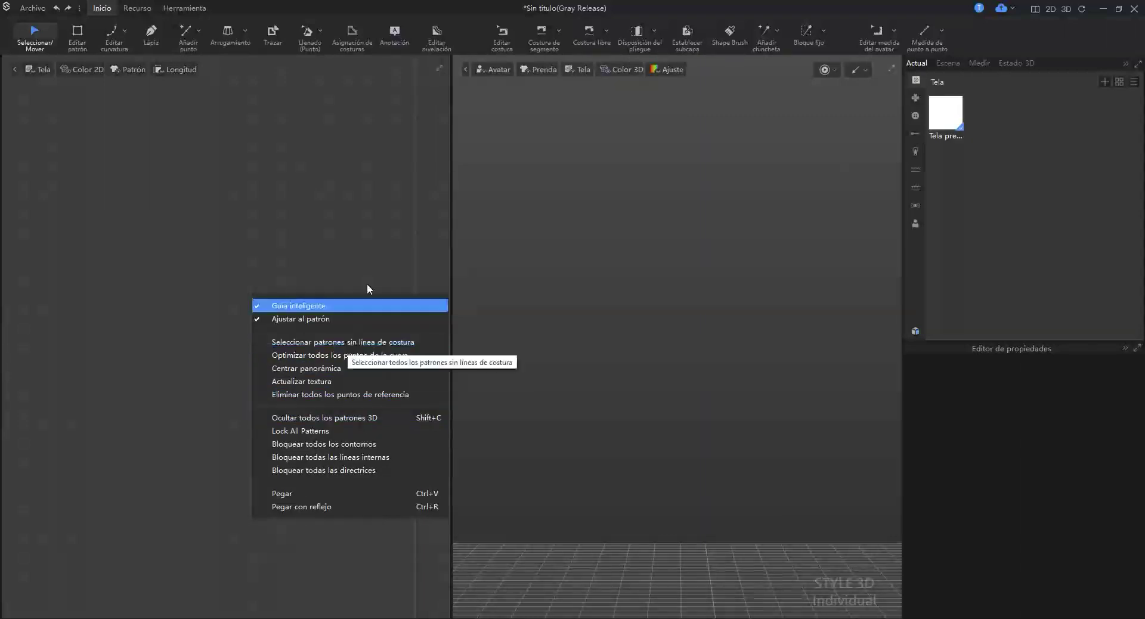
left_click(591, 29)
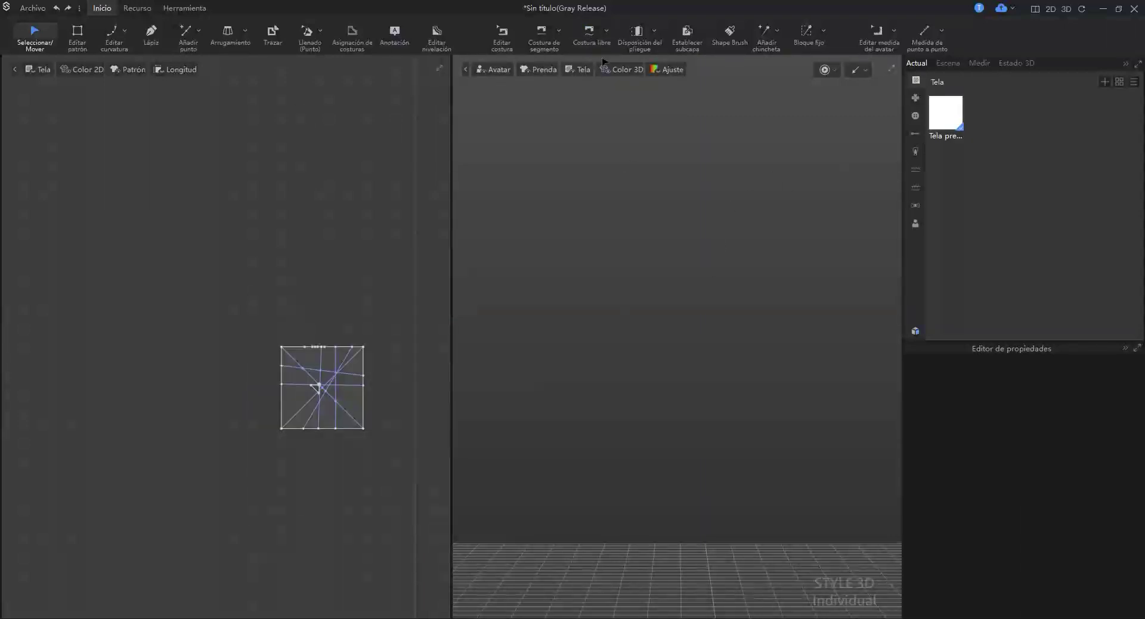
- With Costura libre, draw the first side of a seam from the square's top-left corner about 26.4 cm along the top edge
scroll(291, 348, "up", 3)
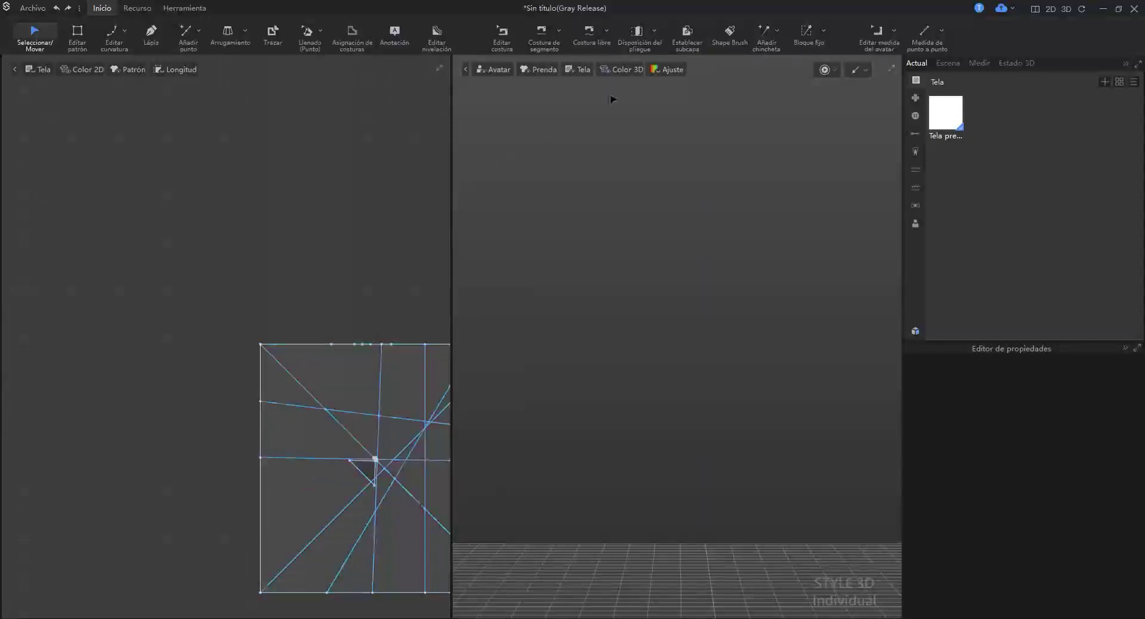
left_click(604, 33)
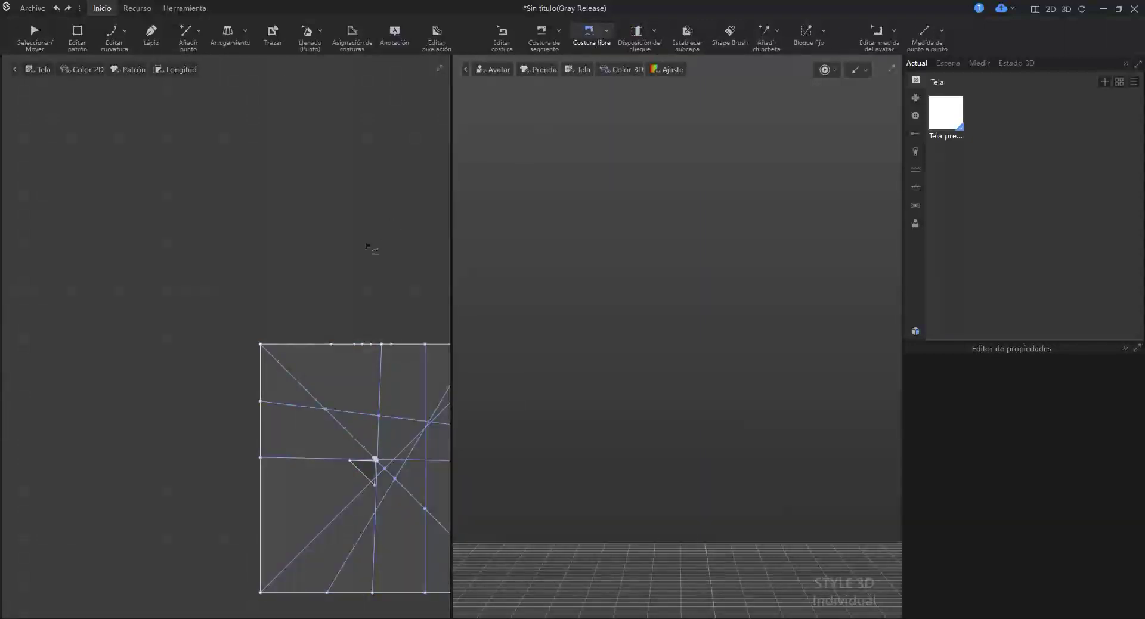
scroll(337, 291, "up", 1)
scroll(337, 291, "up", 1)
middle_click_drag(263, 361, 308, 218)
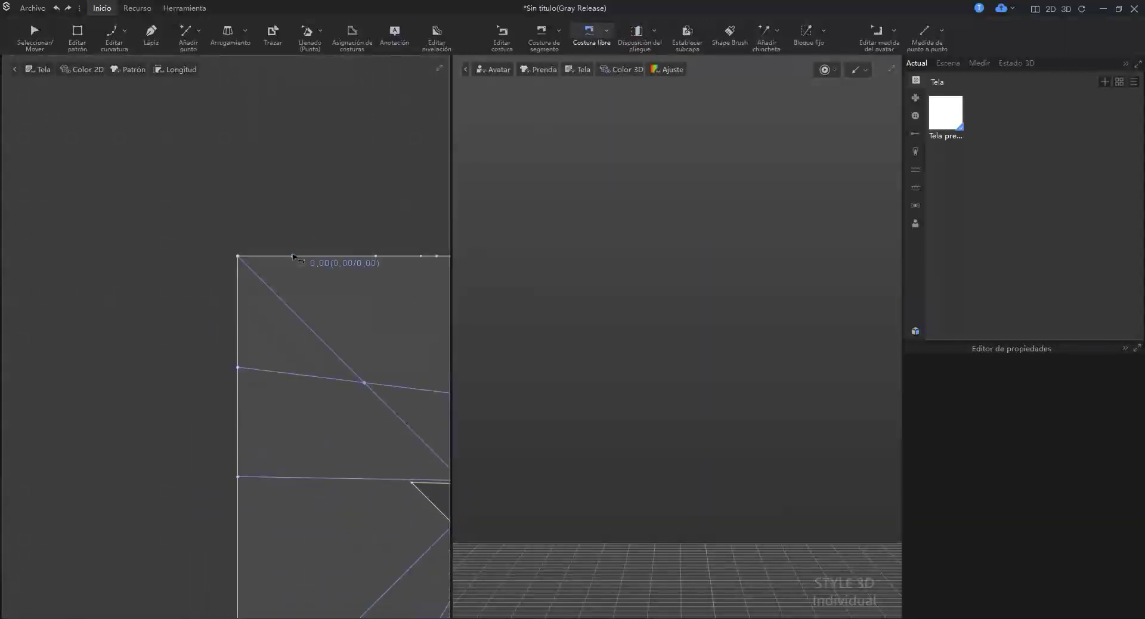
left_click(238, 256)
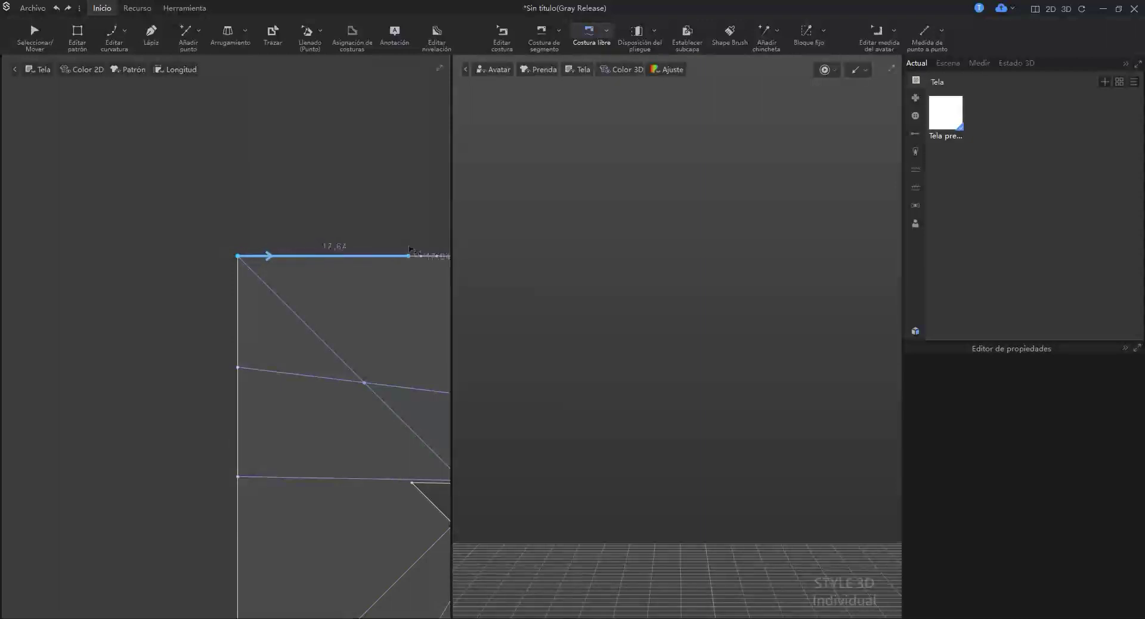
middle_click_drag(420, 246, 230, 294)
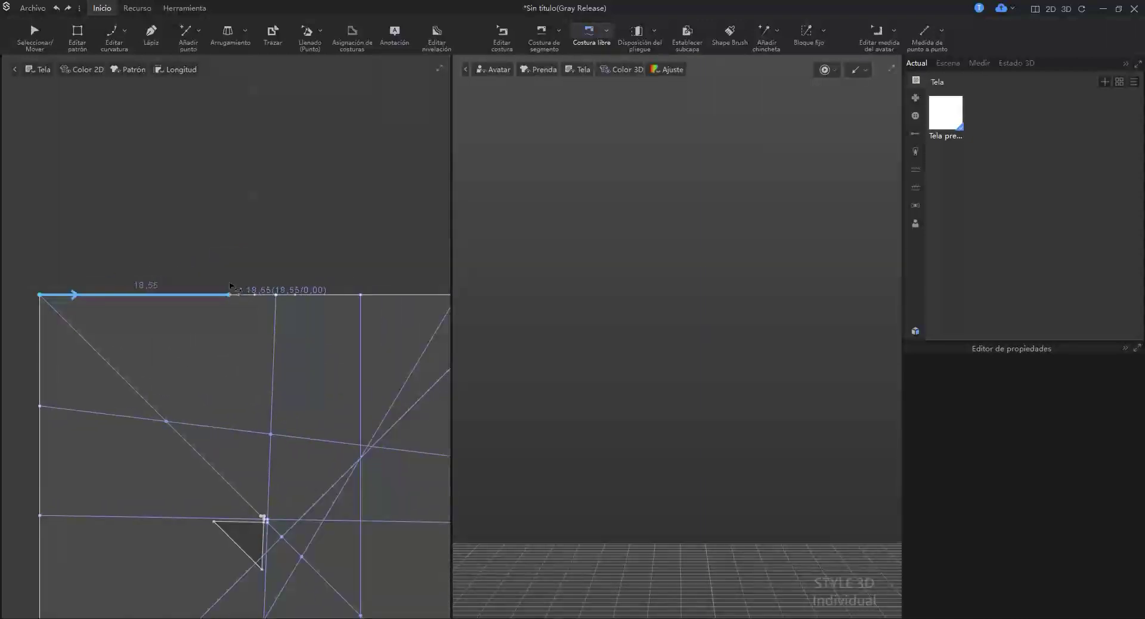
scroll(228, 296, "up", 4)
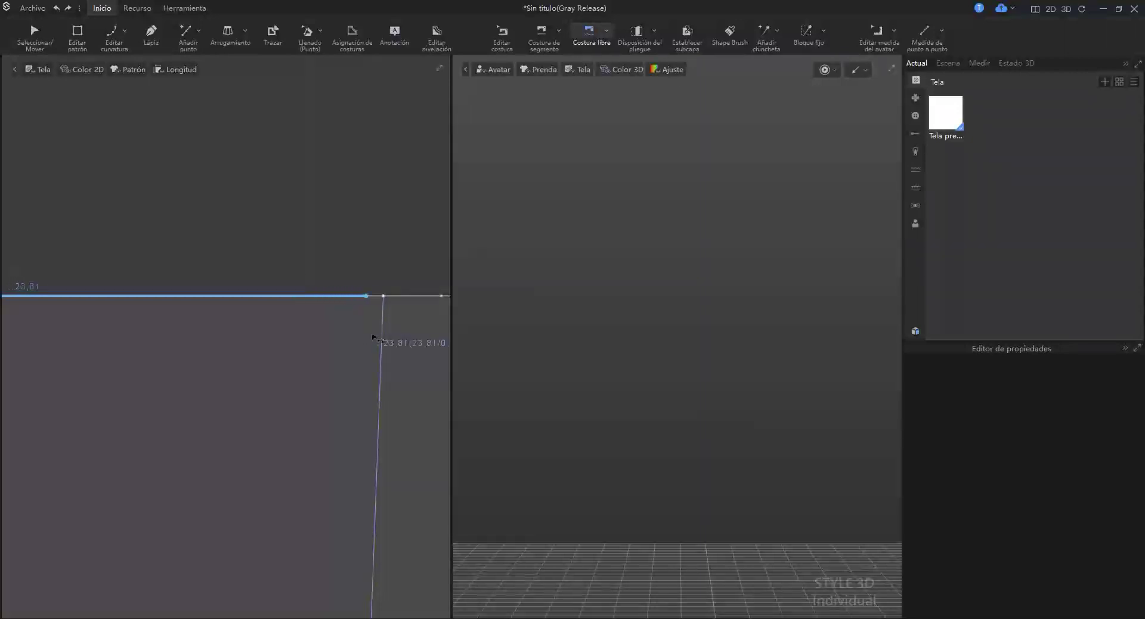
middle_click_drag(371, 326, 202, 281)
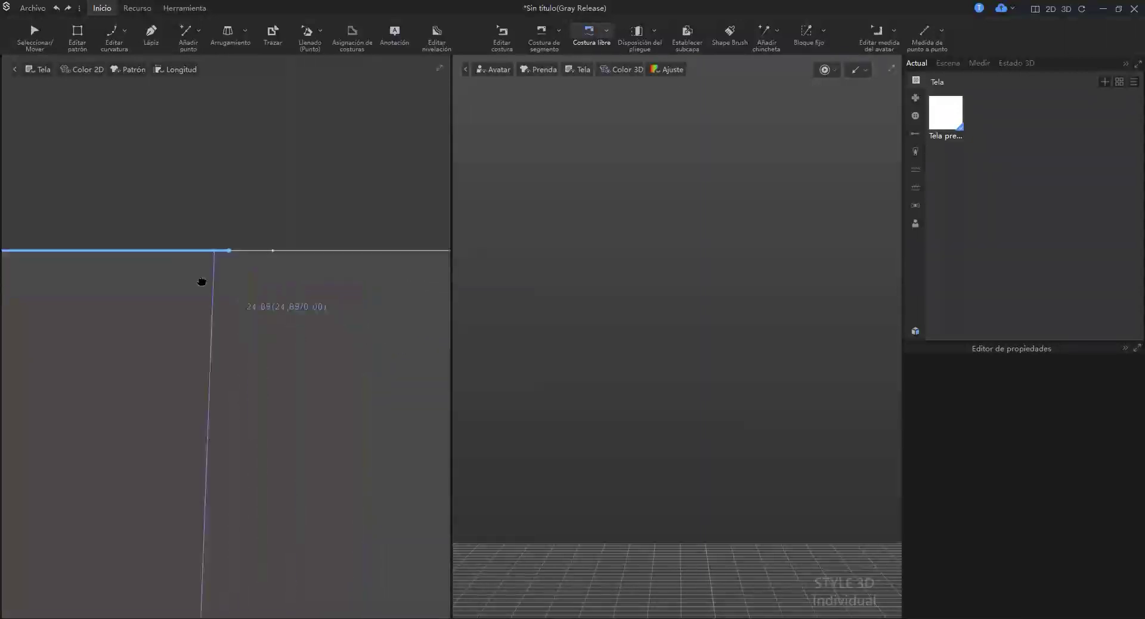
left_click(251, 294)
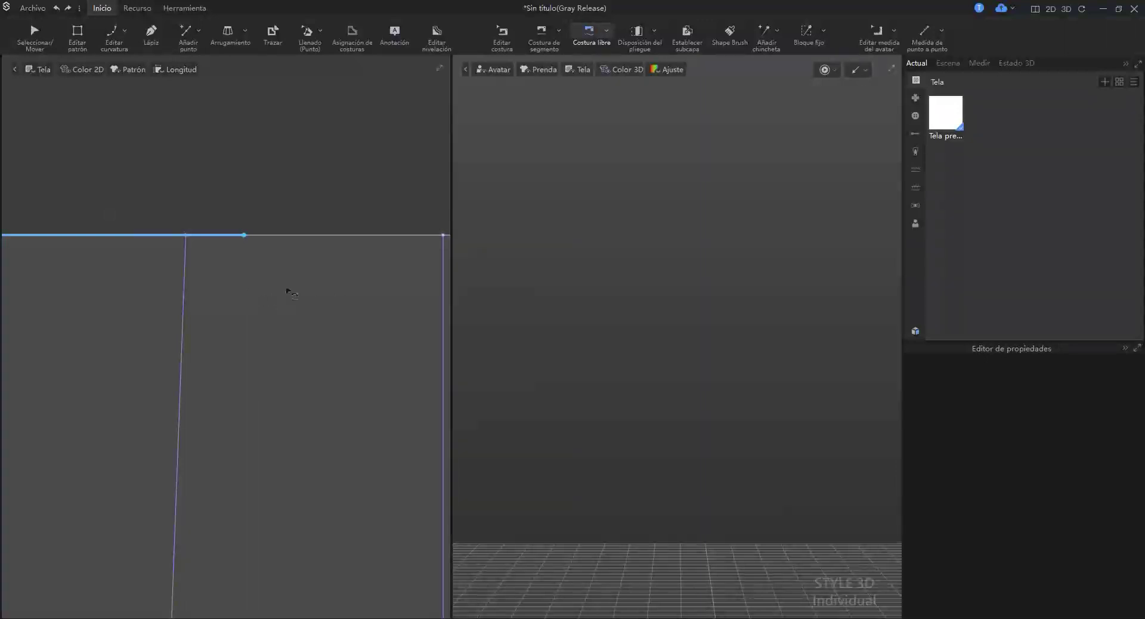
- Open the 2D workspace options containing Guía inteligente and Ajustar al patrón while the free seam is in progress
scroll(223, 268, "up", 1)
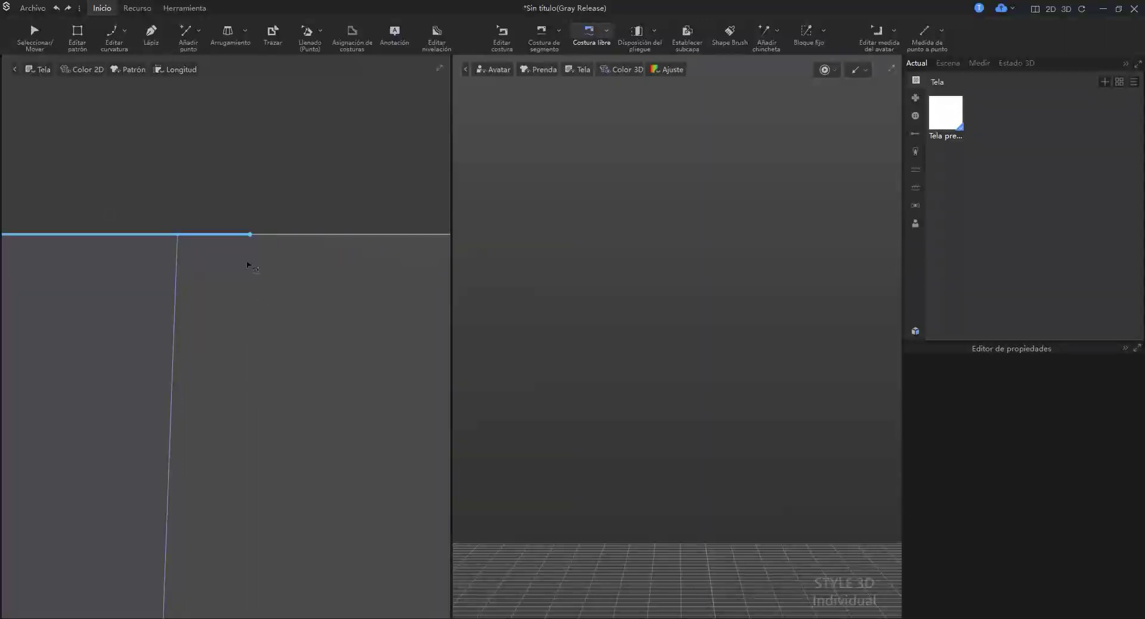
scroll(251, 251, "down", 2)
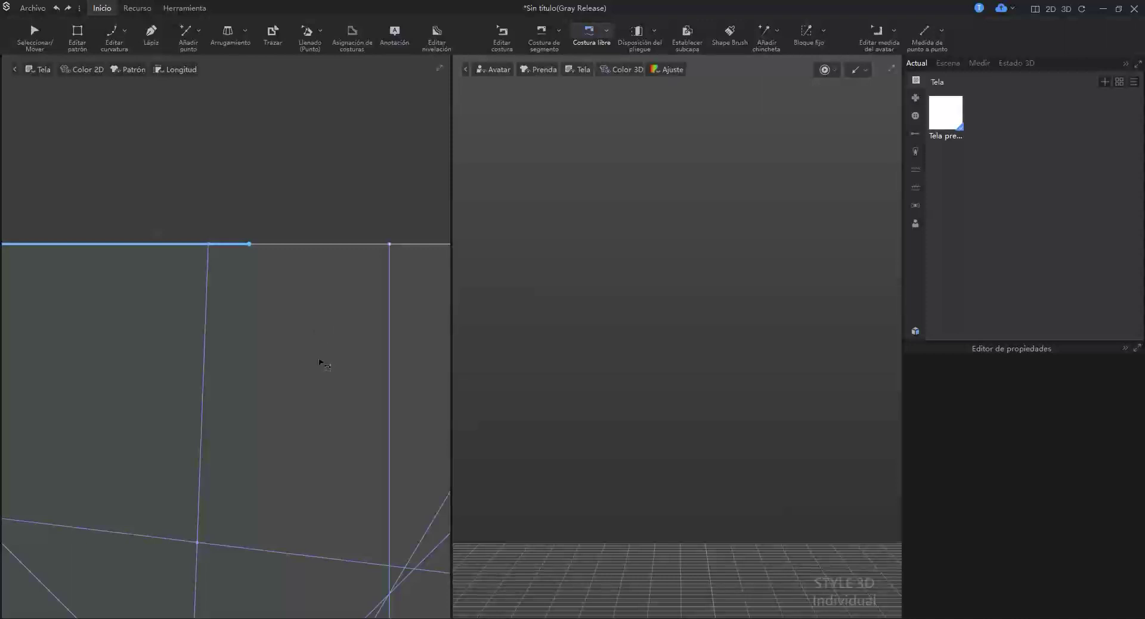
scroll(321, 360, "down", 3)
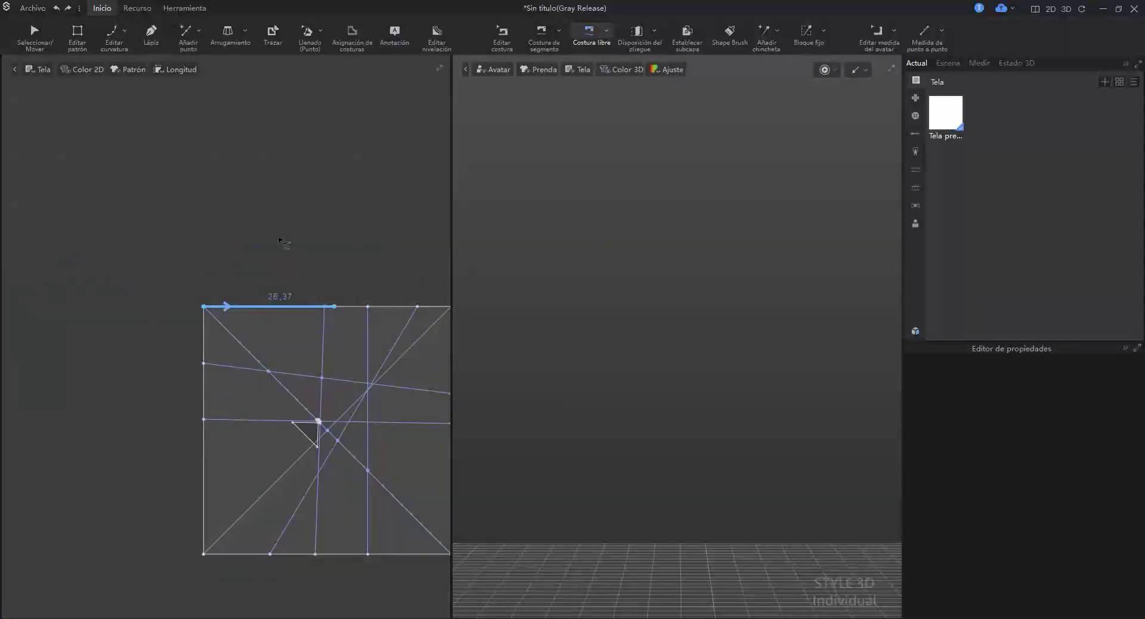
right_click(255, 226)
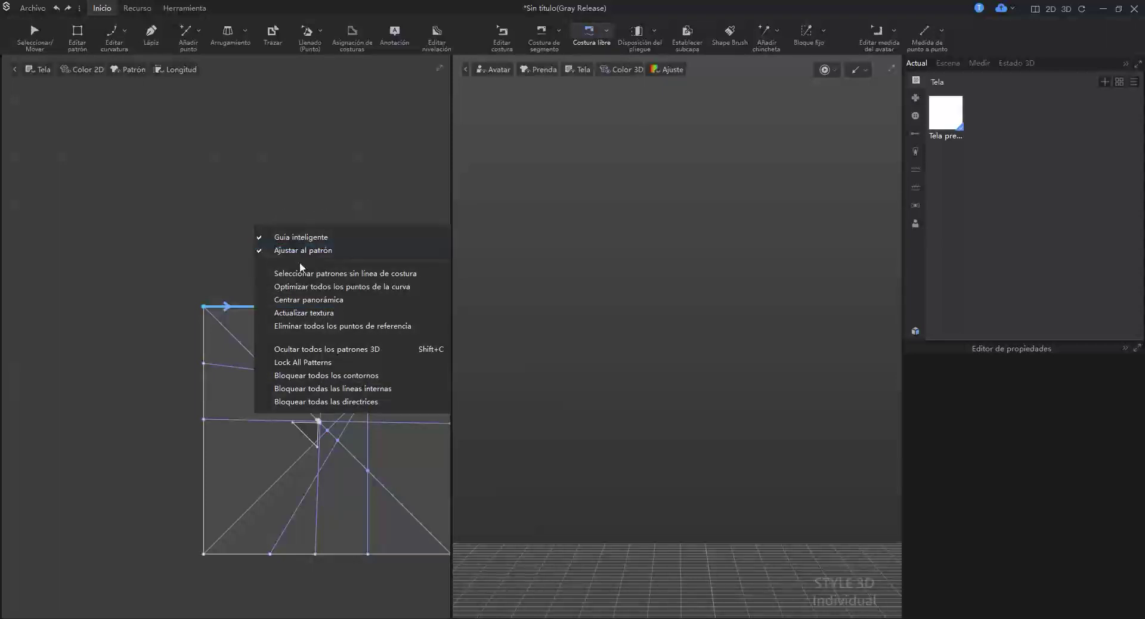